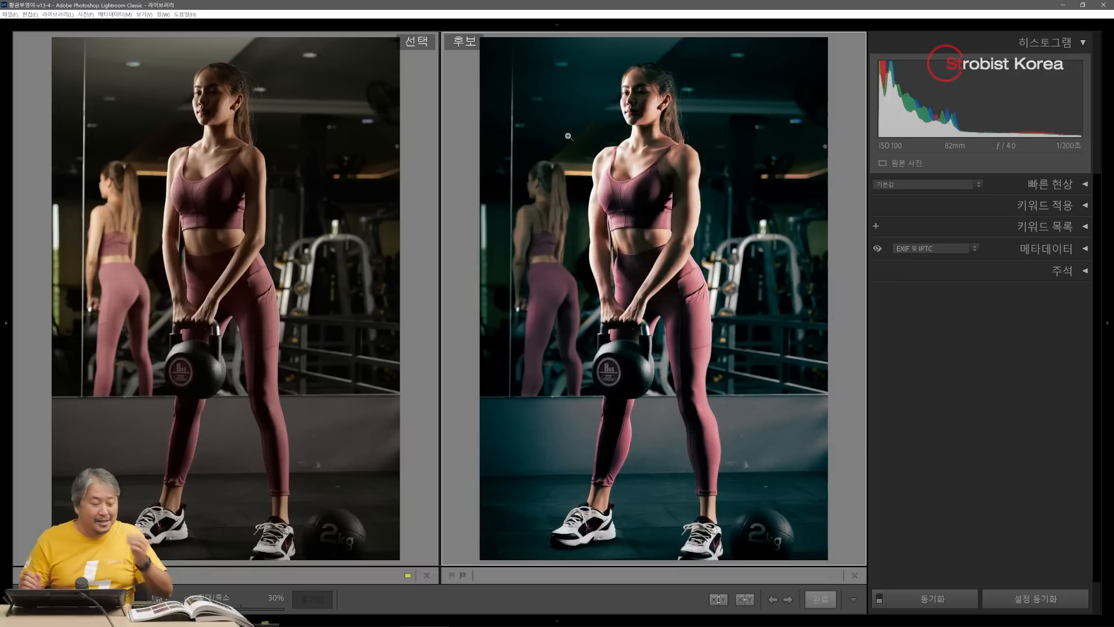
# Open the unedited gym photo for developing and set Whites to +10, checking highlight clipping with the threshold preview.
pyautogui.click(338, 206)
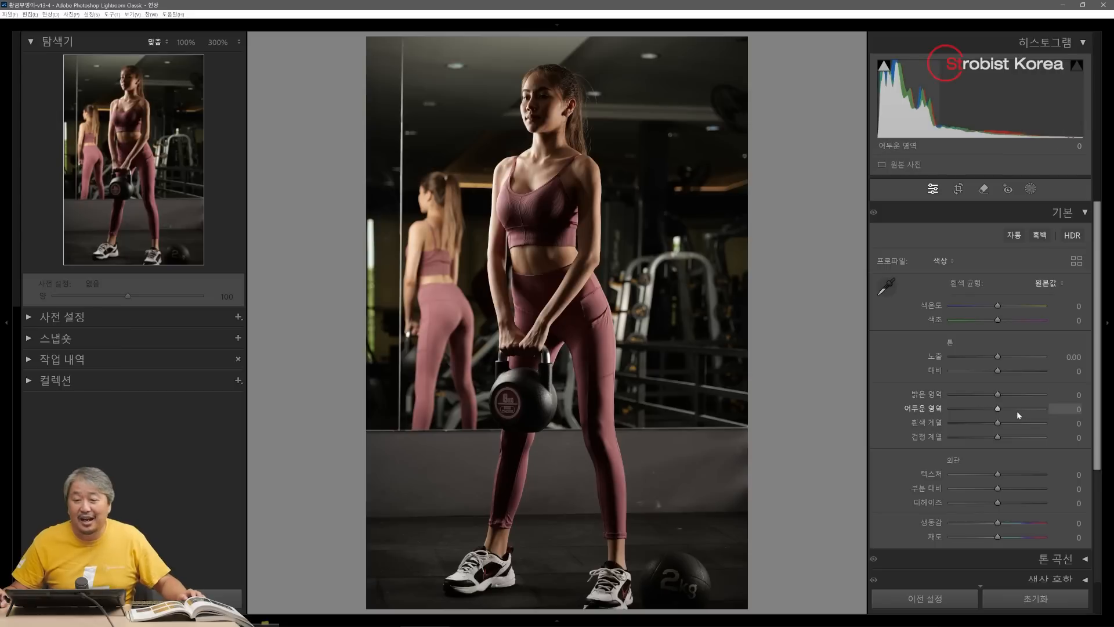
pyautogui.press('alt')
pyautogui.press('alt')
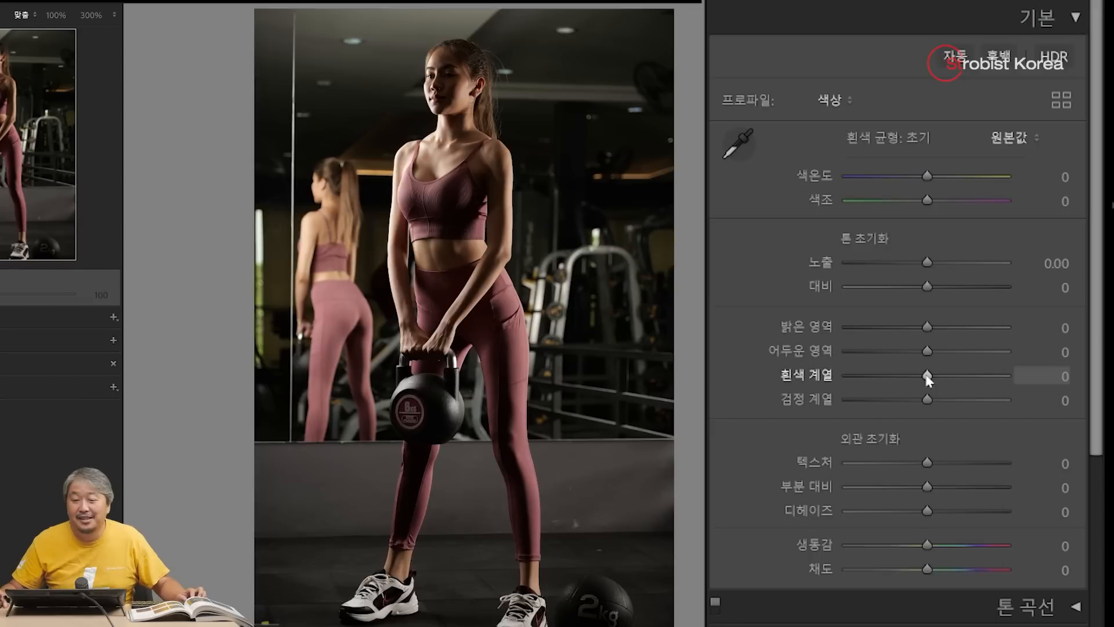
pyautogui.moveTo(927, 376)
pyautogui.mouseDown()
pyautogui.moveTo(967, 376)
pyautogui.moveTo(929, 374)
pyautogui.mouseUp()
pyautogui.doubleClick(927, 376)
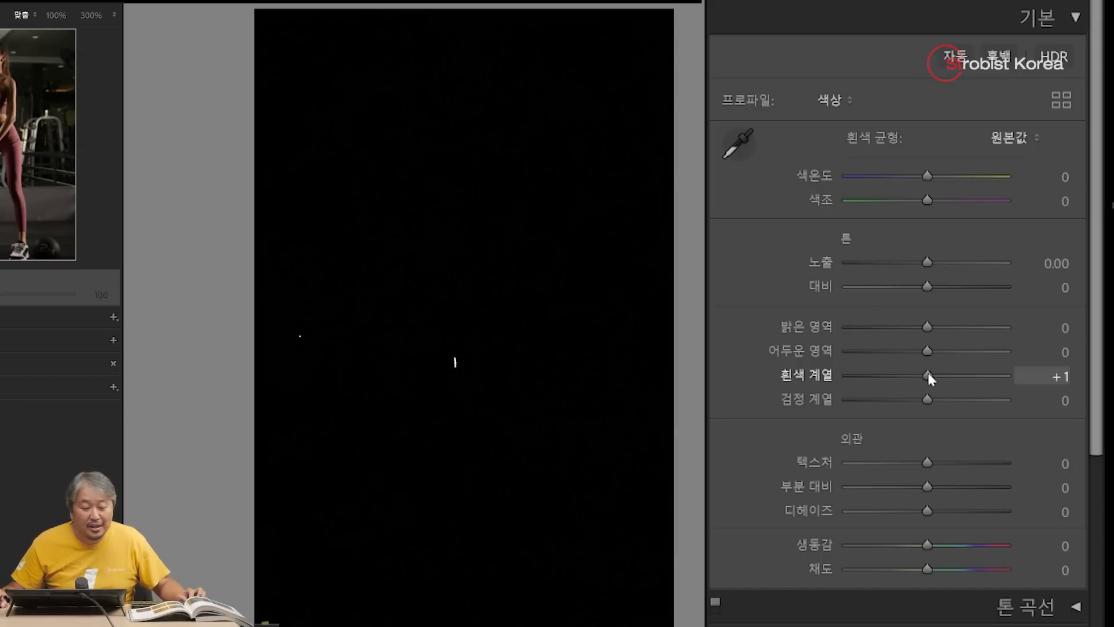
pyautogui.moveTo(929, 374)
pyautogui.mouseDown()
pyautogui.moveTo(962, 372)
pyautogui.moveTo(950, 376)
pyautogui.mouseUp()
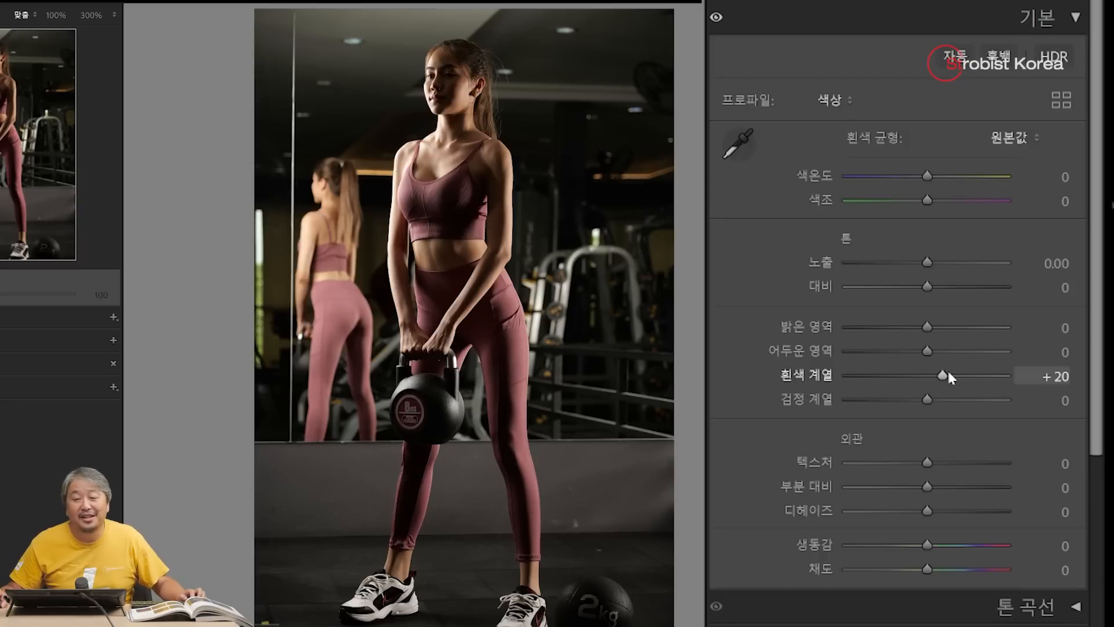
pyautogui.moveTo(945, 374); pyautogui.dragTo(935, 375)
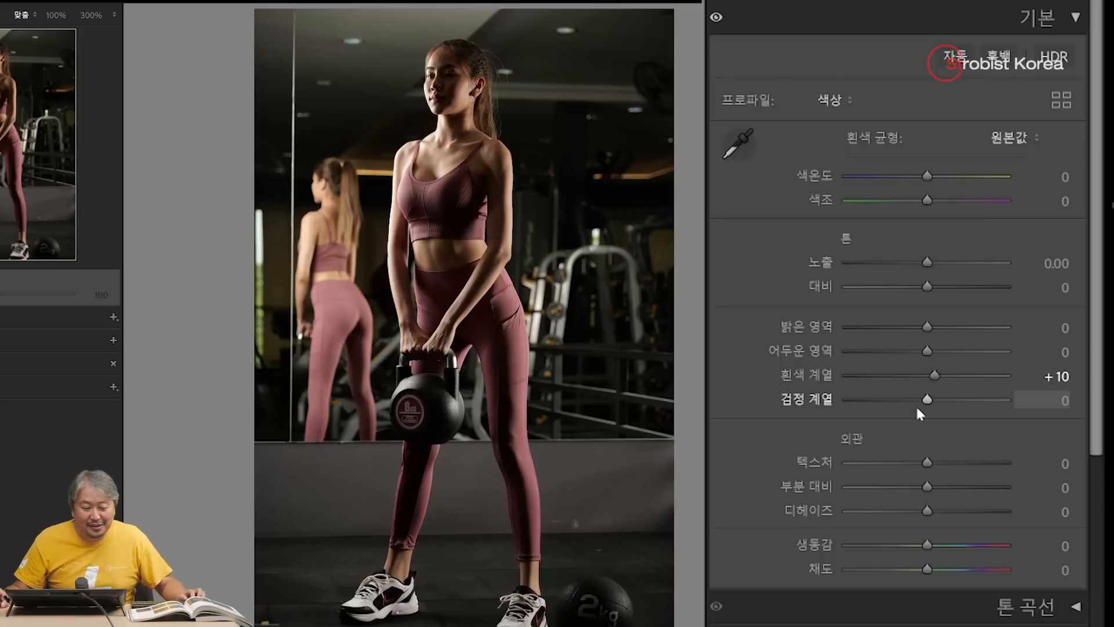
# Set Blacks to -9 while checking shadow clipping with the threshold preview.
pyautogui.press('alt')
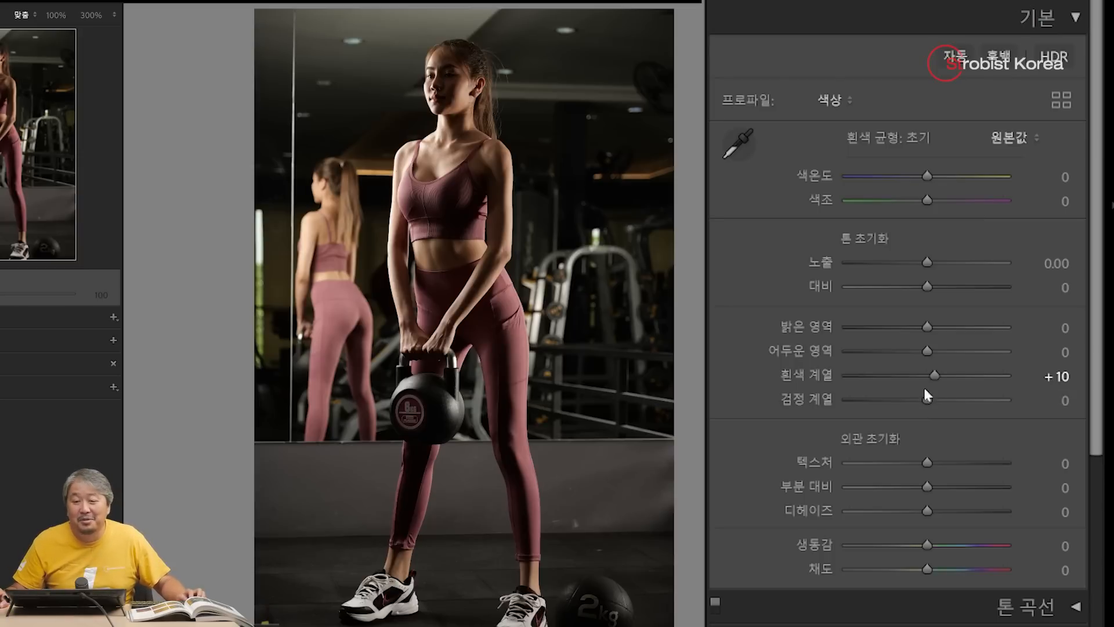
pyautogui.moveTo(927, 400); pyautogui.dragTo(920, 400)
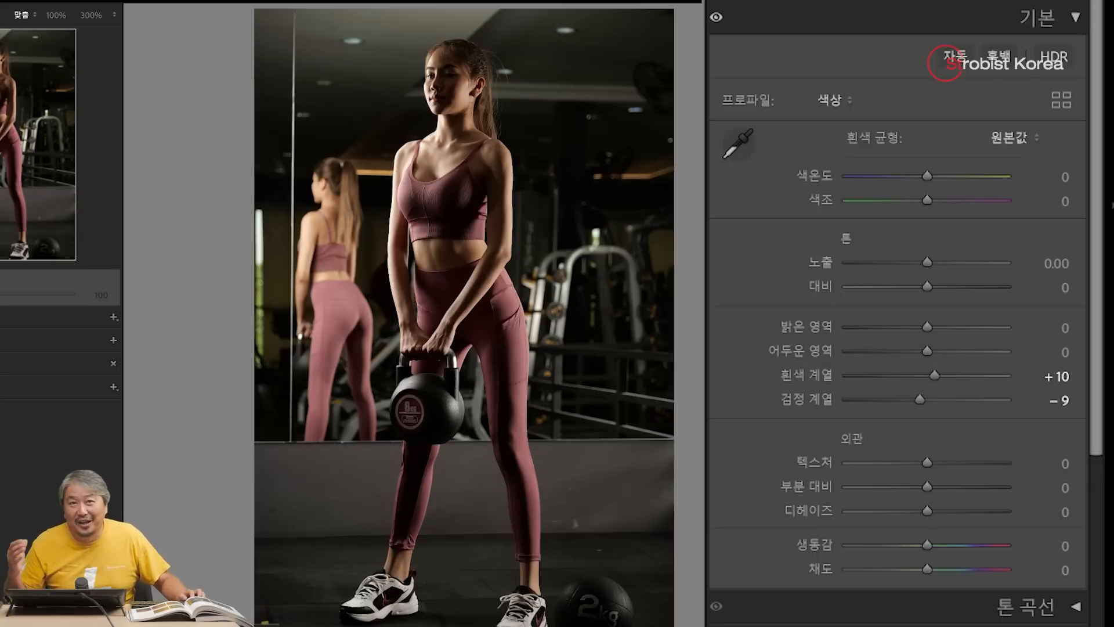
pyautogui.moveTo(919, 397); pyautogui.dragTo(919, 396)
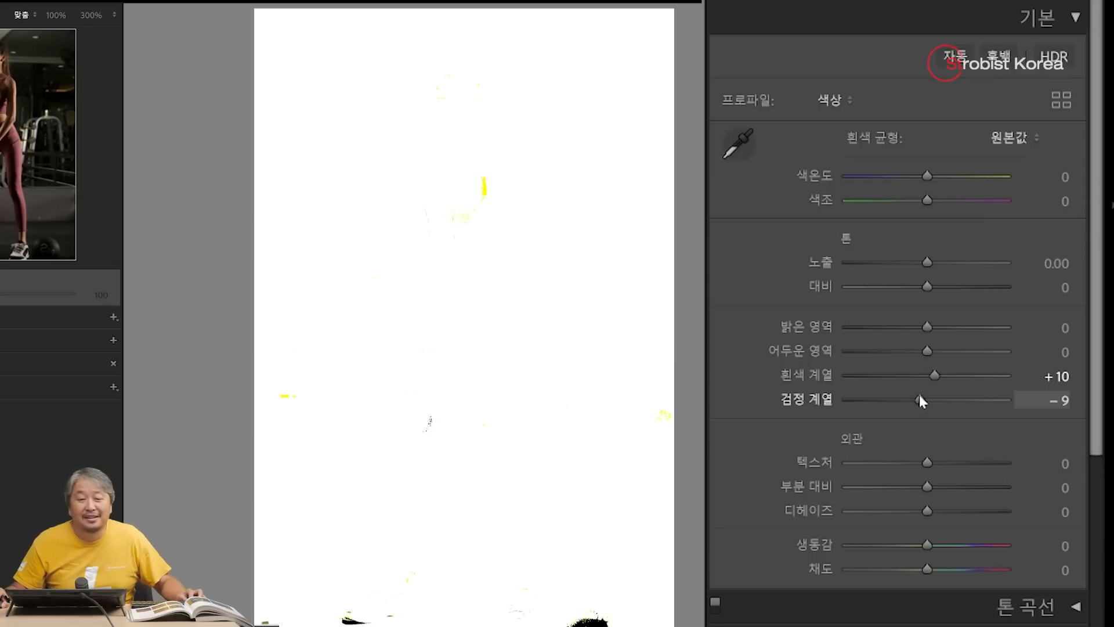
pyautogui.moveTo(920, 396); pyautogui.dragTo(920, 396)
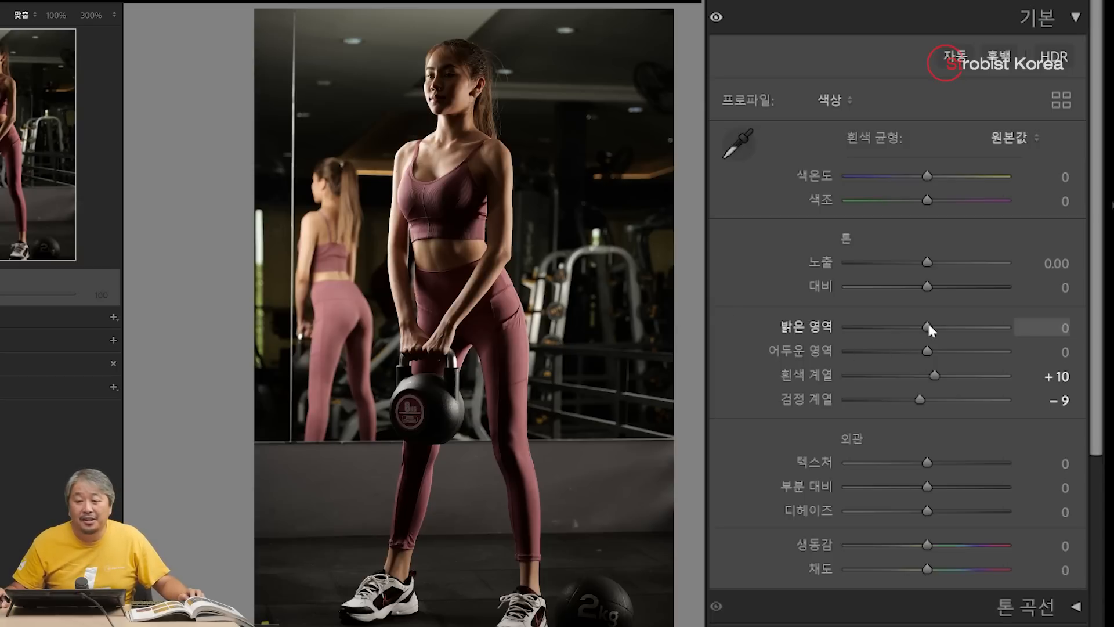
# Adjust the basic tone and white balance: Highlights -7, Shadows -44, Exposure +0.76 and colour temperature -8.
pyautogui.moveTo(928, 324); pyautogui.dragTo(922, 326)
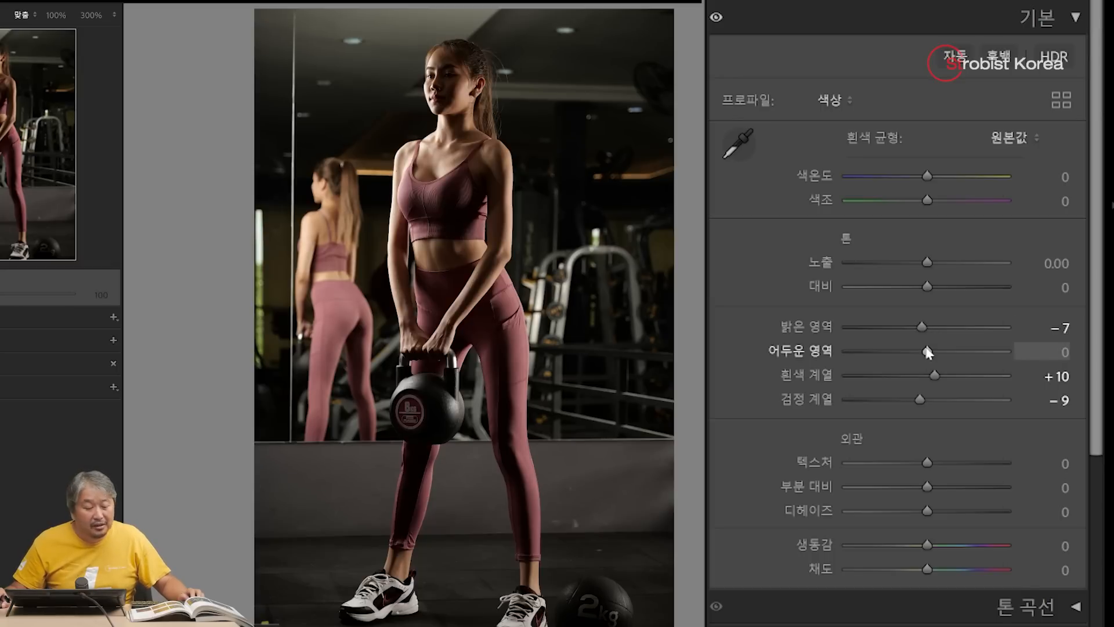
pyautogui.moveTo(927, 352); pyautogui.dragTo(891, 338)
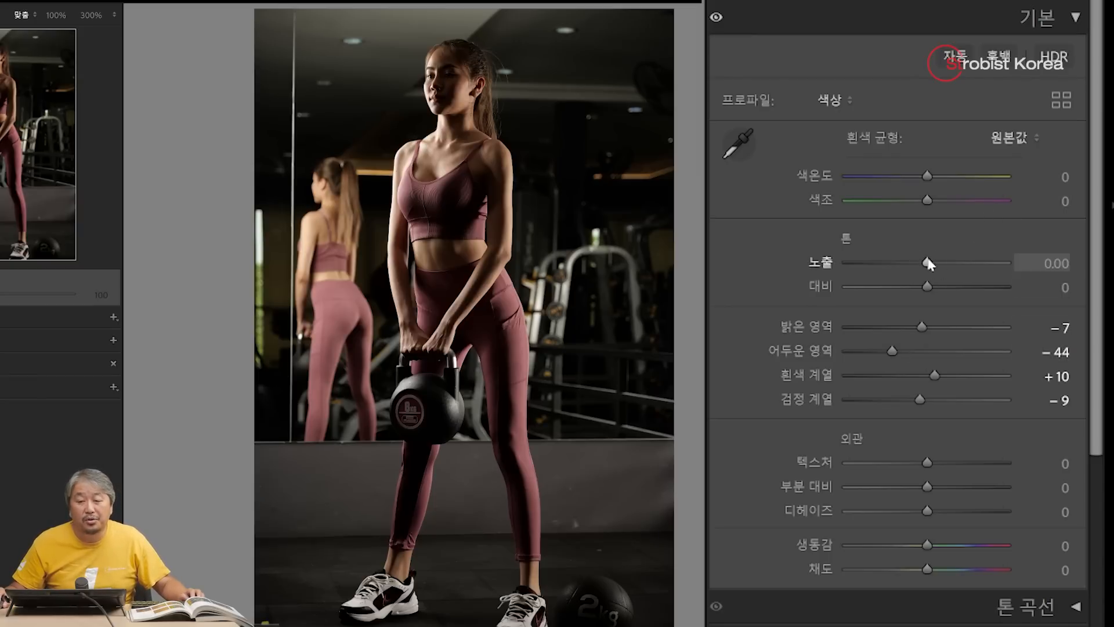
pyautogui.moveTo(925, 257); pyautogui.dragTo(936, 257)
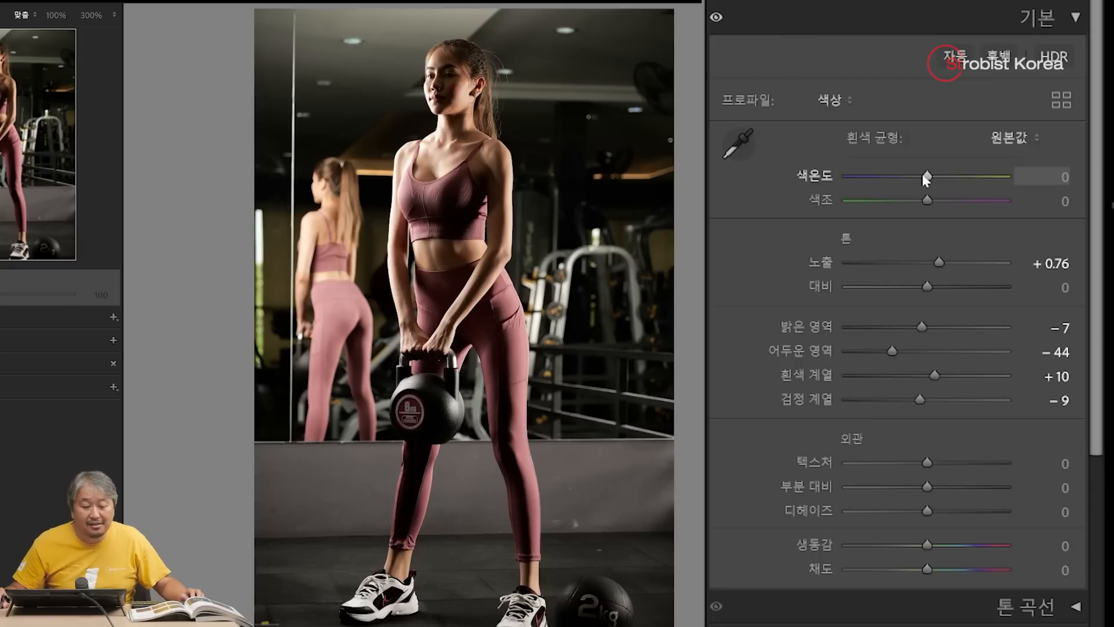
pyautogui.moveTo(925, 176); pyautogui.dragTo(922, 174)
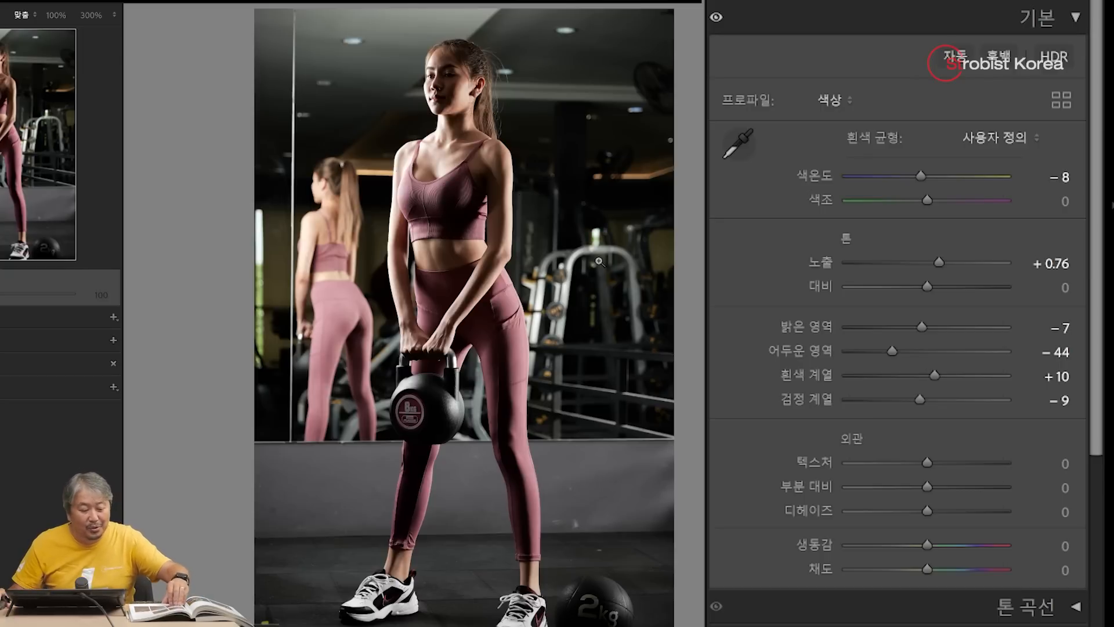
# Tint the shadows blue with Color Grading, using hue 206 and saturation 37.
pyautogui.scroll(-5, 765, 346)
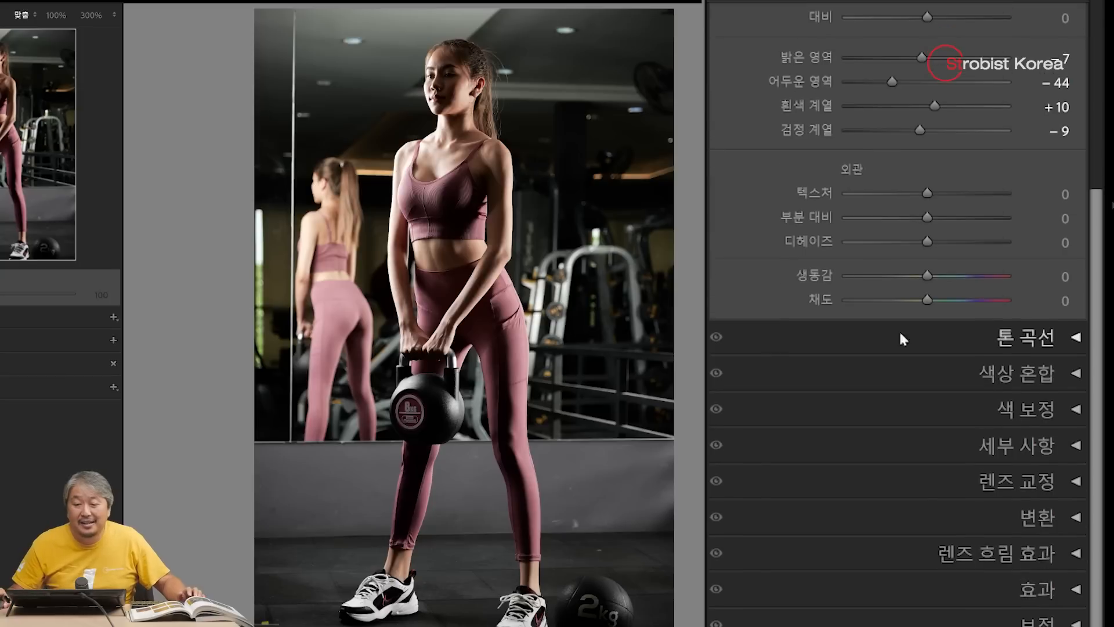
pyautogui.click(1077, 410)
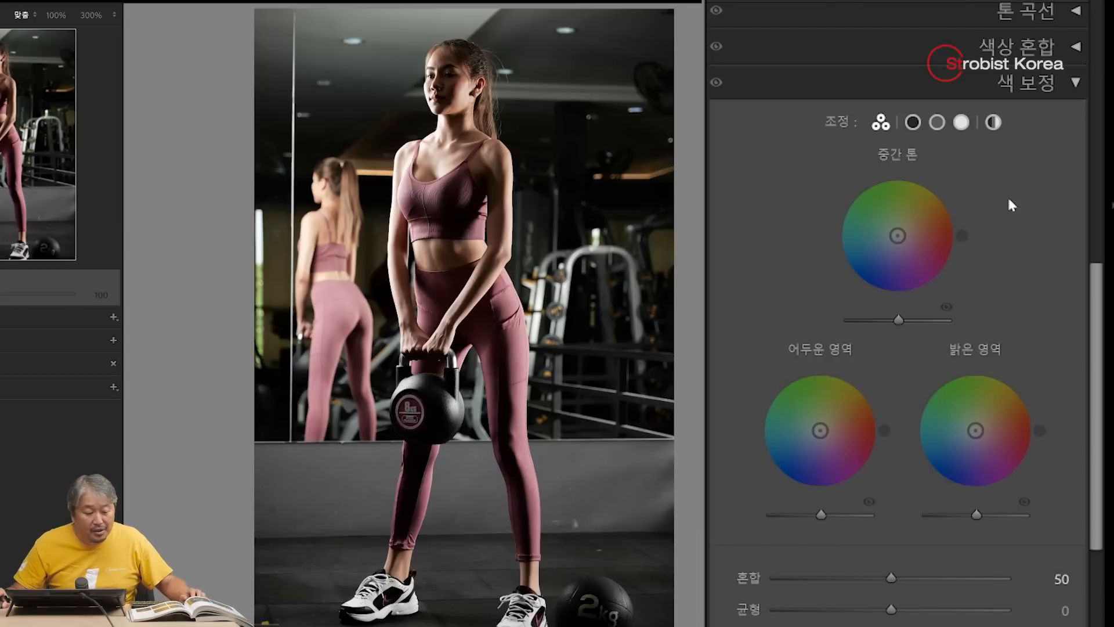
pyautogui.moveTo(820, 430); pyautogui.dragTo(803, 439)
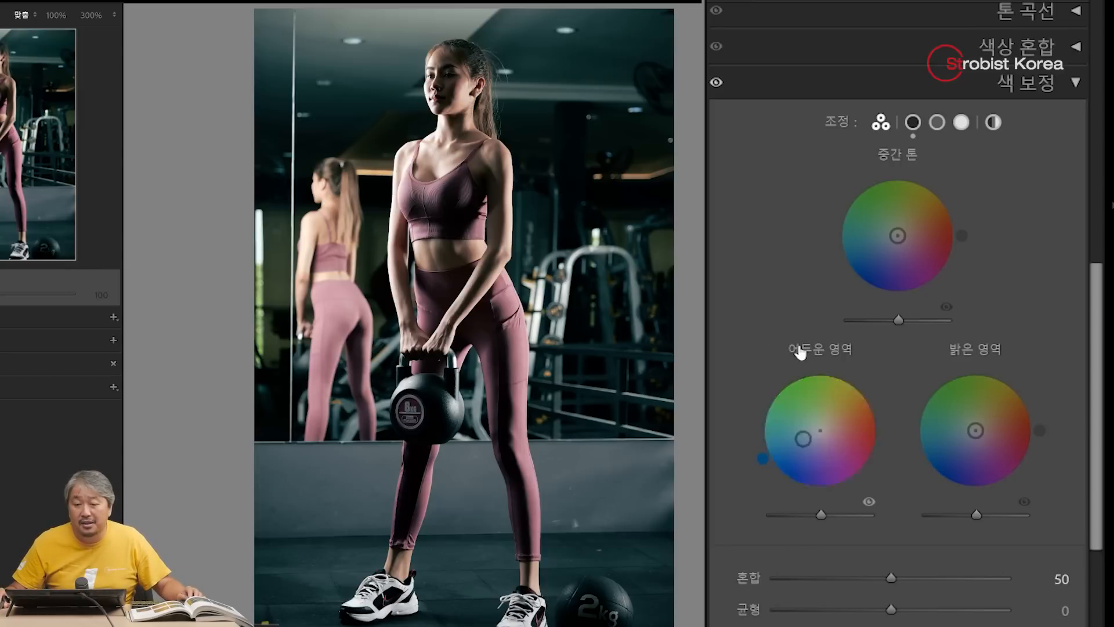
pyautogui.click(818, 351)
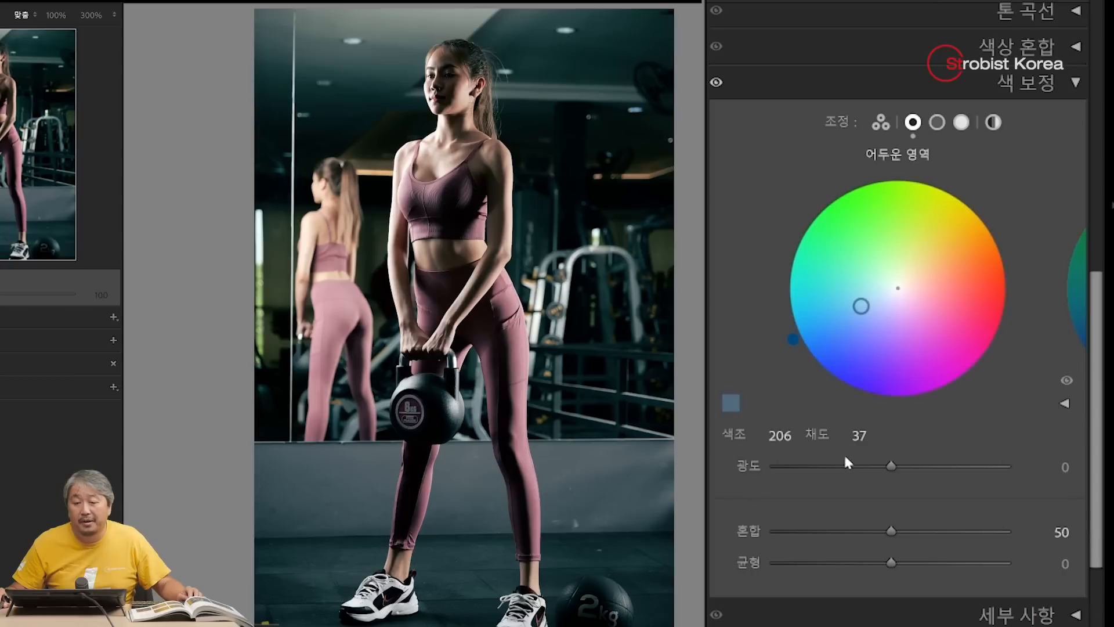
pyautogui.click(780, 436)
pyautogui.click(861, 436)
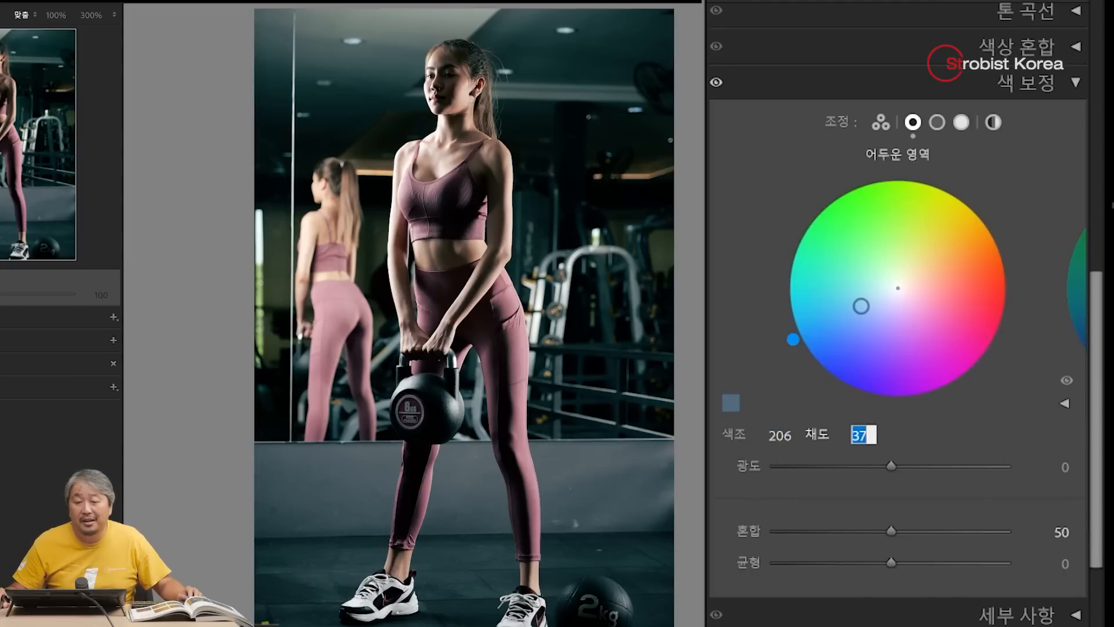
# Tint the midtones orange at saturation 37 in Color Grading, shifting the hue slightly from 21 toward yellow.
pyautogui.click(884, 120)
pyautogui.click(882, 122)
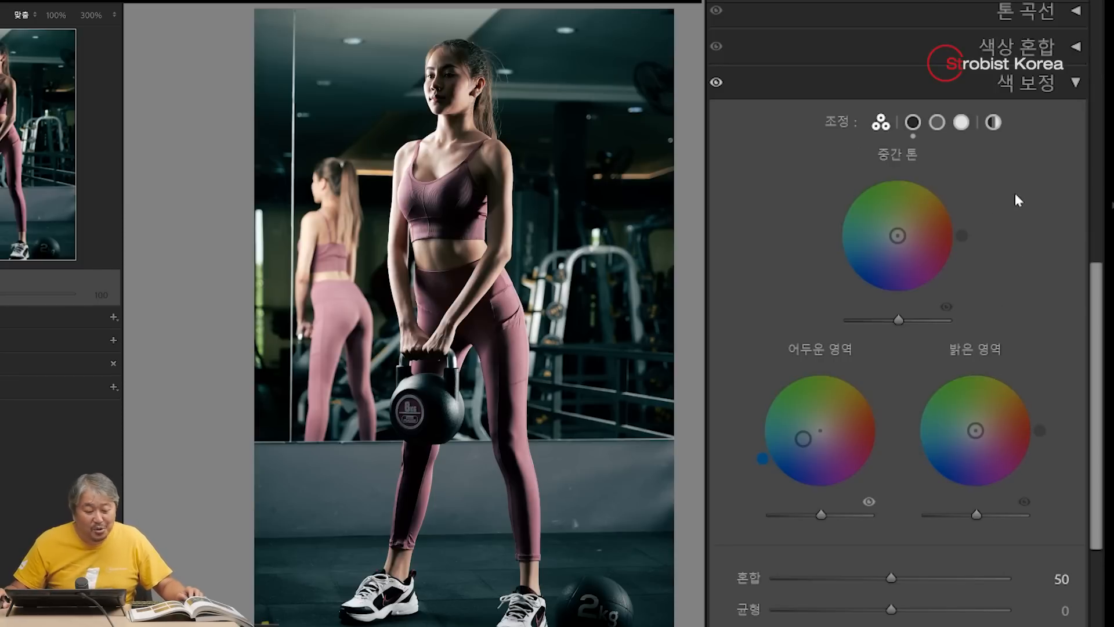
pyautogui.moveTo(898, 236); pyautogui.dragTo(916, 229)
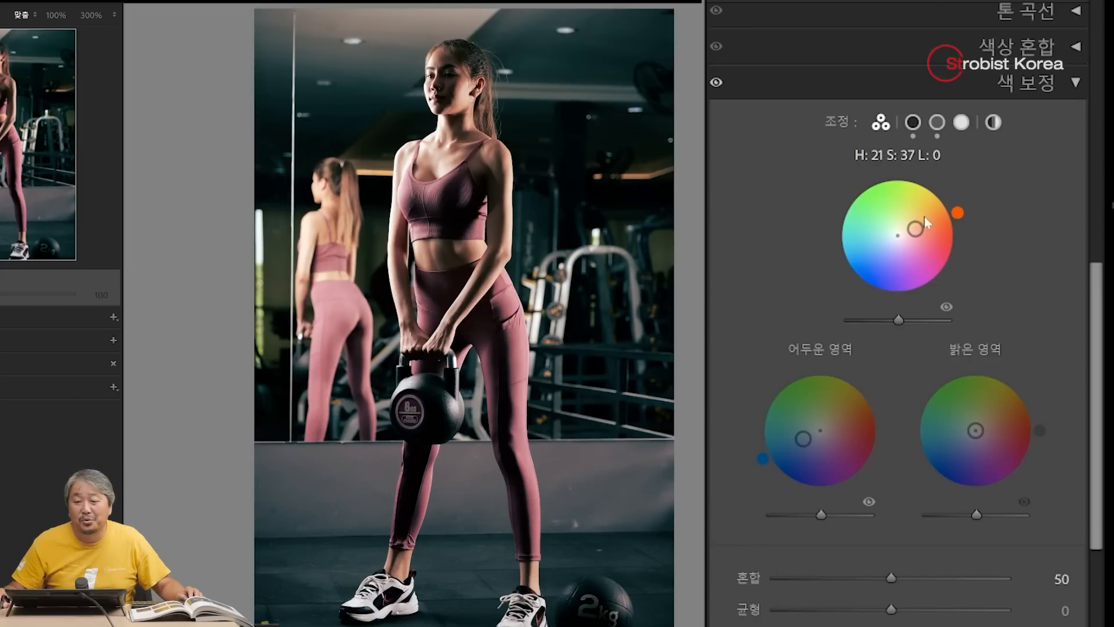
pyautogui.moveTo(958, 212); pyautogui.dragTo(958, 212)
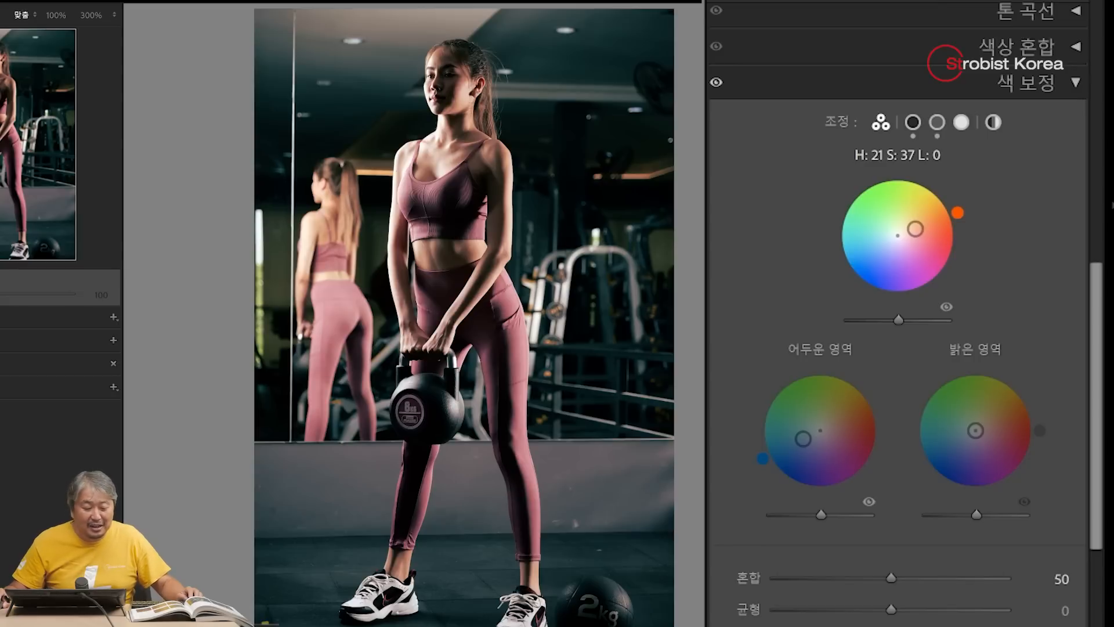
pyautogui.moveTo(957, 213); pyautogui.dragTo(954, 205)
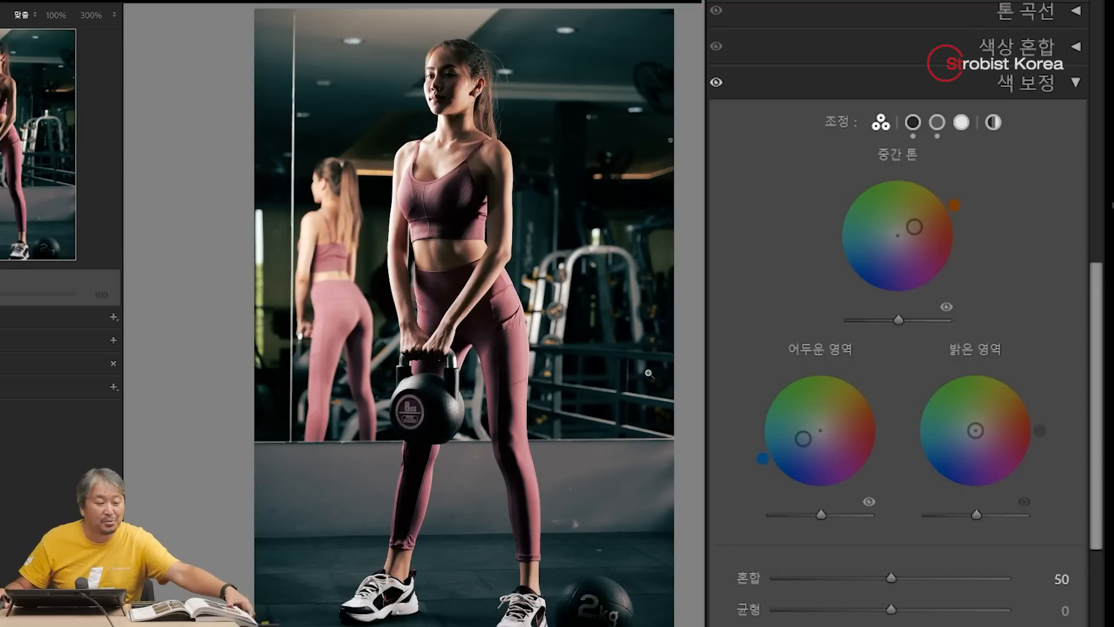
# Set the Color Mixer HSL saturation to +16 for red, -8 for yellow and -57 for green.
pyautogui.click(1077, 82)
pyautogui.click(1071, 374)
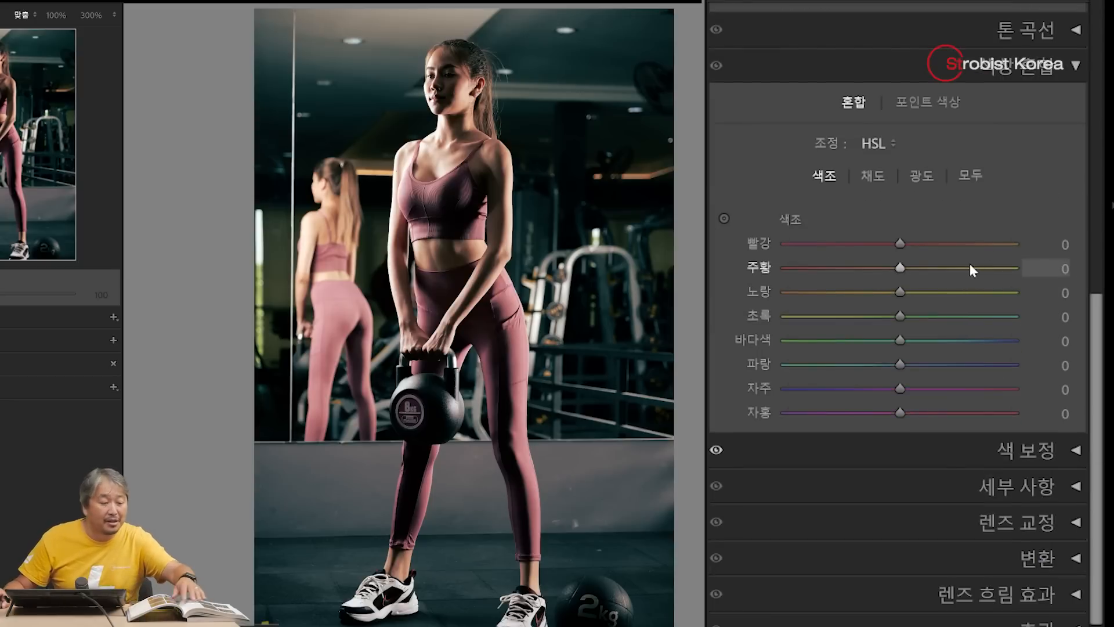
pyautogui.click(873, 173)
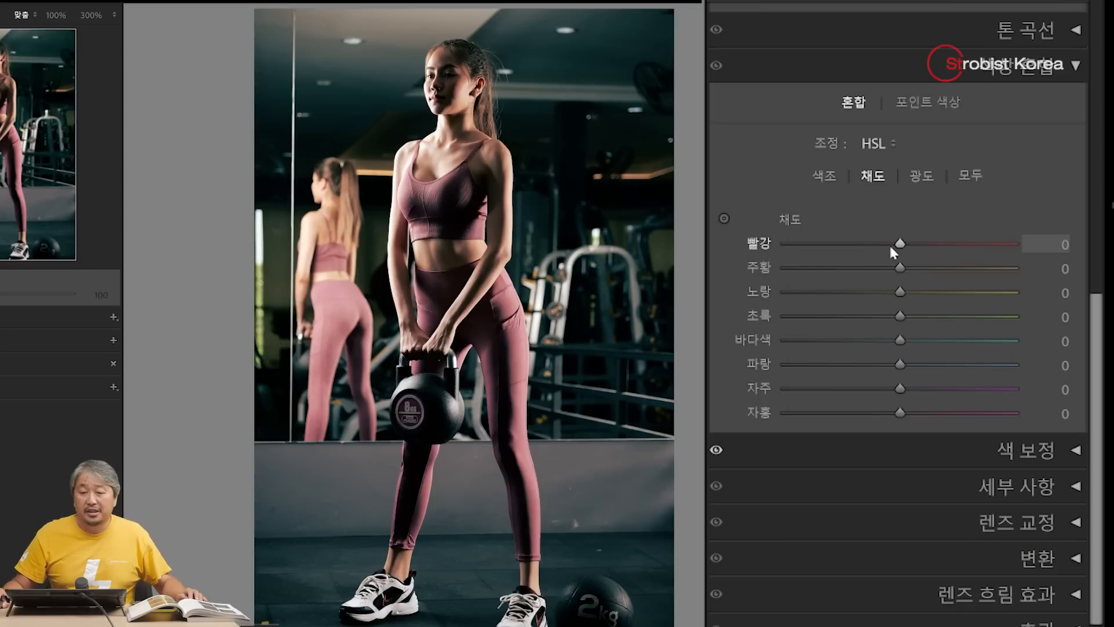
pyautogui.moveTo(904, 236); pyautogui.dragTo(922, 237)
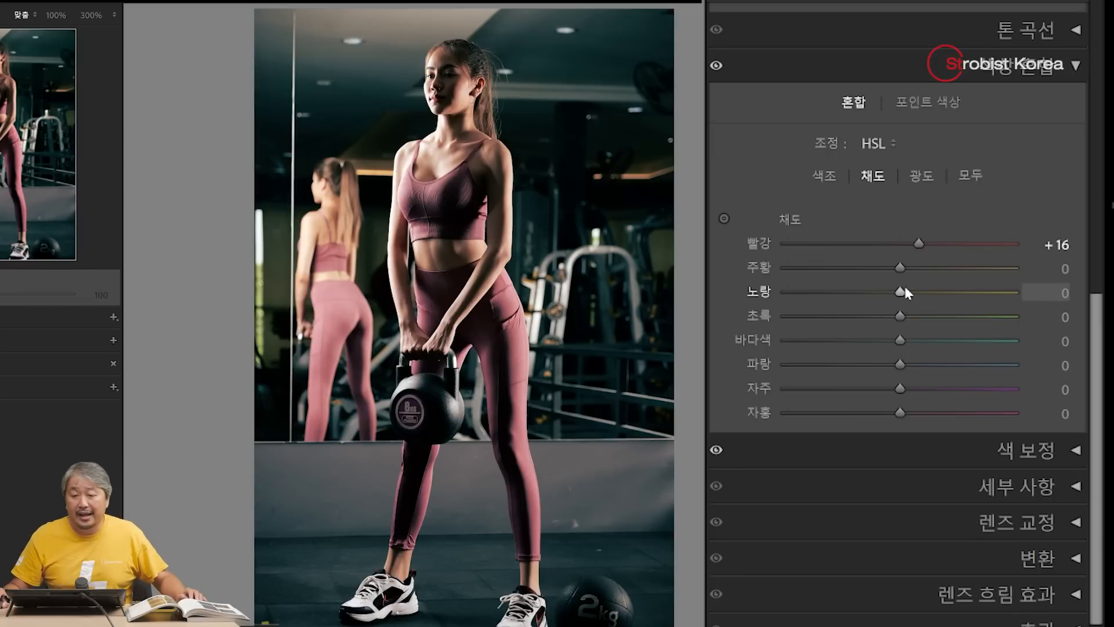
pyautogui.moveTo(896, 284); pyautogui.dragTo(889, 290)
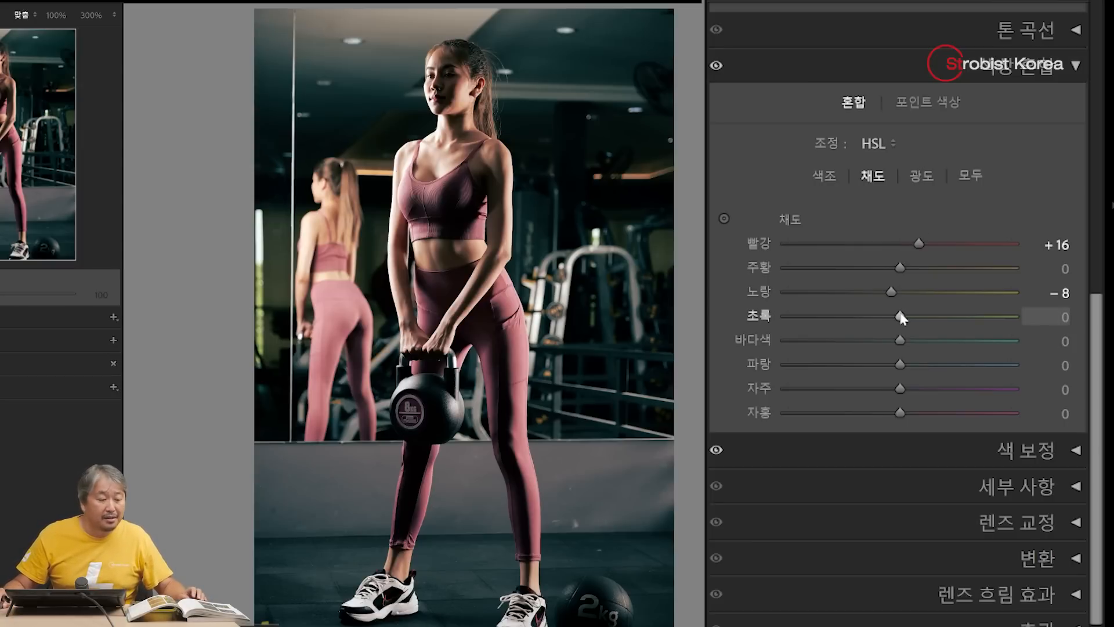
pyautogui.moveTo(857, 314)
pyautogui.mouseDown()
pyautogui.moveTo(836, 314)
pyautogui.moveTo(903, 308)
pyautogui.moveTo(806, 315)
pyautogui.moveTo(835, 316)
pyautogui.mouseUp()
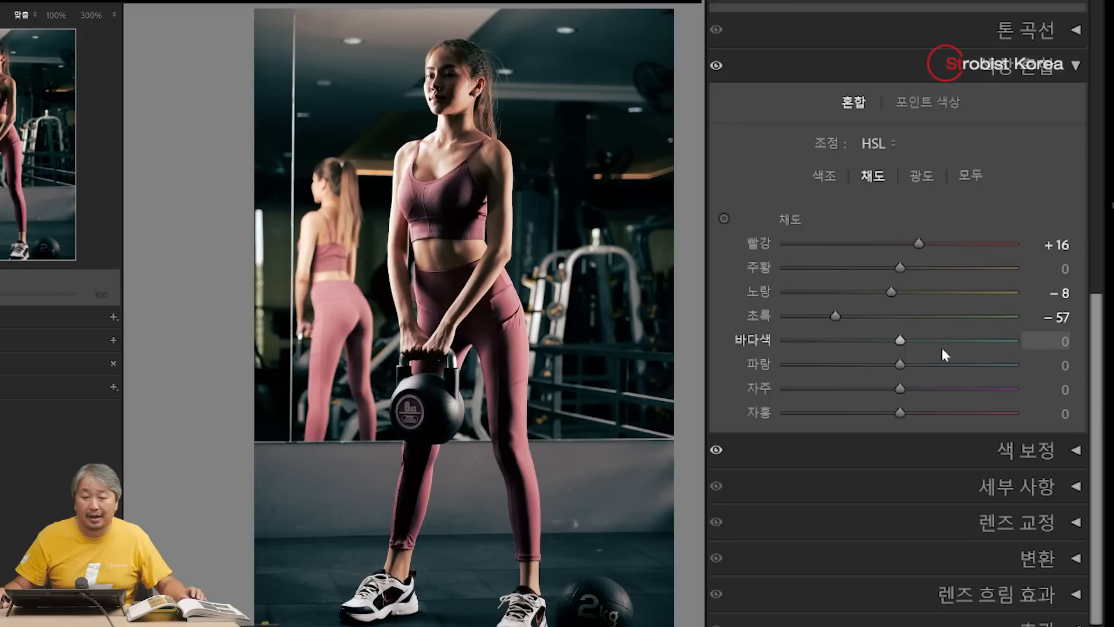
# Set the HSL saturation to -22 for aqua, +26 for blue and +22 for magenta.
pyautogui.moveTo(901, 340); pyautogui.dragTo(868, 341)
pyautogui.moveTo(900, 364); pyautogui.dragTo(935, 364)
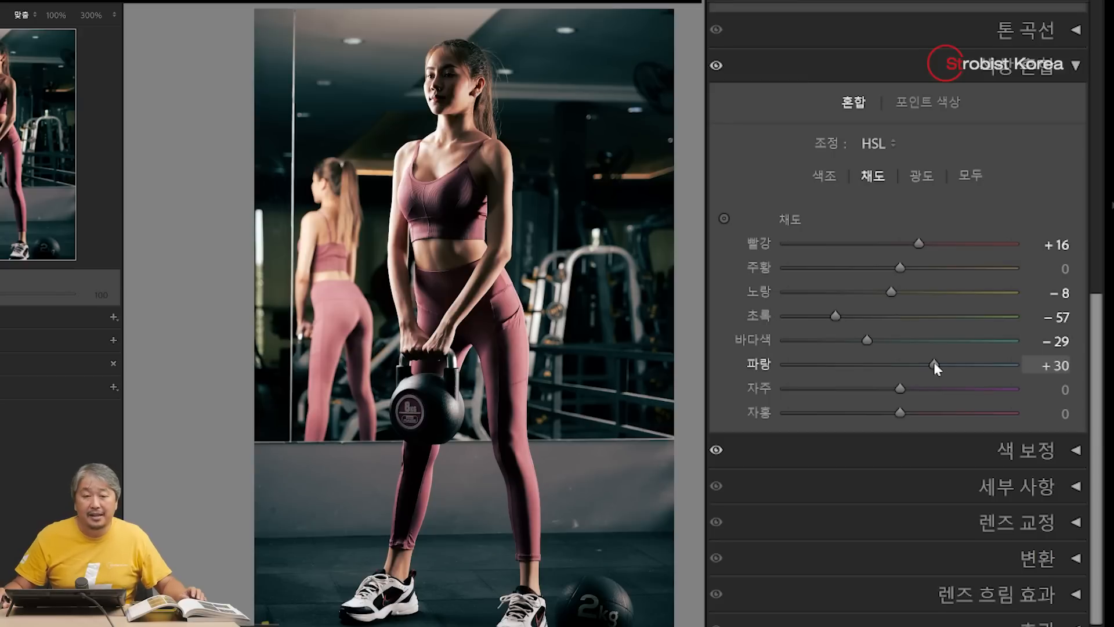
pyautogui.moveTo(876, 340); pyautogui.dragTo(924, 363)
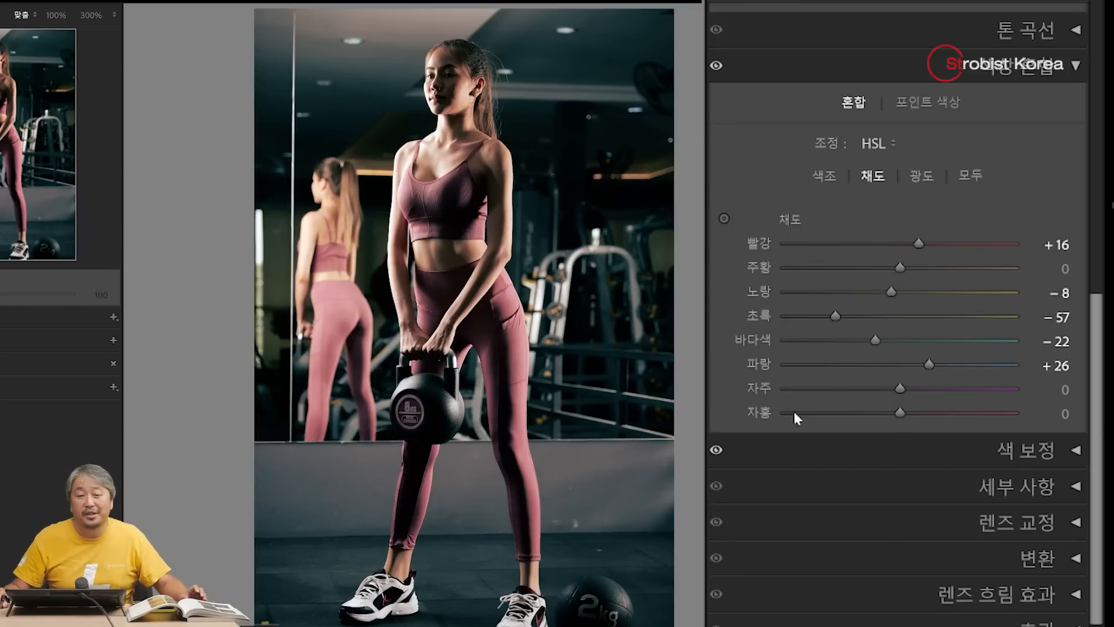
pyautogui.moveTo(901, 412); pyautogui.dragTo(925, 414)
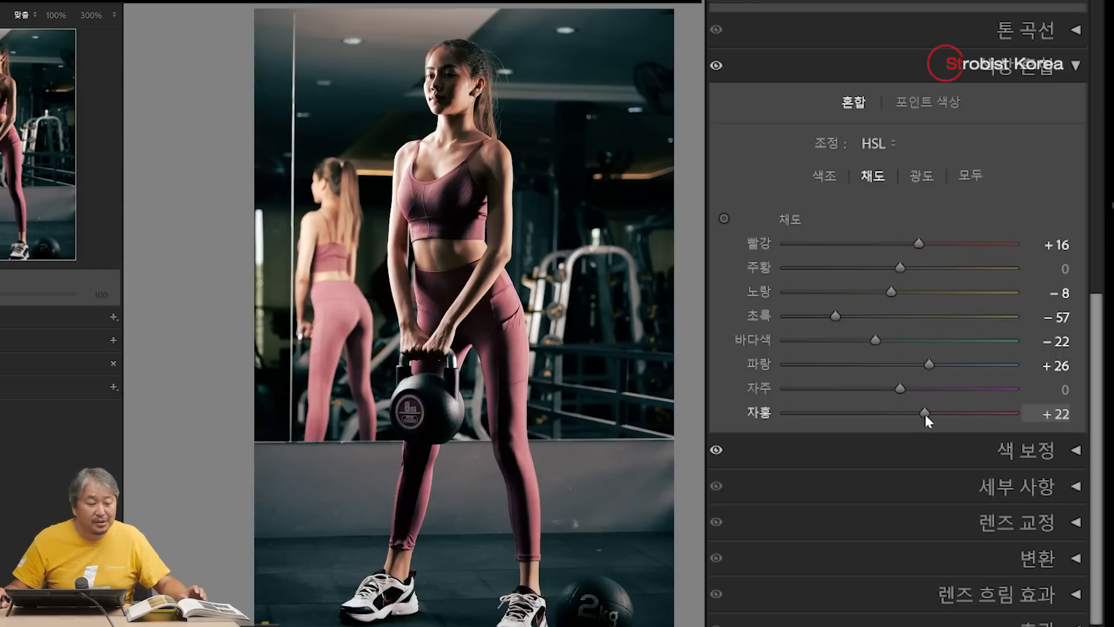
# Set the HSL luminance to +17 for yellow, -48 for green, -5 for blue and +14 for magenta.
pyautogui.click(916, 174)
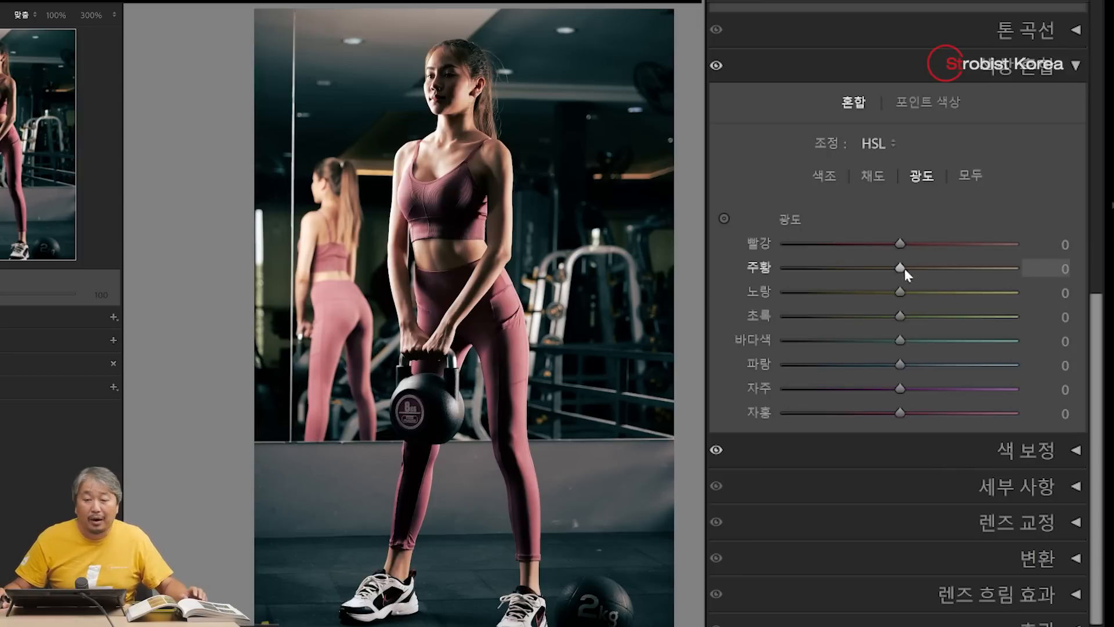
pyautogui.moveTo(902, 286)
pyautogui.mouseDown()
pyautogui.moveTo(931, 287)
pyautogui.moveTo(843, 287)
pyautogui.moveTo(921, 294)
pyautogui.mouseUp()
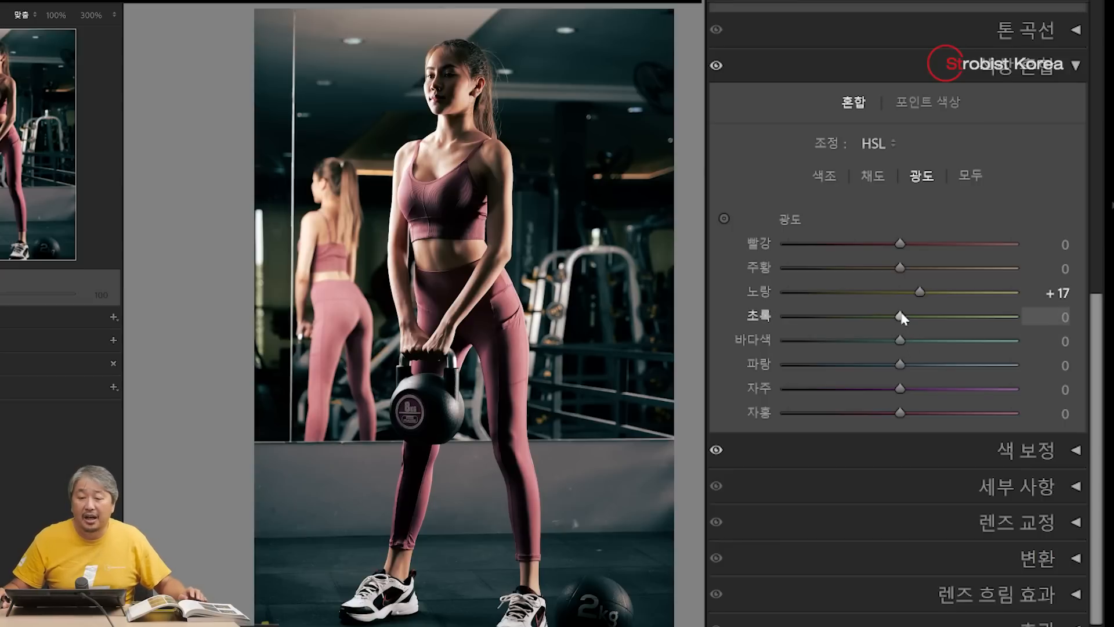
pyautogui.moveTo(889, 315); pyautogui.dragTo(856, 314)
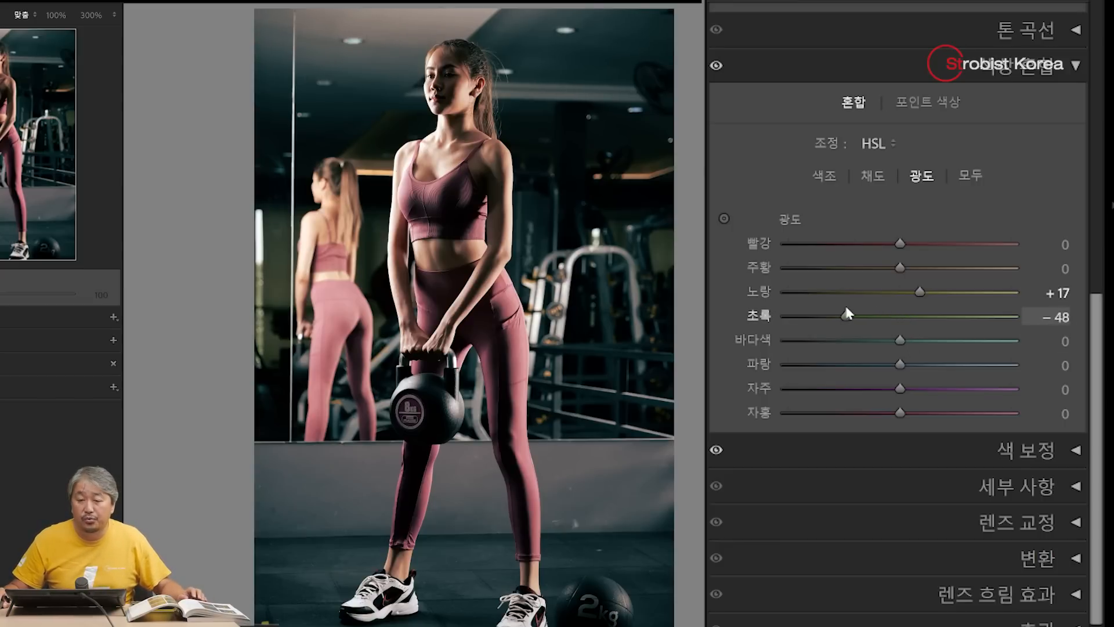
pyautogui.moveTo(898, 361); pyautogui.dragTo(895, 361)
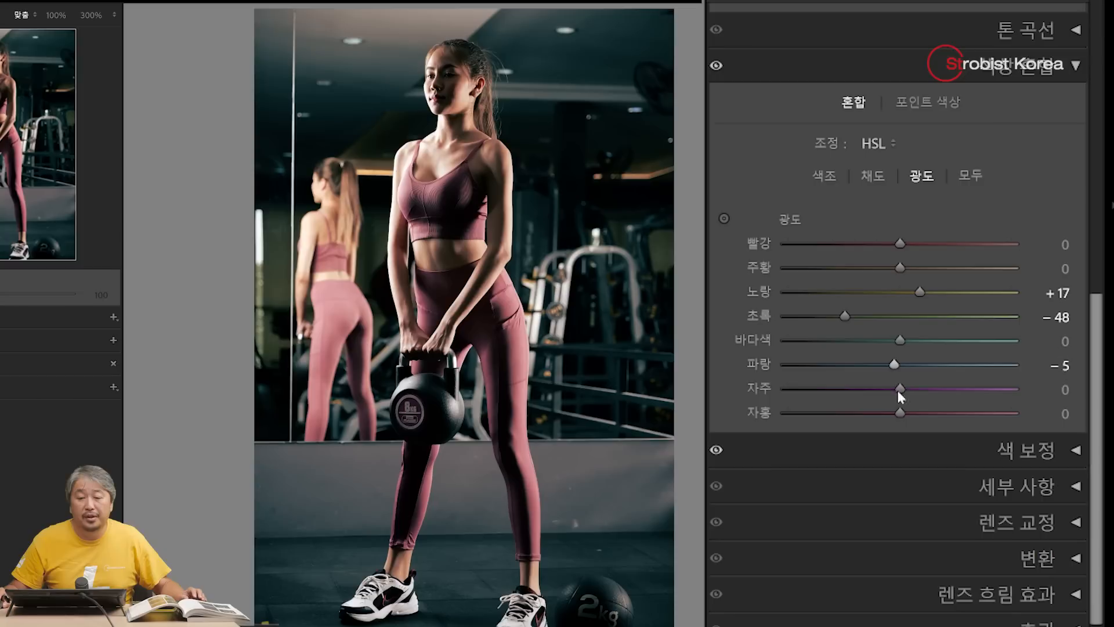
pyautogui.moveTo(897, 413)
pyautogui.mouseDown()
pyautogui.moveTo(920, 413)
pyautogui.moveTo(820, 409)
pyautogui.moveTo(970, 413)
pyautogui.moveTo(903, 398)
pyautogui.moveTo(776, 410)
pyautogui.moveTo(910, 412)
pyautogui.mouseUp()
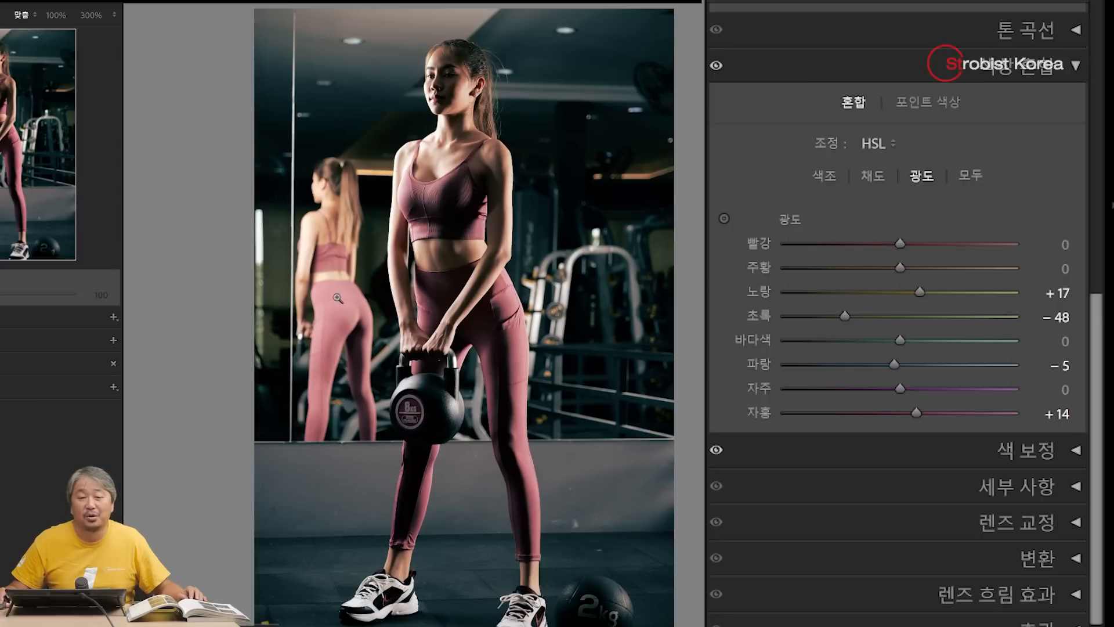
# Brush a mask over the woman's mirror reflection and set its exposure to -1.23 and highlights to -28.
pyautogui.click(974, 7)
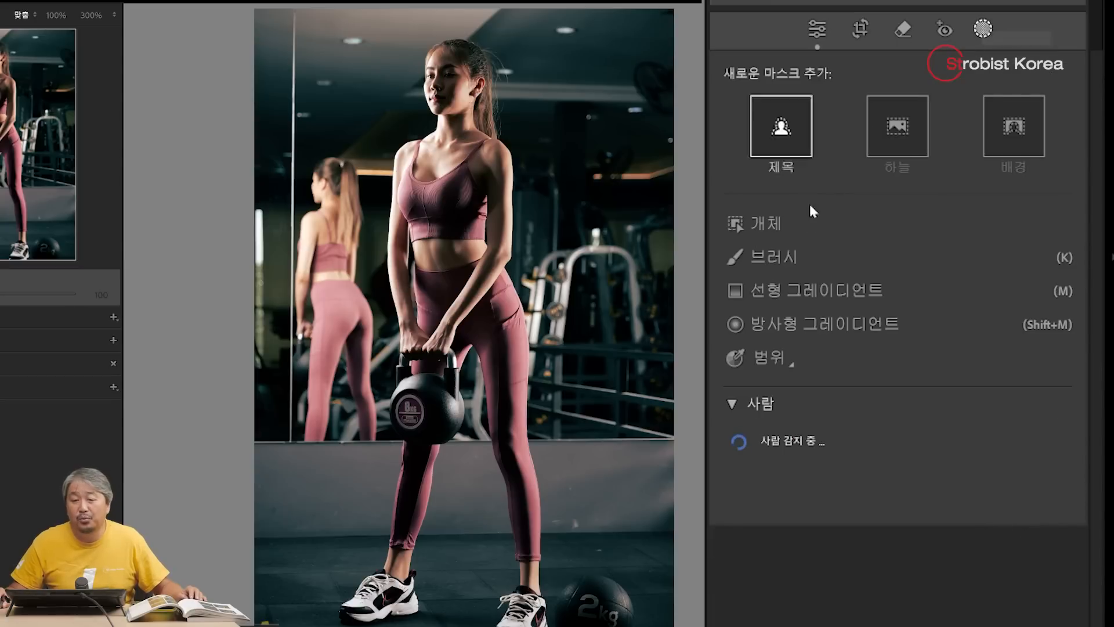
pyautogui.click(787, 252)
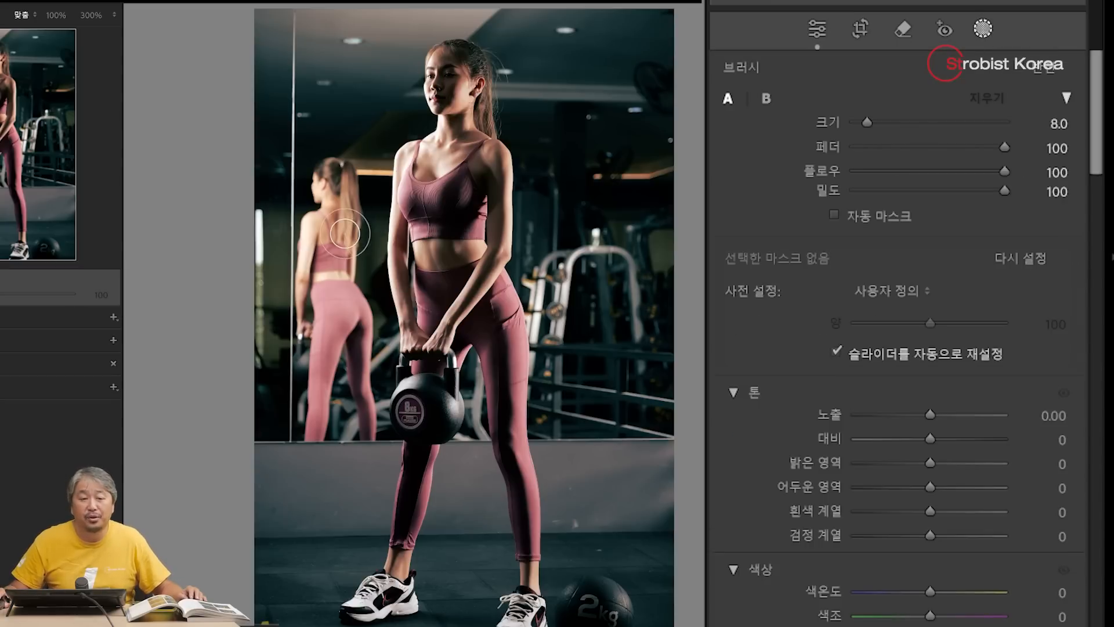
pyautogui.moveTo(345, 232)
pyautogui.mouseDown()
pyautogui.moveTo(330, 177)
pyautogui.moveTo(320, 175)
pyautogui.moveTo(344, 223)
pyautogui.moveTo(311, 228)
pyautogui.moveTo(303, 310)
pyautogui.moveTo(328, 258)
pyautogui.moveTo(342, 258)
pyautogui.moveTo(341, 299)
pyautogui.moveTo(347, 265)
pyautogui.moveTo(331, 331)
pyautogui.moveTo(320, 321)
pyautogui.moveTo(318, 440)
pyautogui.moveTo(351, 289)
pyautogui.moveTo(364, 403)
pyautogui.mouseUp()
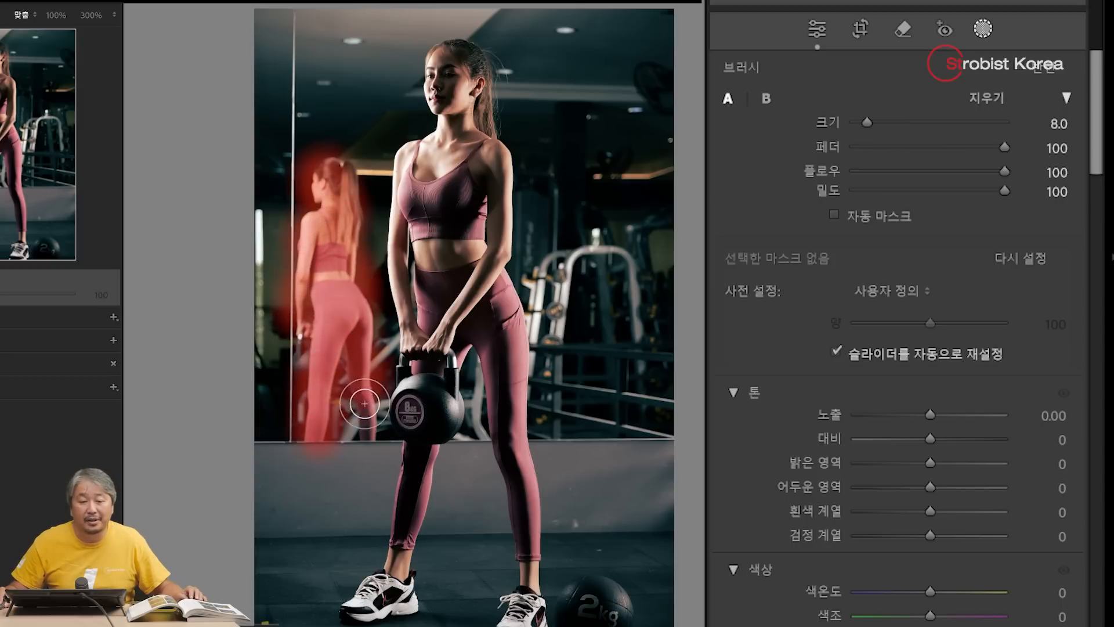
pyautogui.click(328, 241)
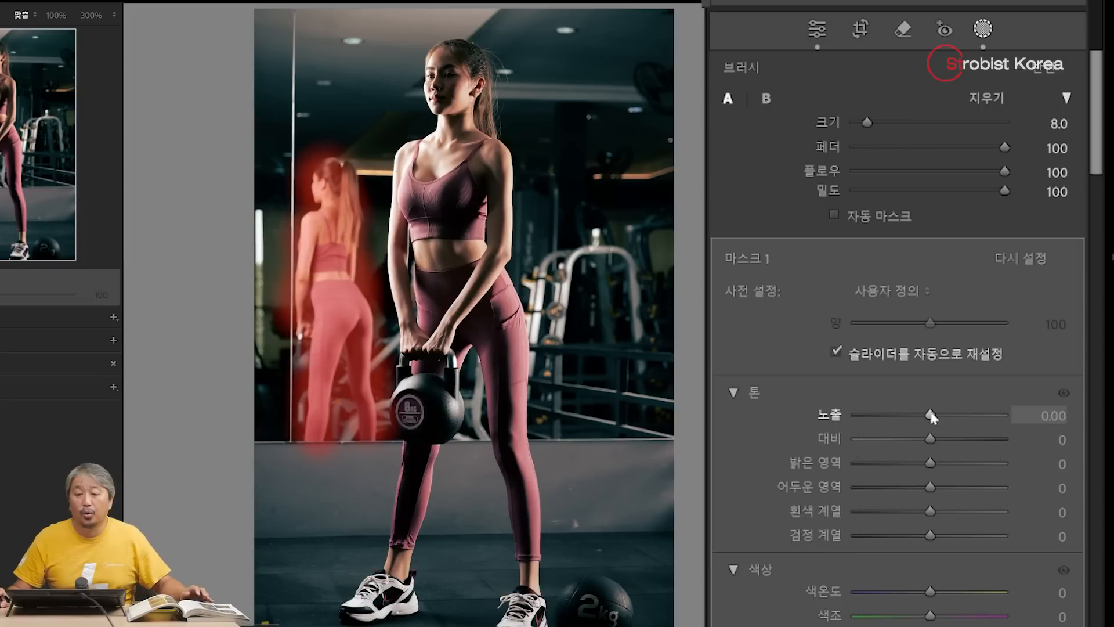
pyautogui.moveTo(931, 415); pyautogui.dragTo(906, 412)
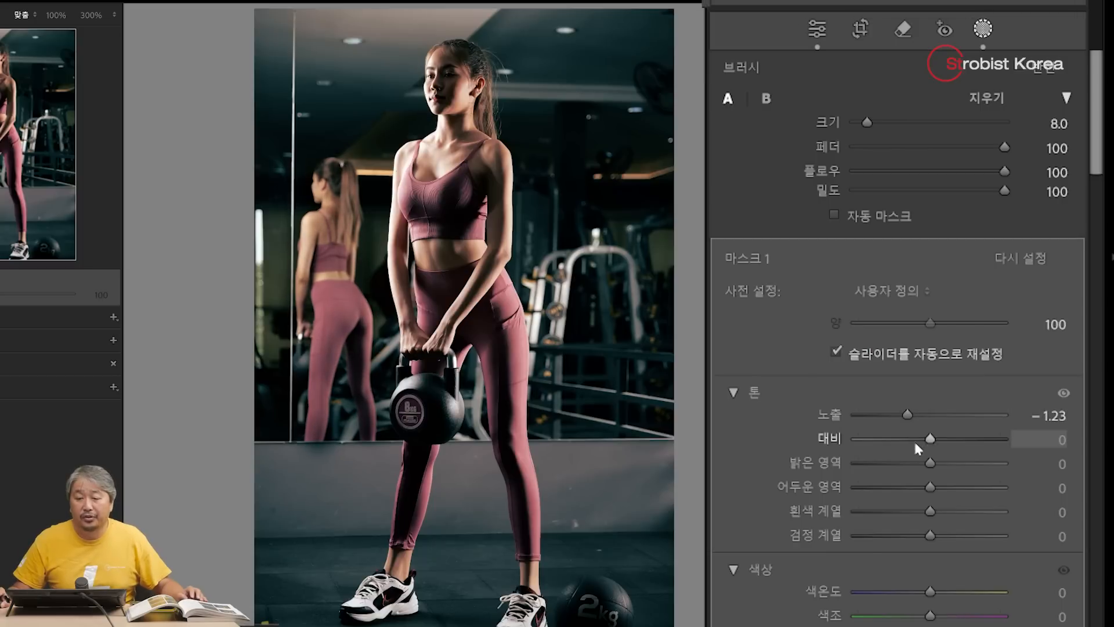
pyautogui.moveTo(928, 463); pyautogui.dragTo(907, 463)
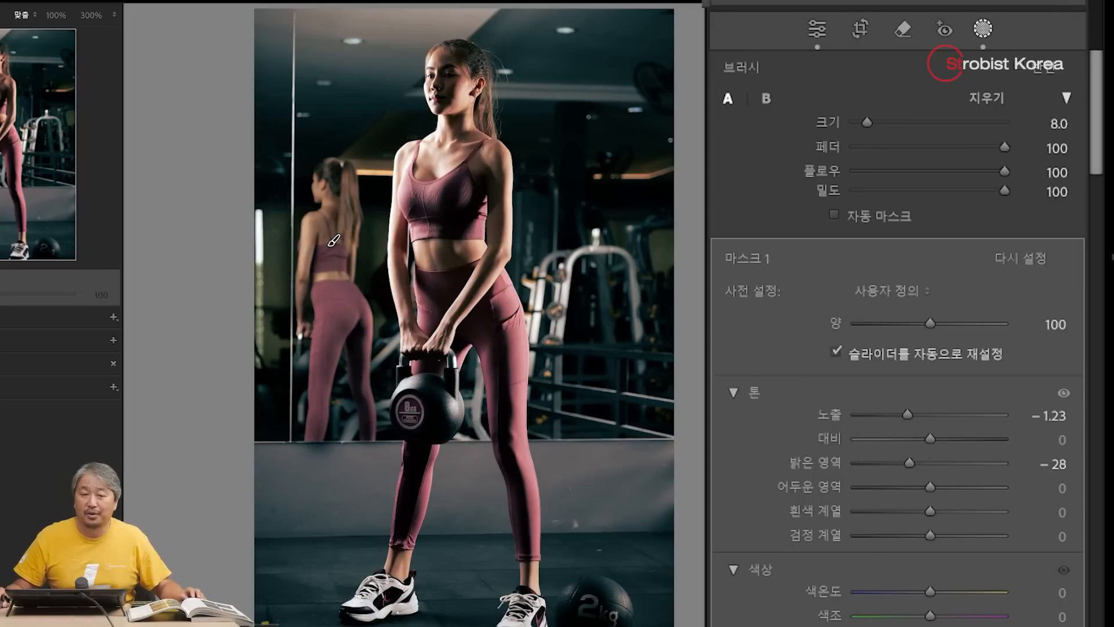
# Add a slightly tilted linear gradient mask from the photo's top down to the woman's neck and lower its exposure.
pyautogui.scroll(5, 1039, 123)
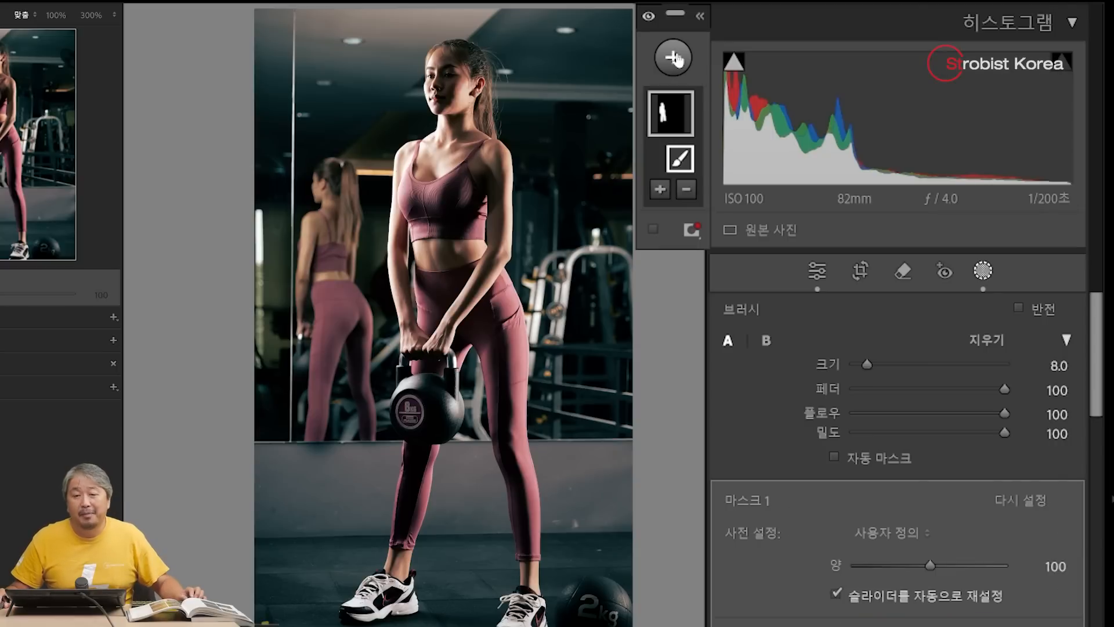
pyautogui.click(673, 57)
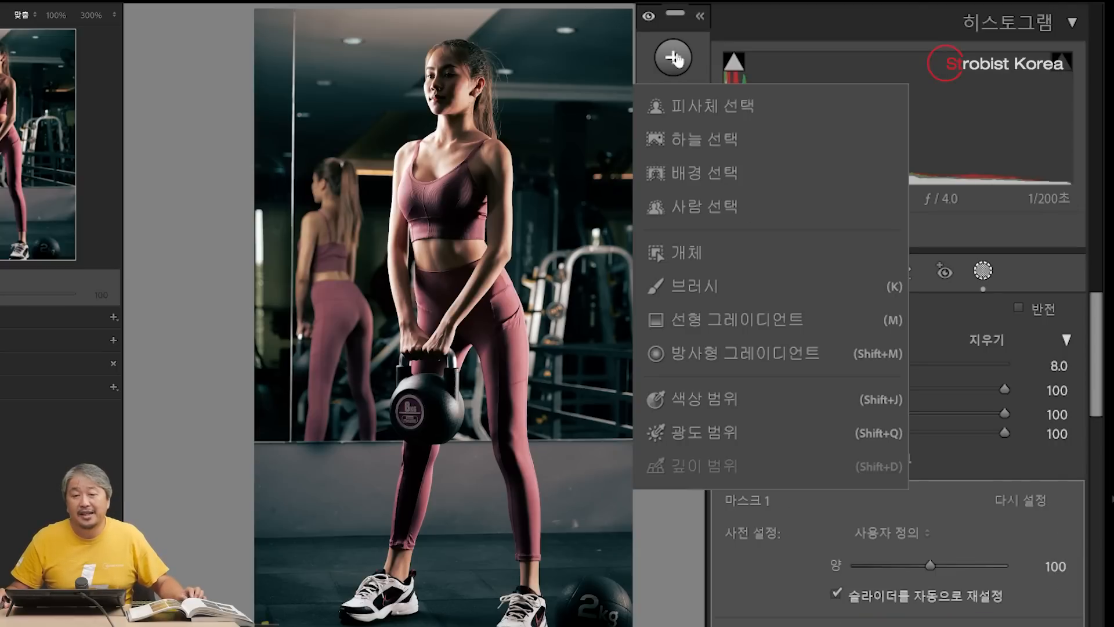
pyautogui.click(716, 318)
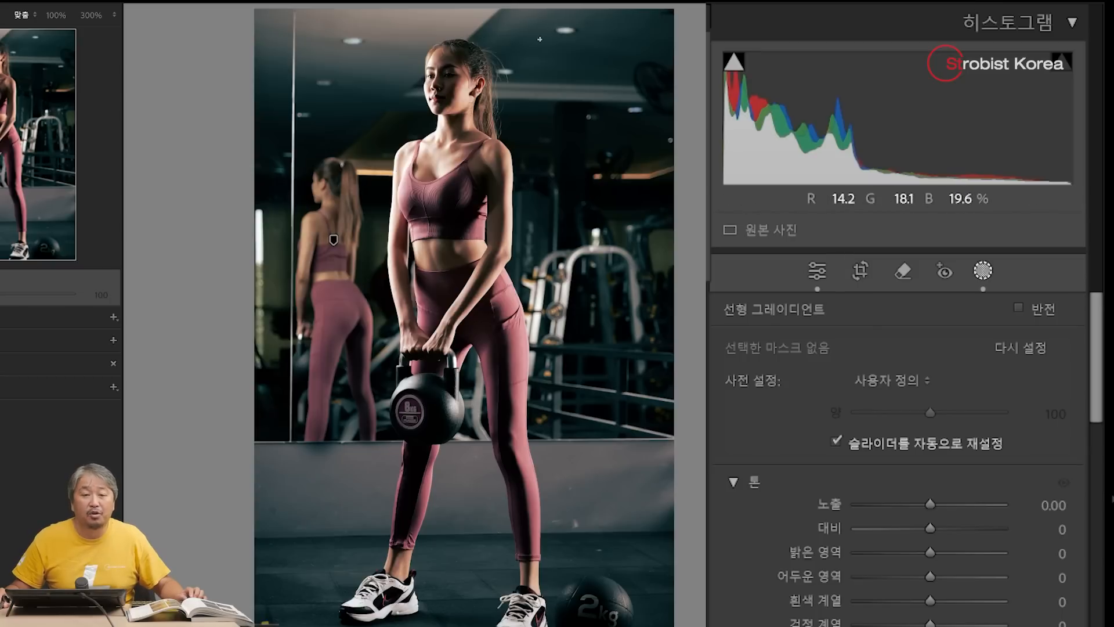
pyautogui.moveTo(533, 69); pyautogui.dragTo(527, 141)
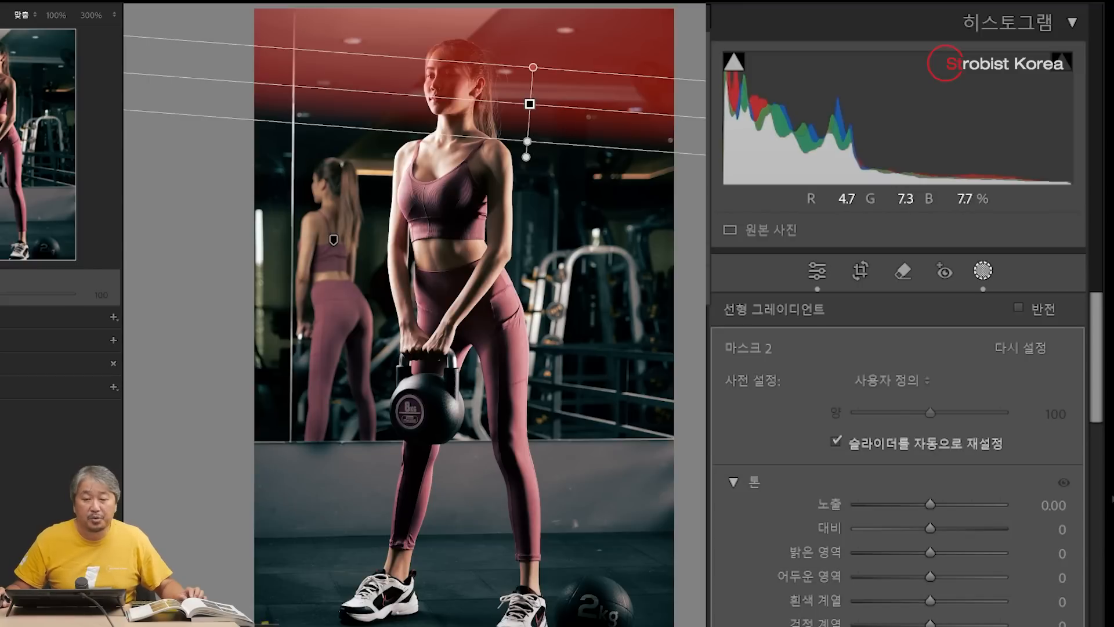
pyautogui.moveTo(929, 503); pyautogui.dragTo(888, 498)
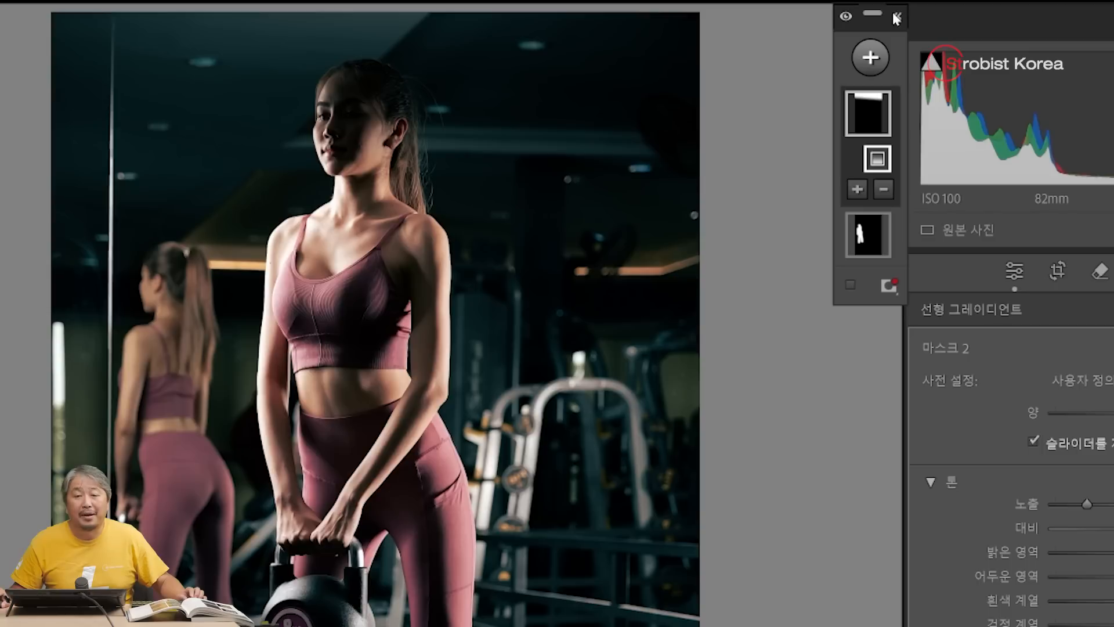
# Subtract the automatically selected subject from the top gradient mask and check the mask's coverage.
pyautogui.click(893, 18)
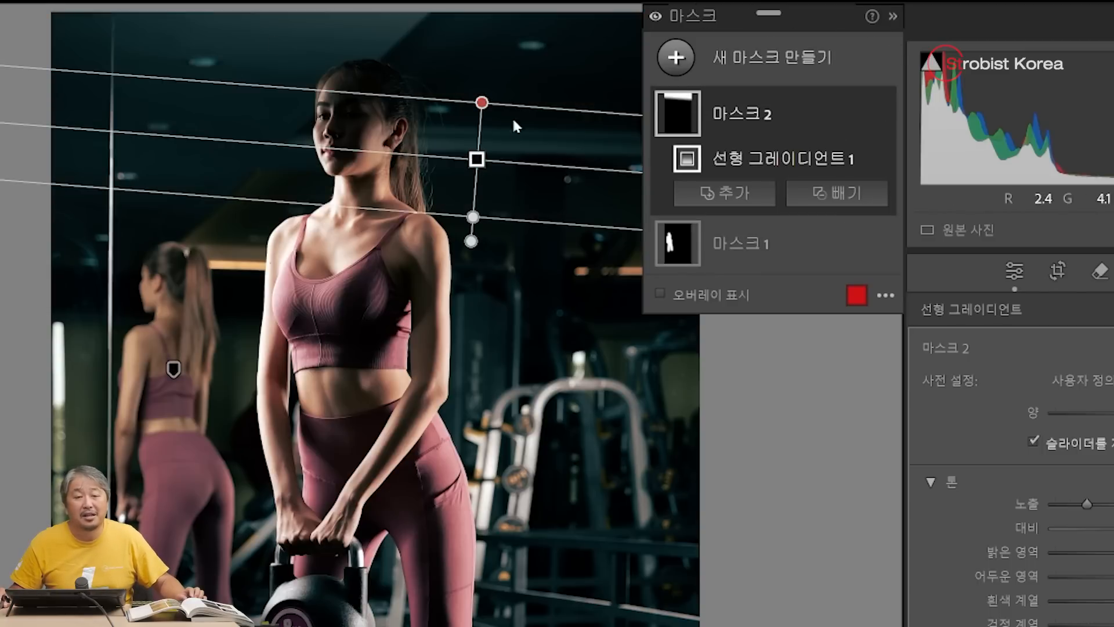
pyautogui.click(834, 190)
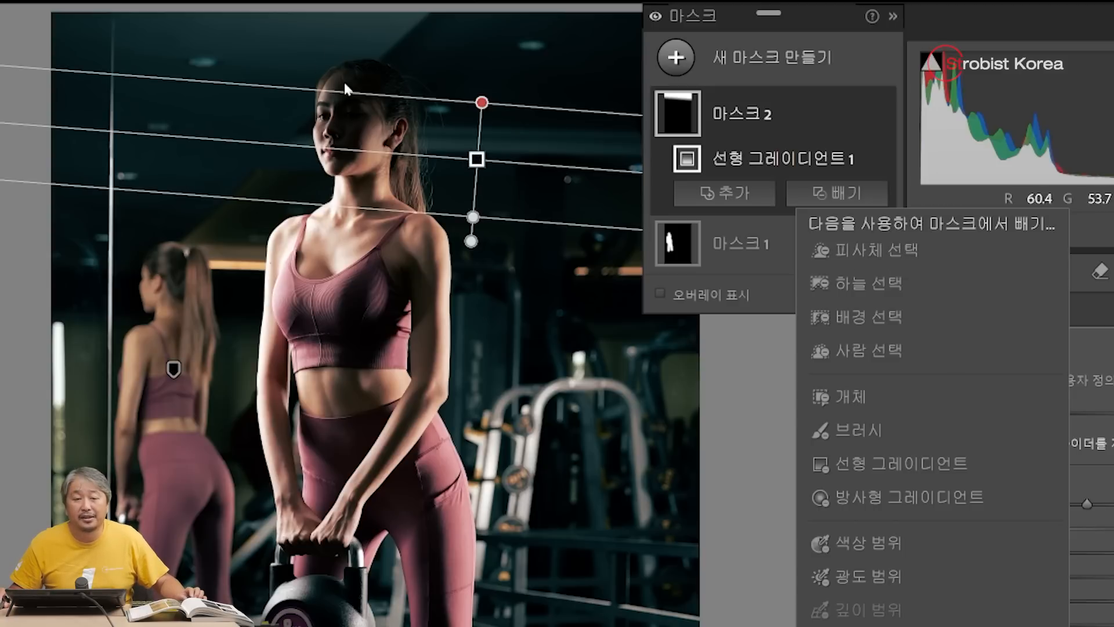
pyautogui.click(878, 250)
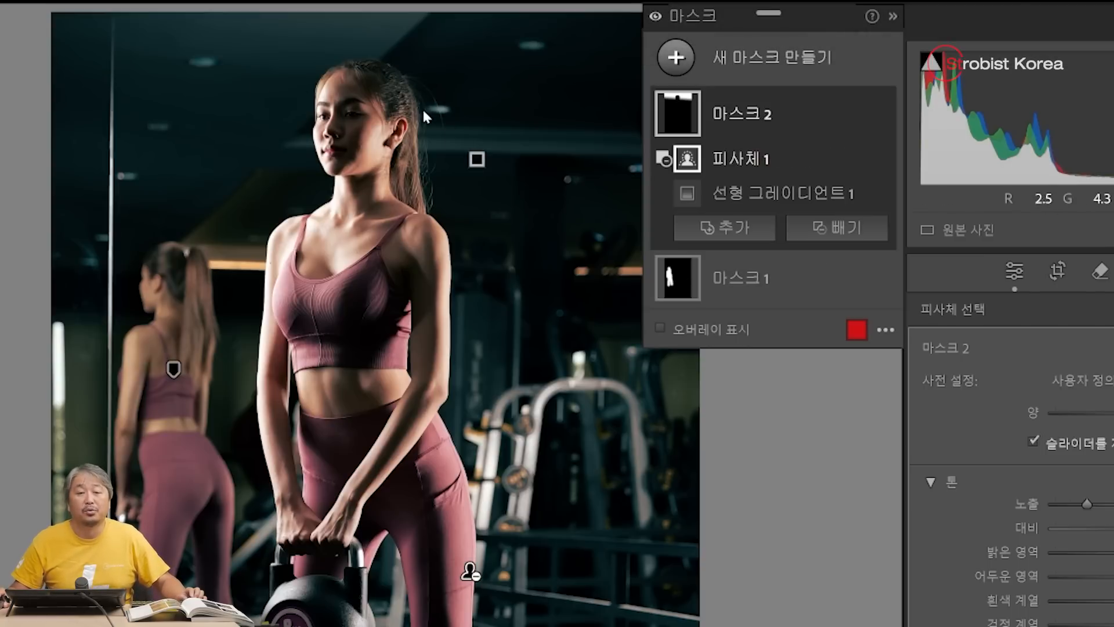
pyautogui.moveTo(678, 114)
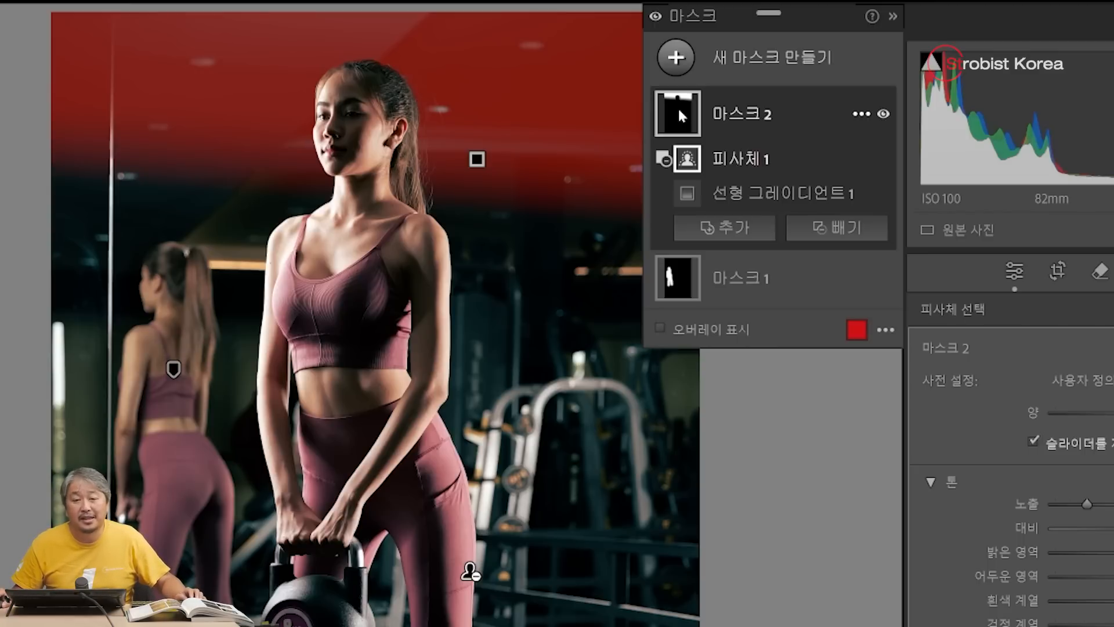
pyautogui.moveTo(690, 158)
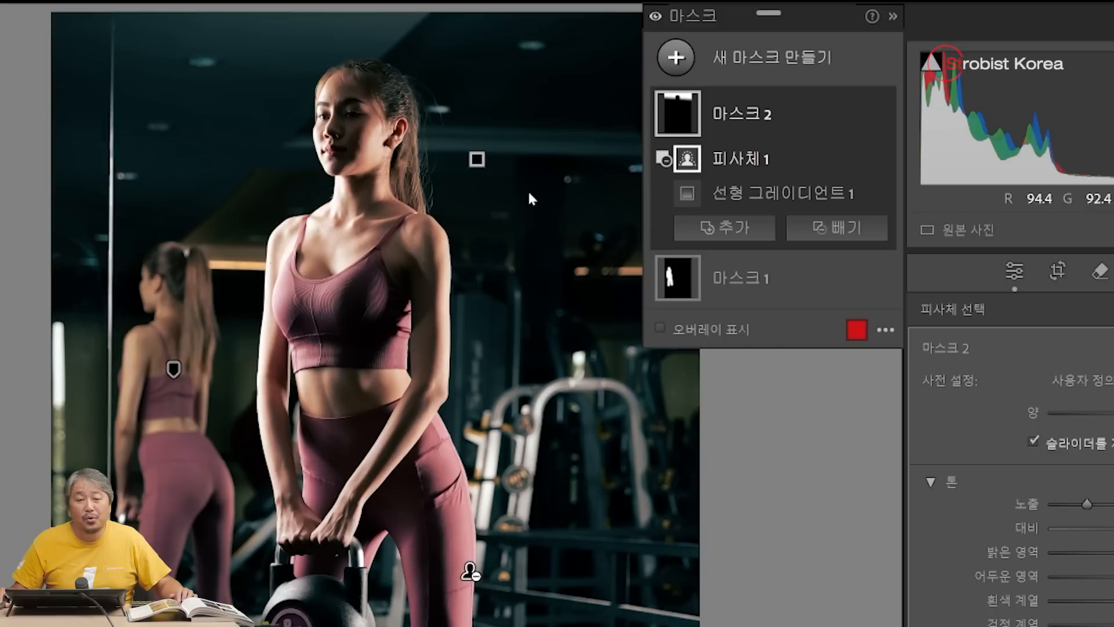
# Add a vertical-edged linear gradient mask fading from the photo's left edge inward across the mirror reflection.
pyautogui.click(676, 57)
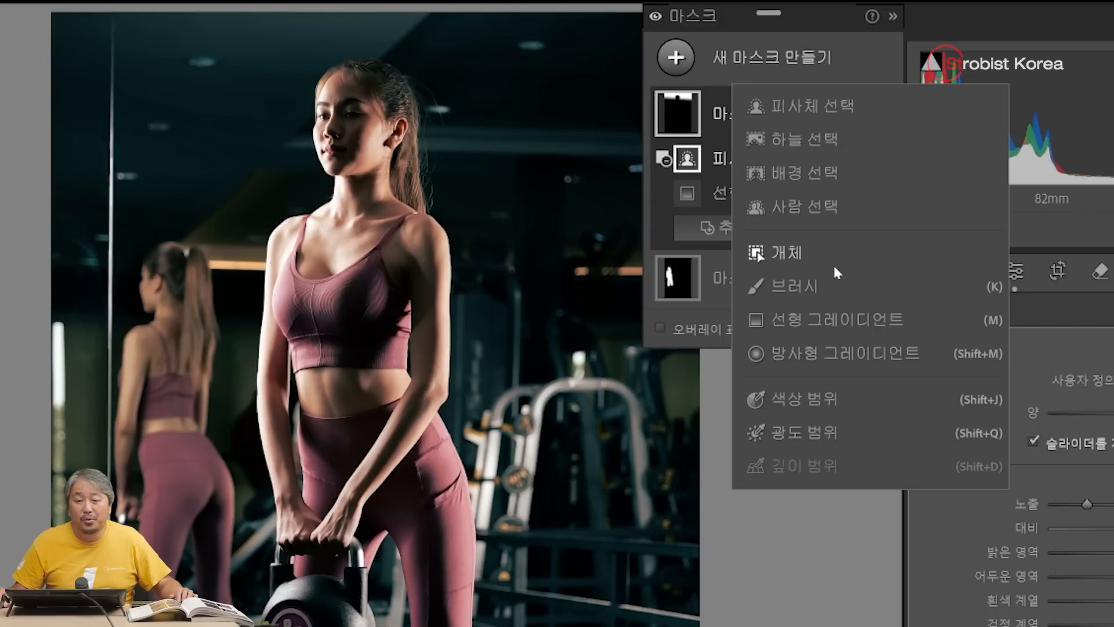
pyautogui.click(834, 316)
pyautogui.moveTo(51, 392); pyautogui.dragTo(236, 412)
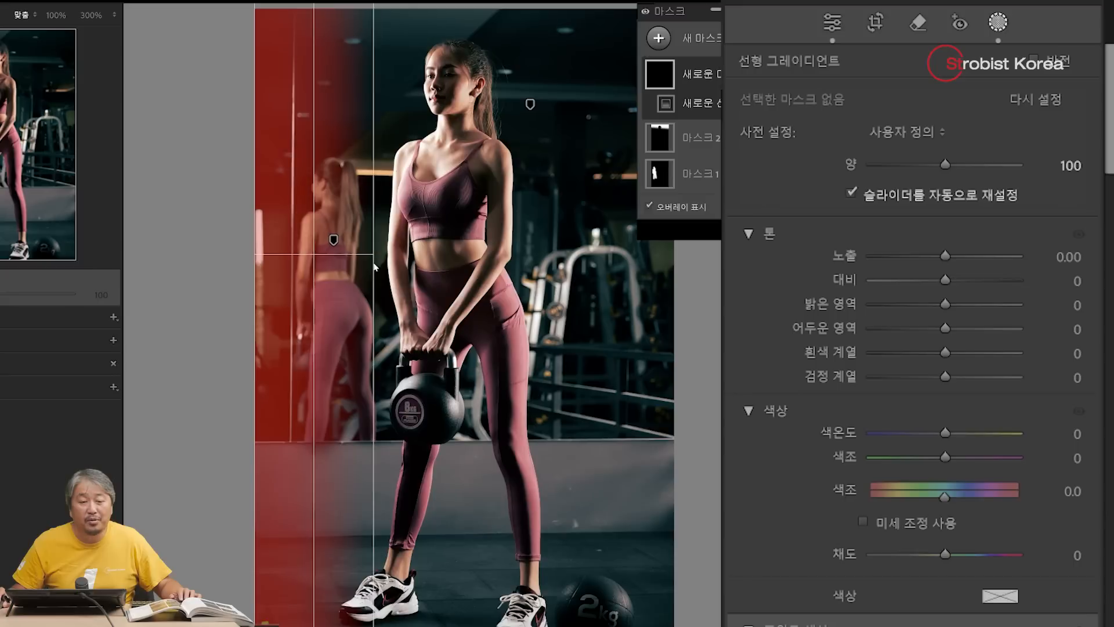
pyautogui.moveTo(373, 263); pyautogui.dragTo(375, 263)
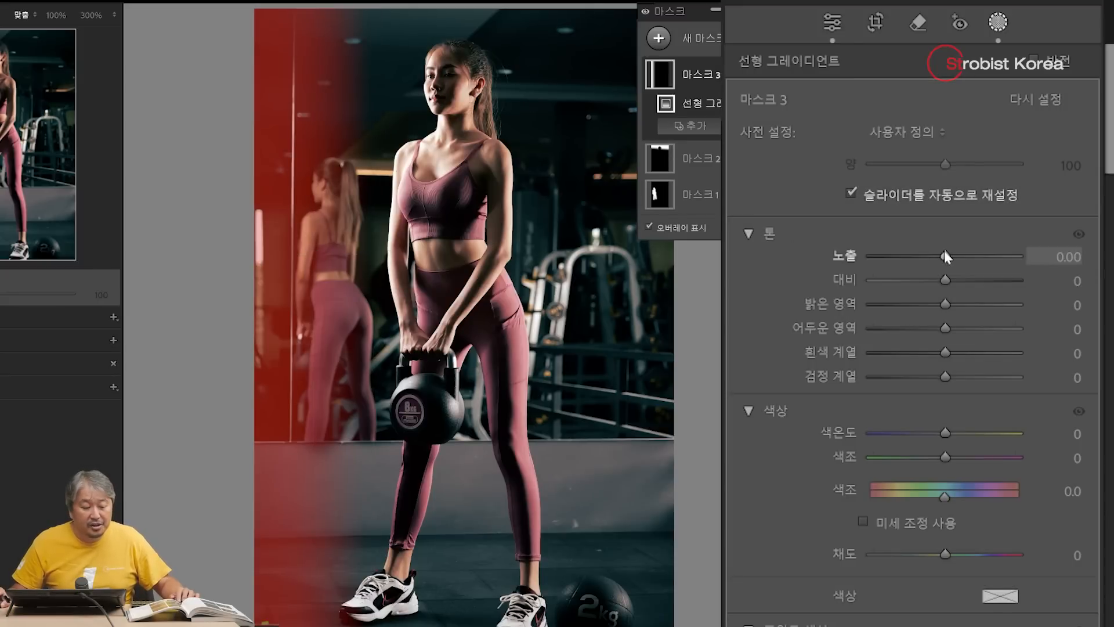
# Set the left-edge gradient mask's exposure to -0.80 and highlights to -33, then collapse the mask list.
pyautogui.moveTo(945, 251); pyautogui.dragTo(927, 250)
pyautogui.moveTo(947, 305); pyautogui.dragTo(914, 304)
pyautogui.moveTo(927, 256); pyautogui.dragTo(928, 256)
pyautogui.moveTo(915, 304); pyautogui.dragTo(920, 304)
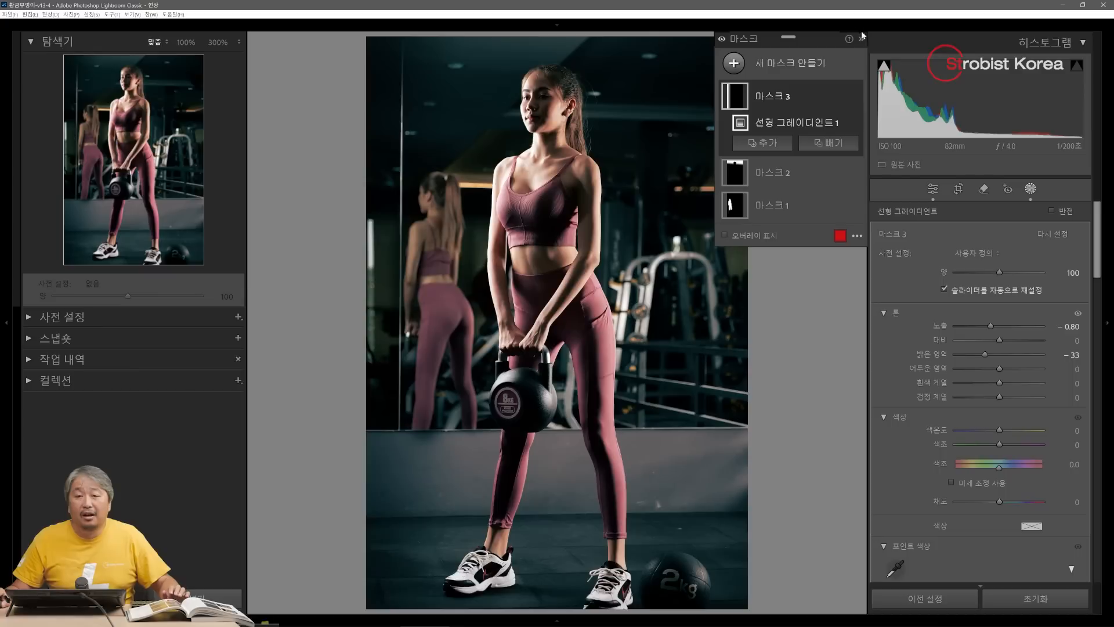
pyautogui.click(864, 38)
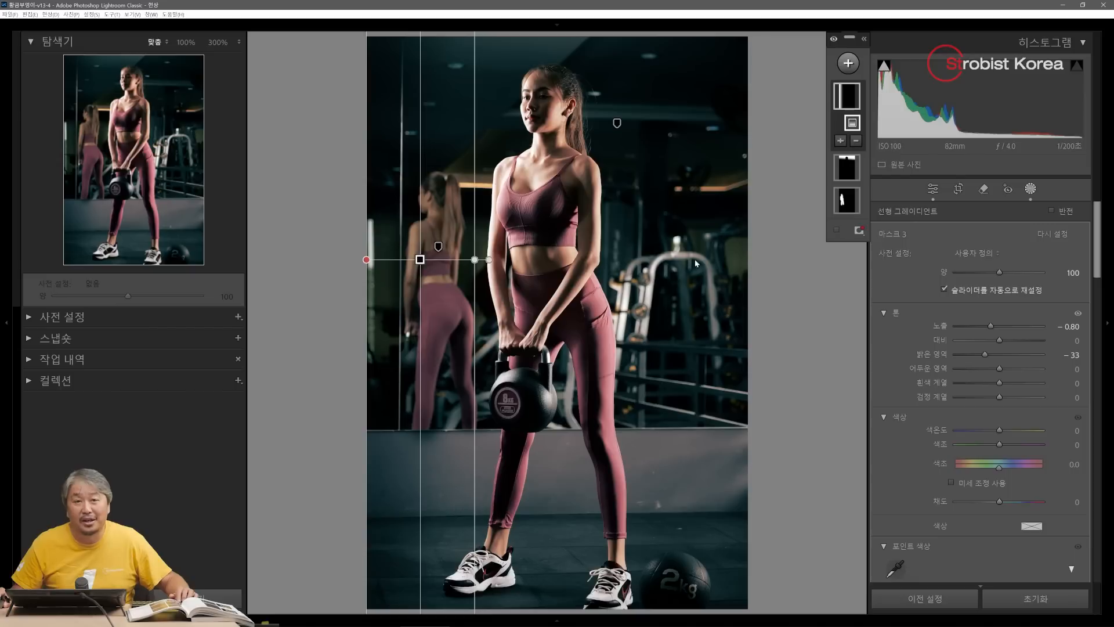
# Open the graded photo in Adobe Photoshop 2024 for further editing.
pyautogui.rightClick(511, 154)
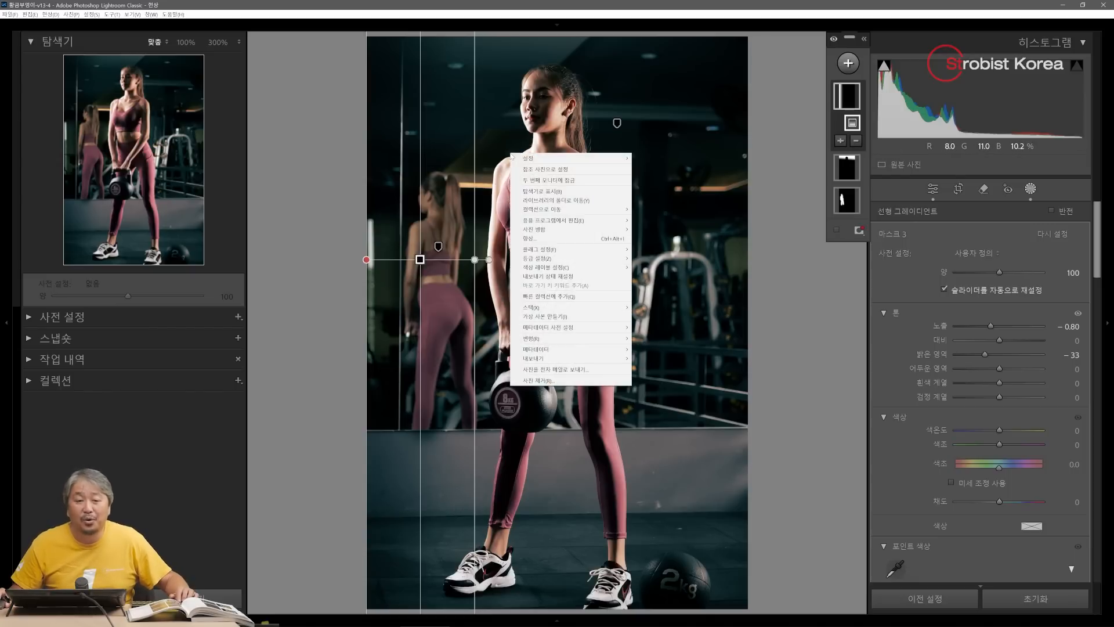
pyautogui.moveTo(576, 221)
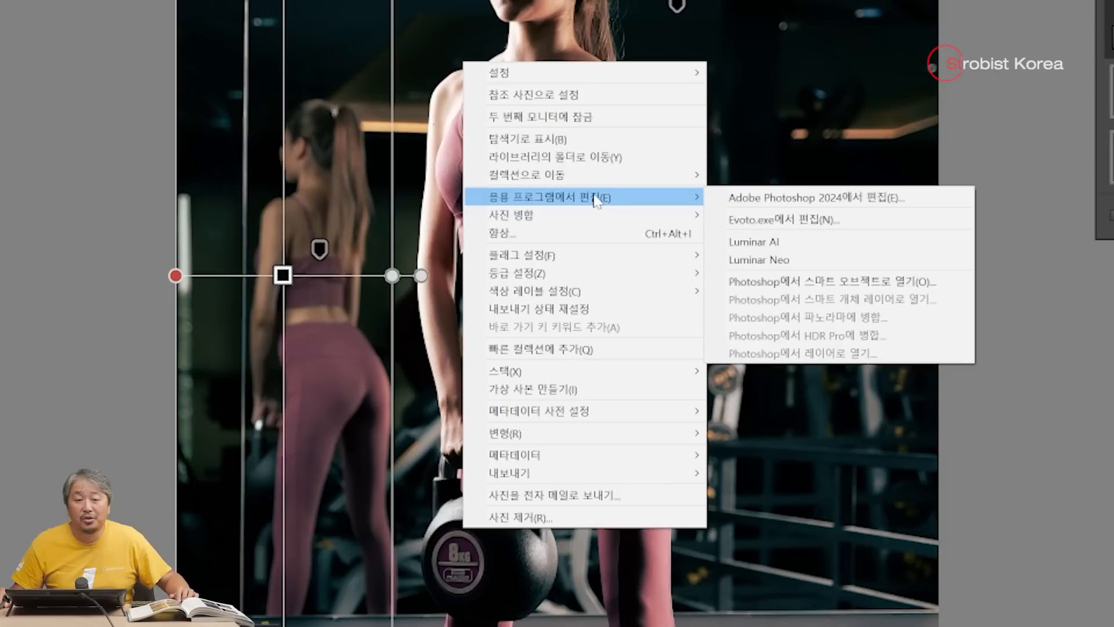
pyautogui.click(807, 199)
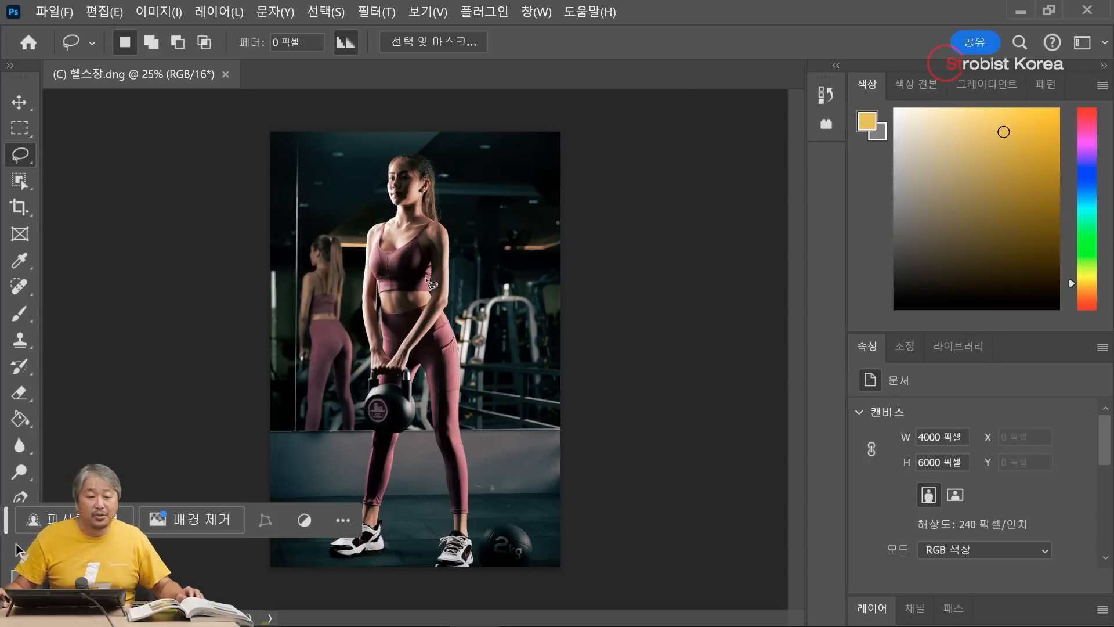
# Duplicate the photo's Background layer as a new layer above it.
pyautogui.scroll(6, 432, 284)
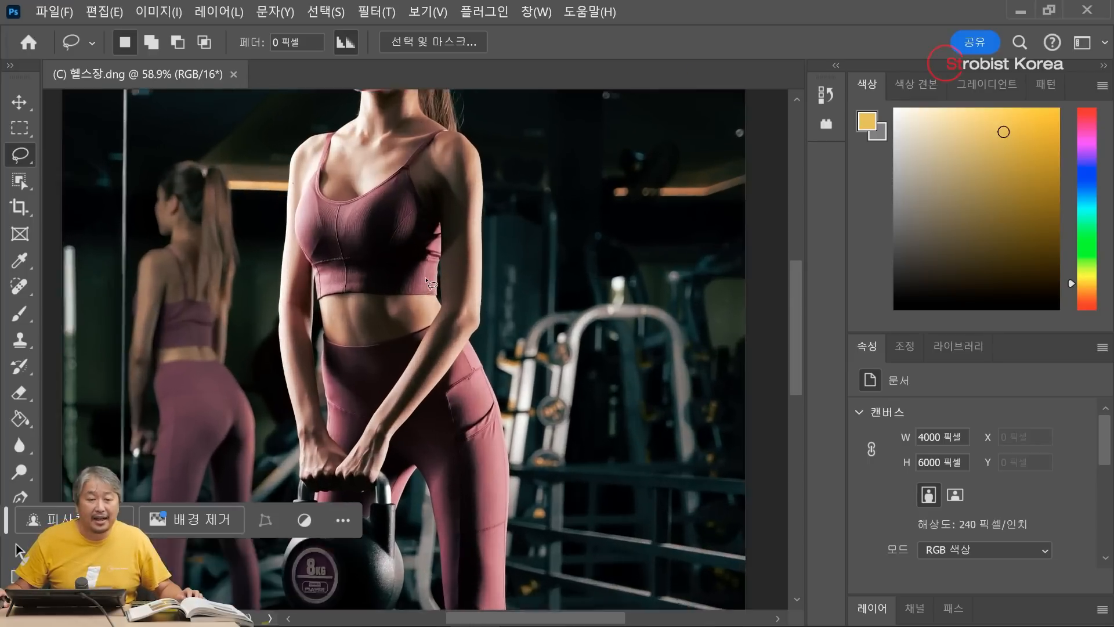
pyautogui.scroll(-6, 432, 285)
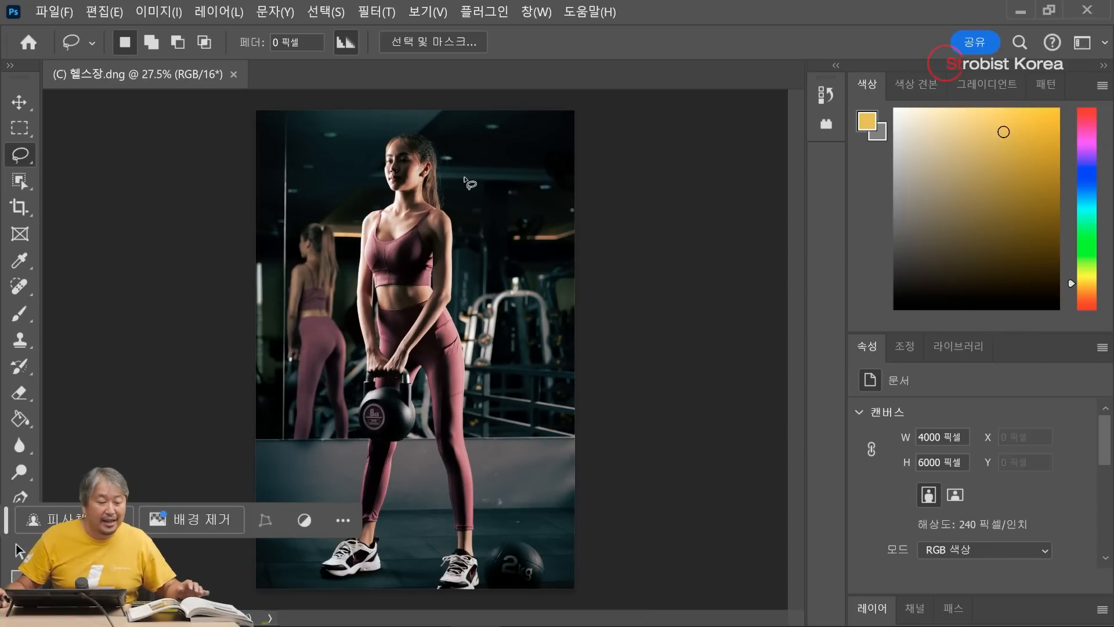
pyautogui.click(872, 608)
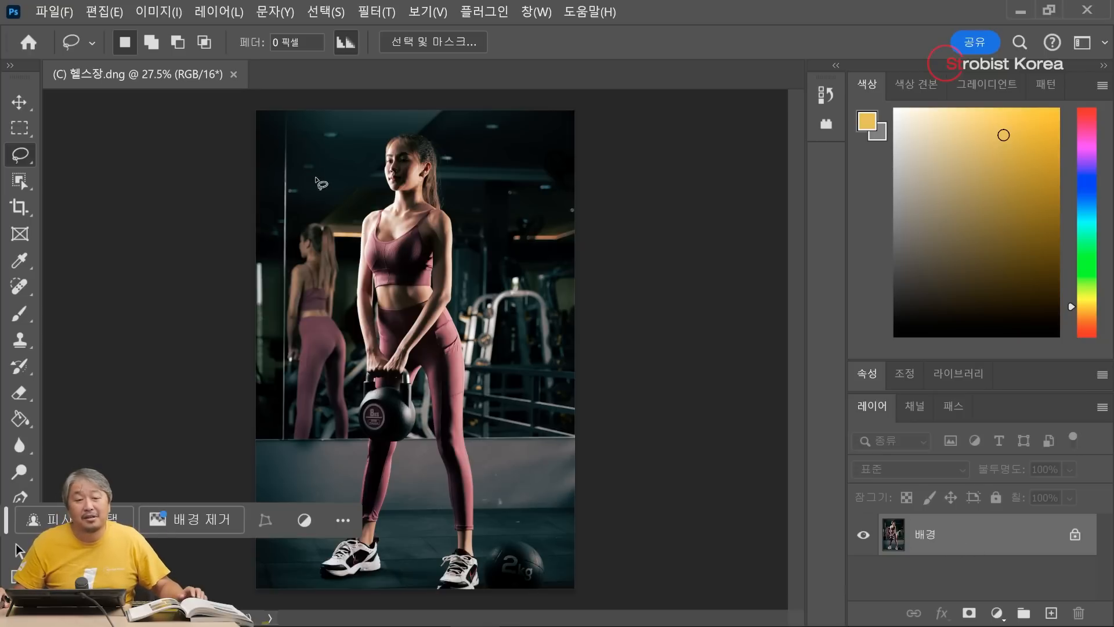
pyautogui.moveTo(957, 535); pyautogui.dragTo(1051, 613)
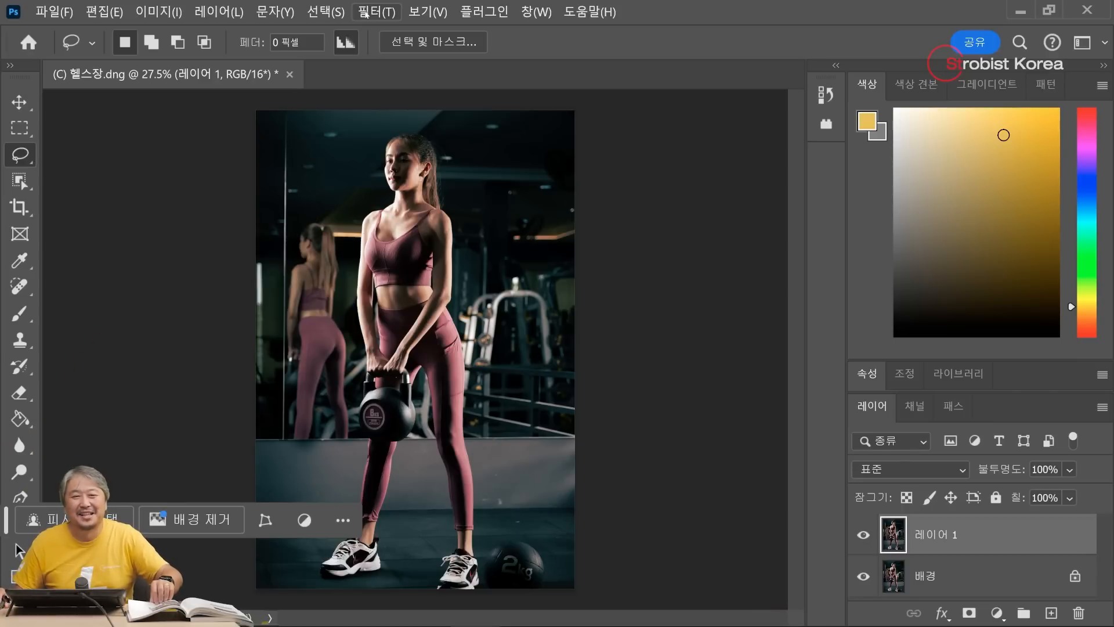
# Open the Liquify filter on the duplicated layer.
pyautogui.click(366, 13)
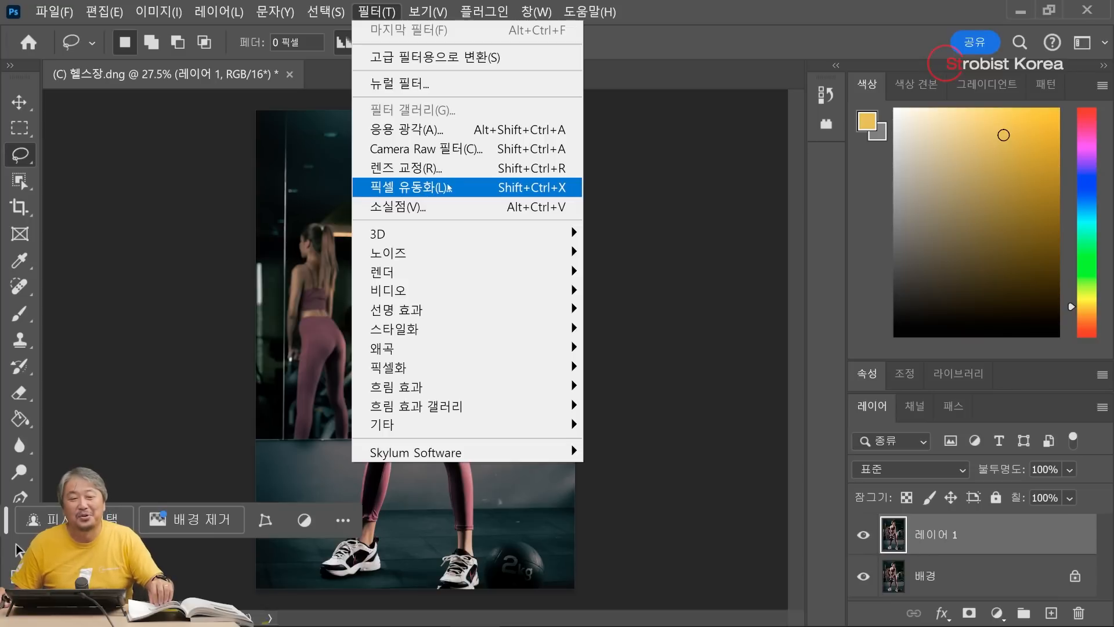
pyautogui.click(449, 187)
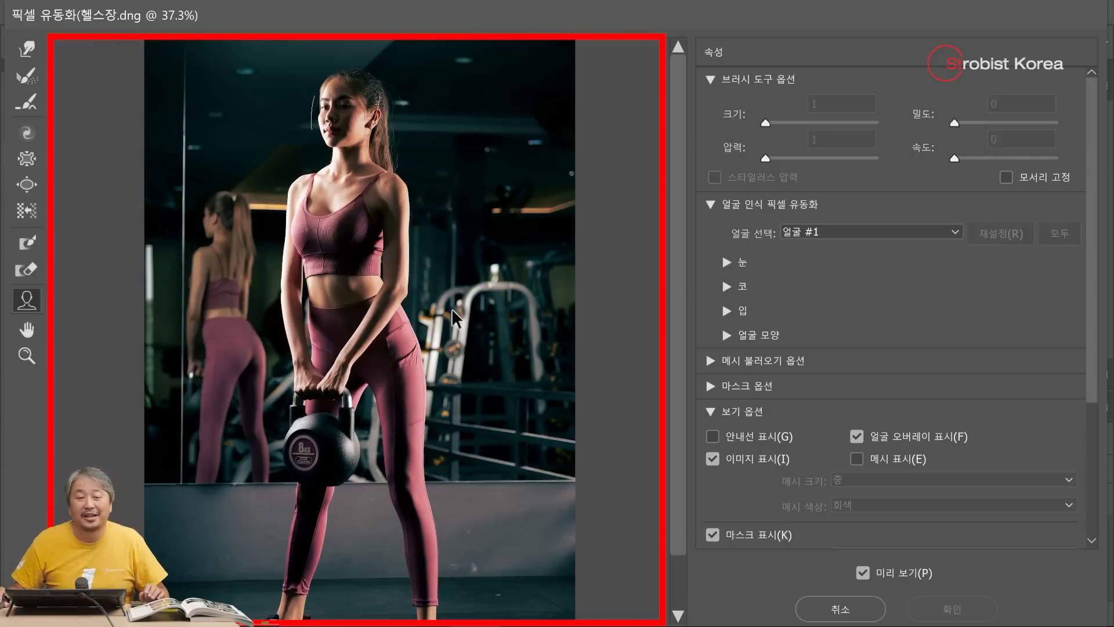
# Inspect the woman's figure up close and at full view in the Liquify preview.
pyautogui.moveTo(409, 292); pyautogui.dragTo(446, 479)
pyautogui.moveTo(448, 232); pyautogui.dragTo(452, 256)
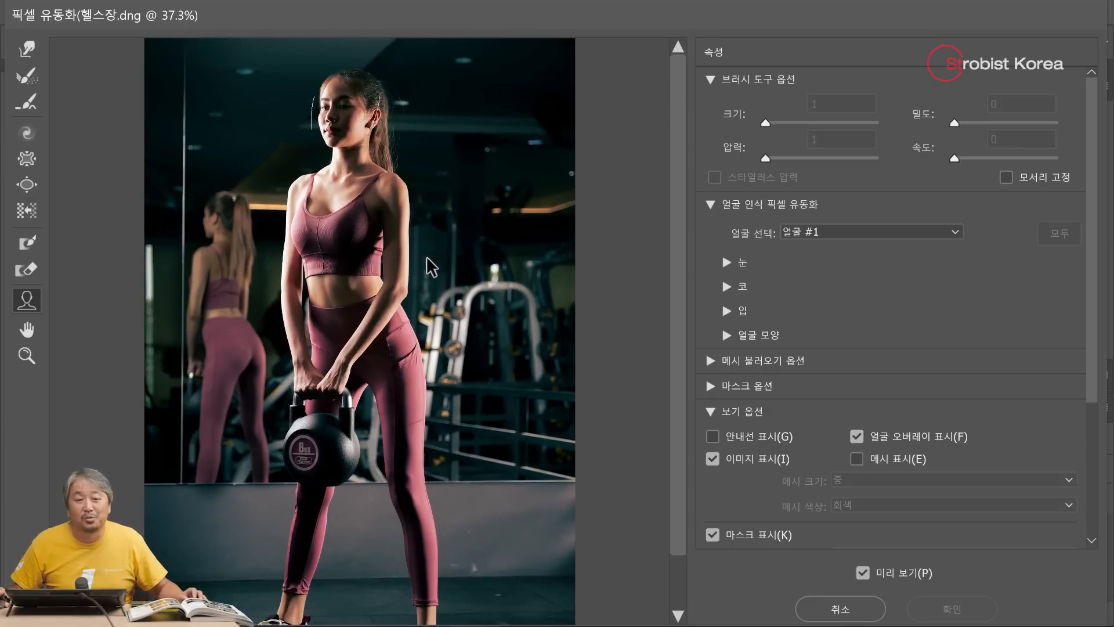
pyautogui.scroll(6, 427, 256)
pyautogui.scroll(-6, 427, 257)
pyautogui.scroll(1, 431, 247)
pyautogui.scroll(-1, 431, 247)
pyautogui.scroll(2, 432, 247)
pyautogui.scroll(-1, 432, 246)
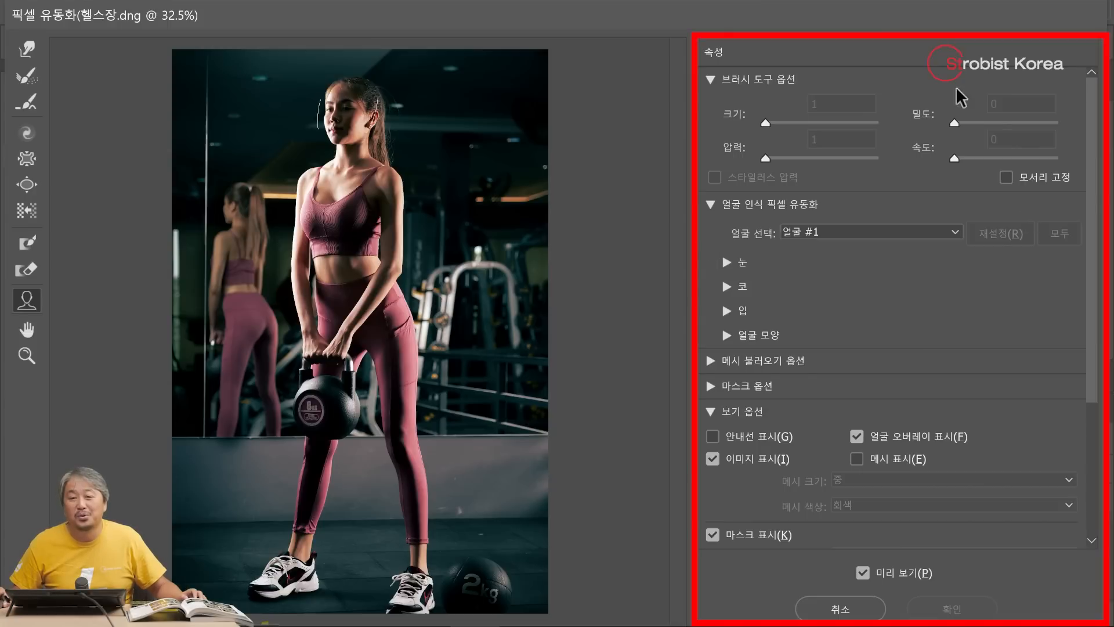
# Look through the Liquify properties and expand the Face-Aware eye settings for Face #1.
pyautogui.scroll(-5, 997, 264)
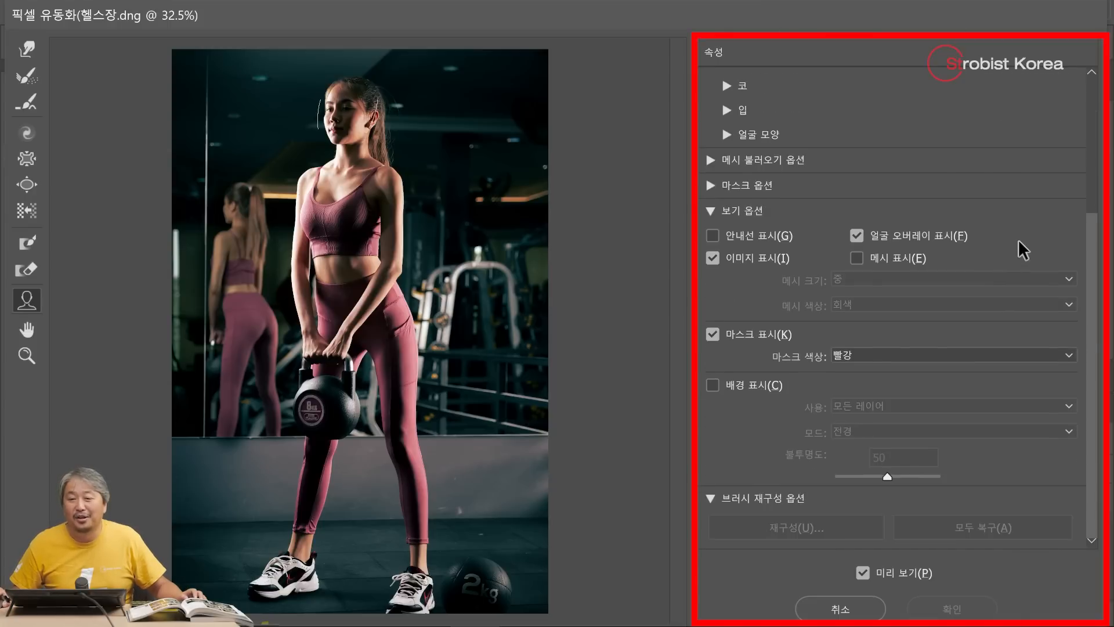
pyautogui.scroll(5, 1021, 247)
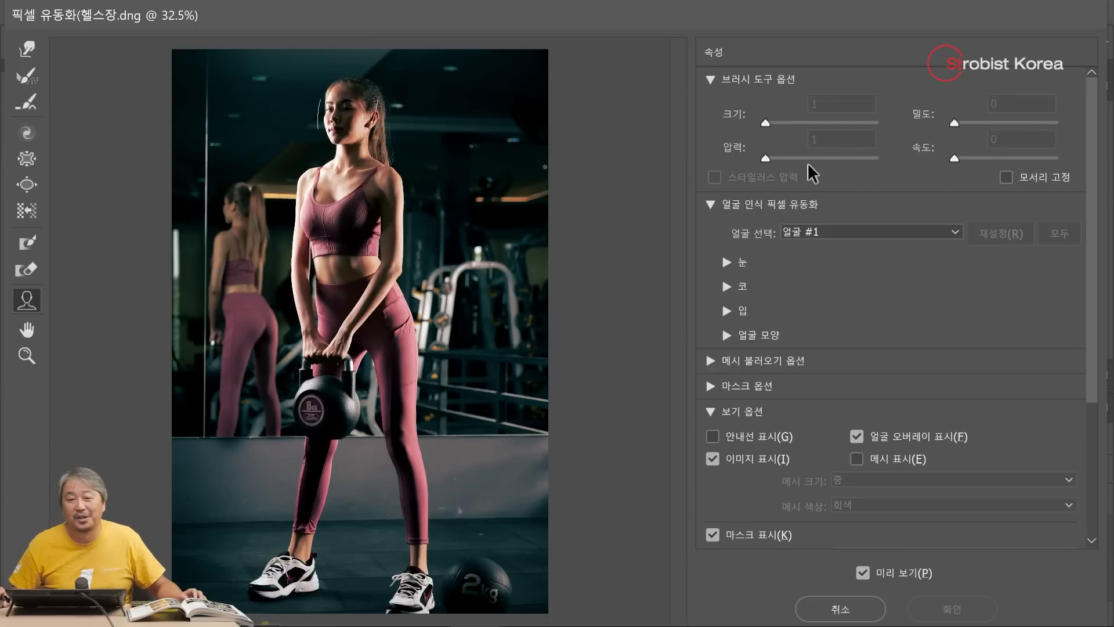
pyautogui.click(727, 263)
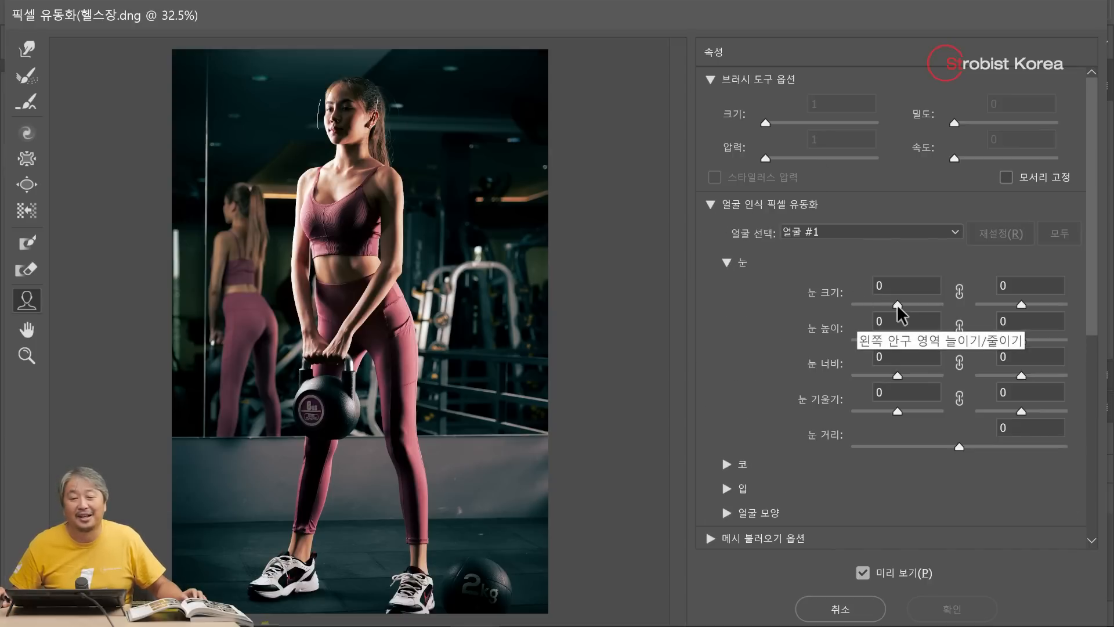
# Try a left eye size of -15 on Face #1 and undo the change.
pyautogui.moveTo(897, 304); pyautogui.dragTo(886, 304)
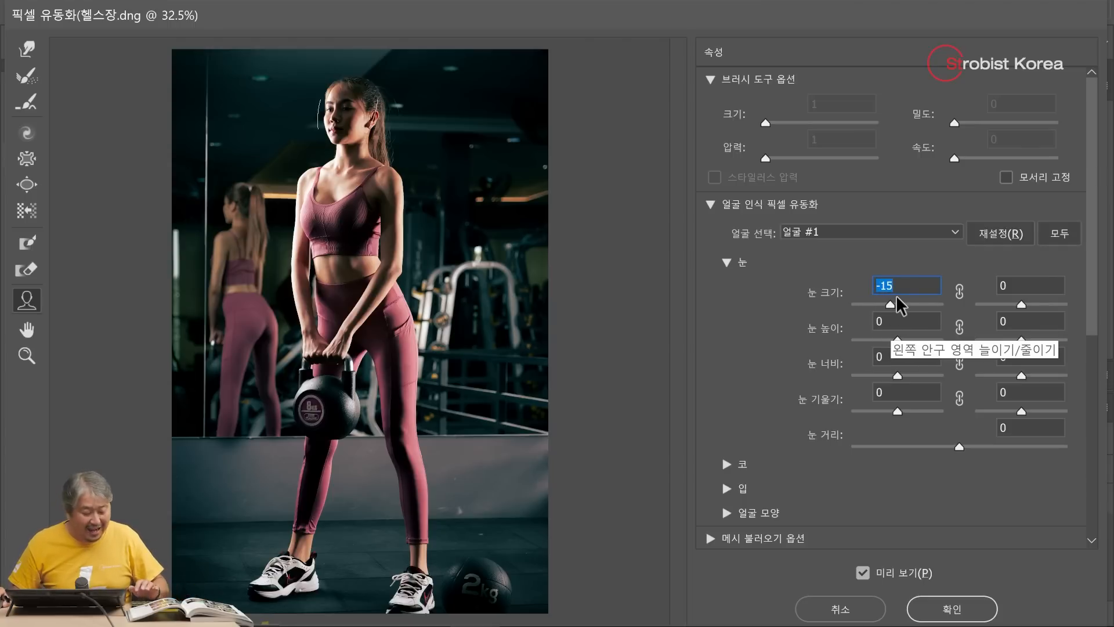
pyautogui.hotkey('ctrl', 'z')
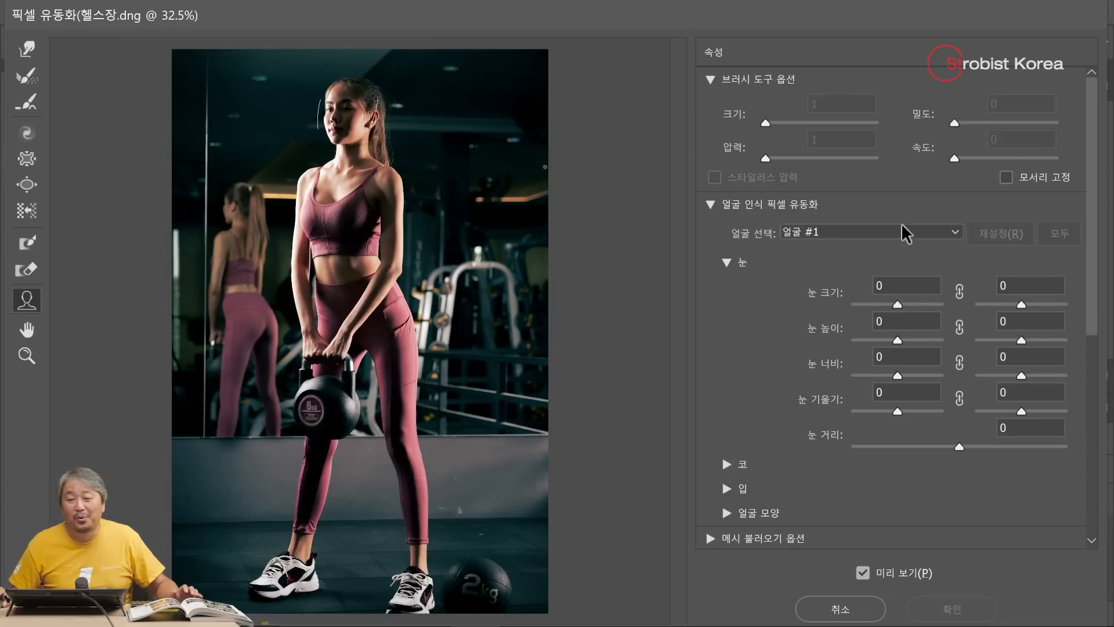
# Look through the mesh loading, mask, view and brush reconstruct options, leaving only the brush tool options expanded.
pyautogui.click(713, 203)
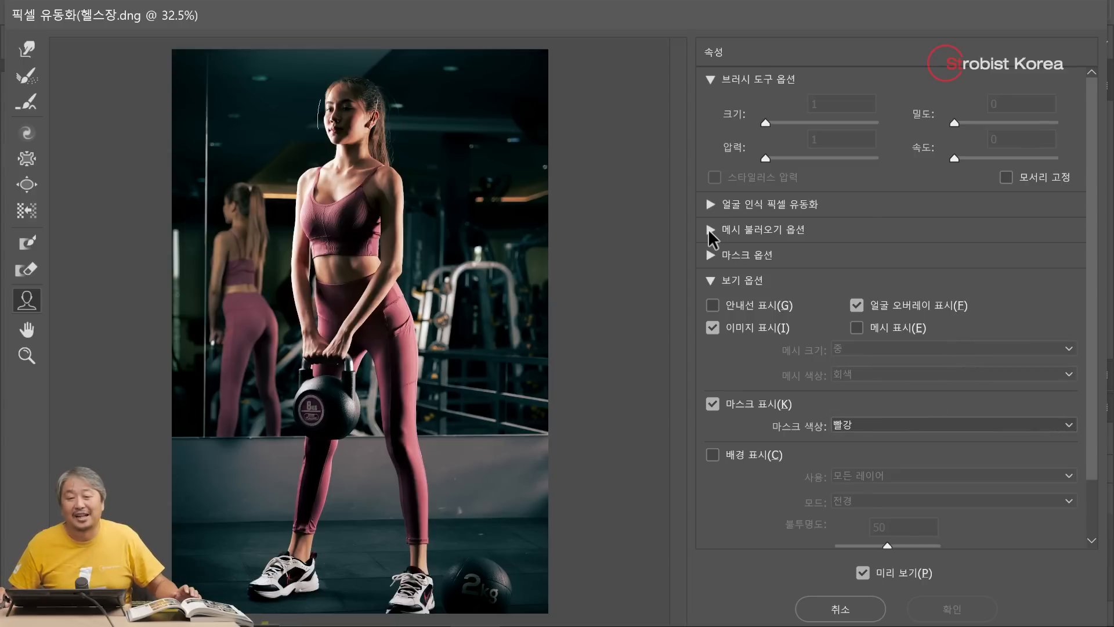
pyautogui.click(710, 229)
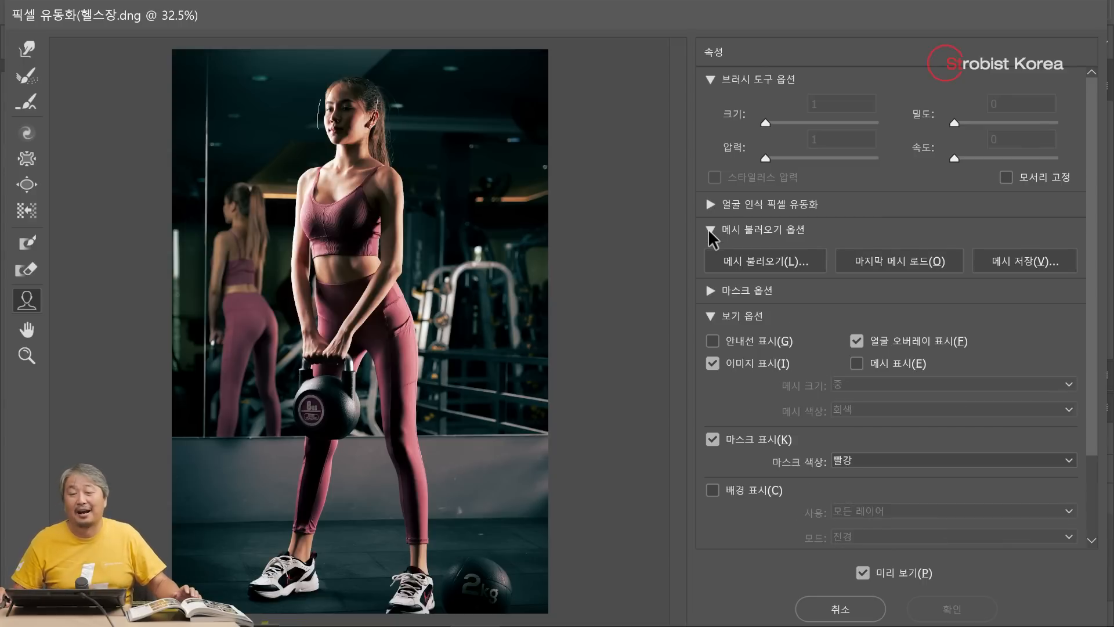
pyautogui.click(710, 229)
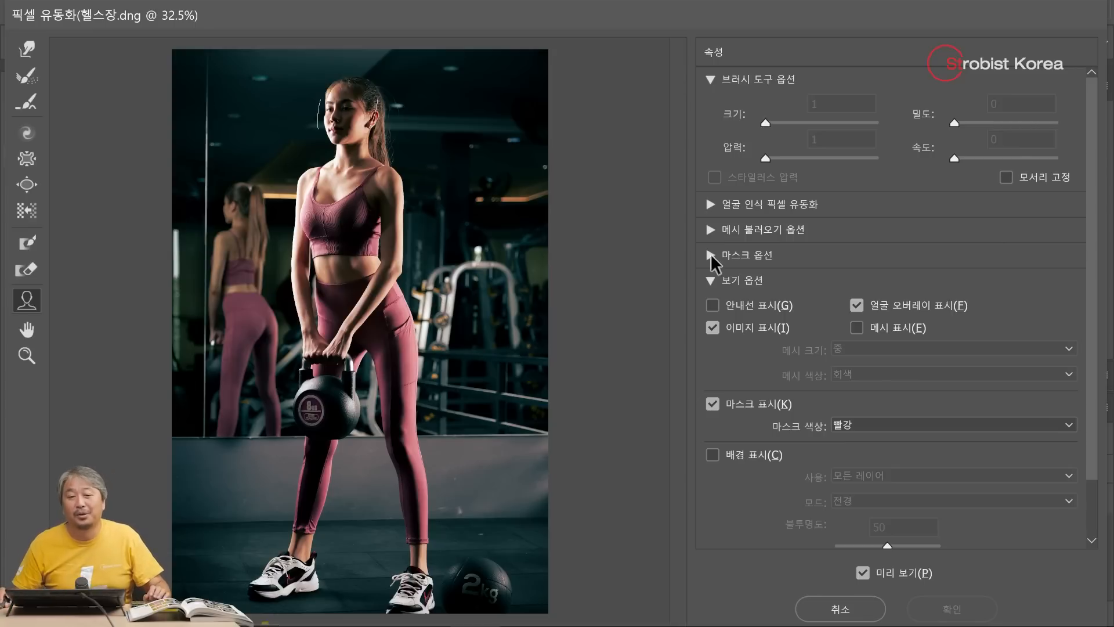
pyautogui.click(710, 255)
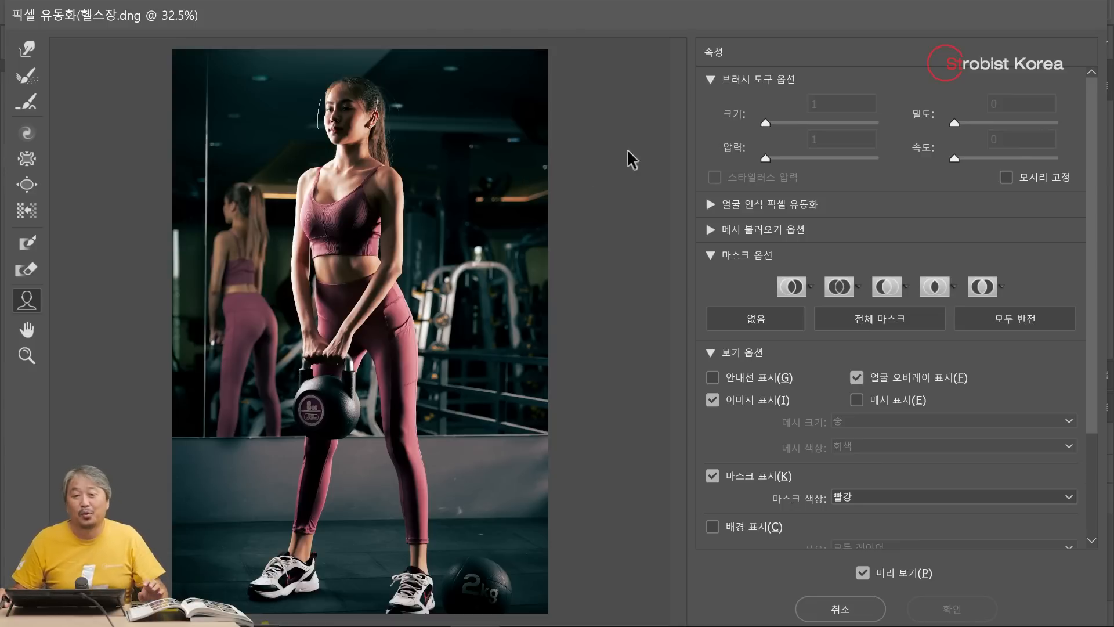
pyautogui.click(711, 255)
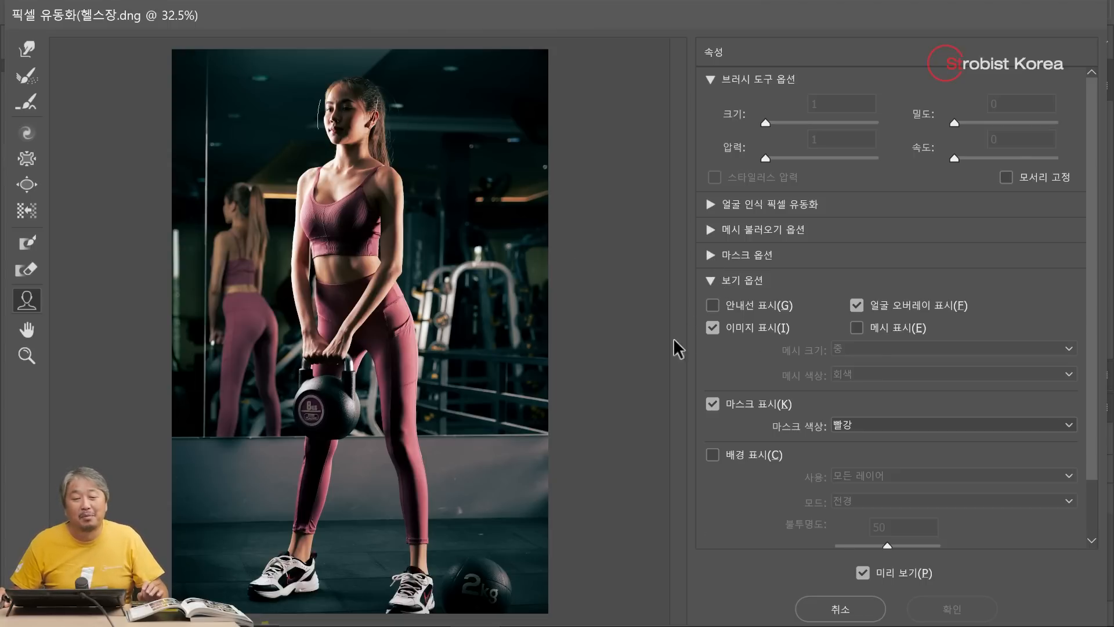
pyautogui.click(711, 280)
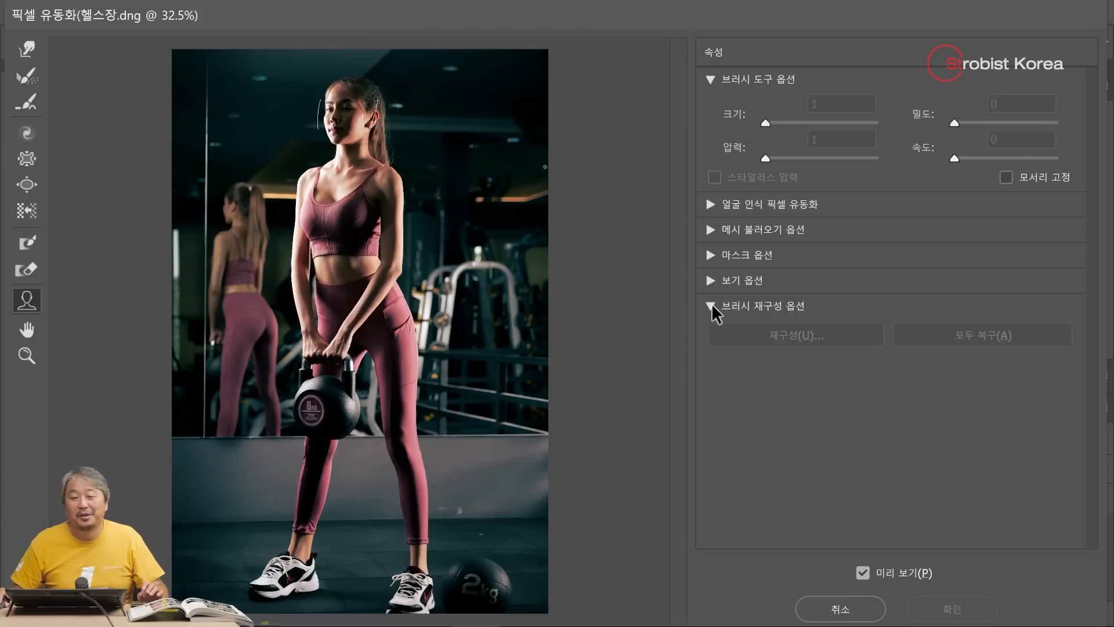
pyautogui.click(711, 307)
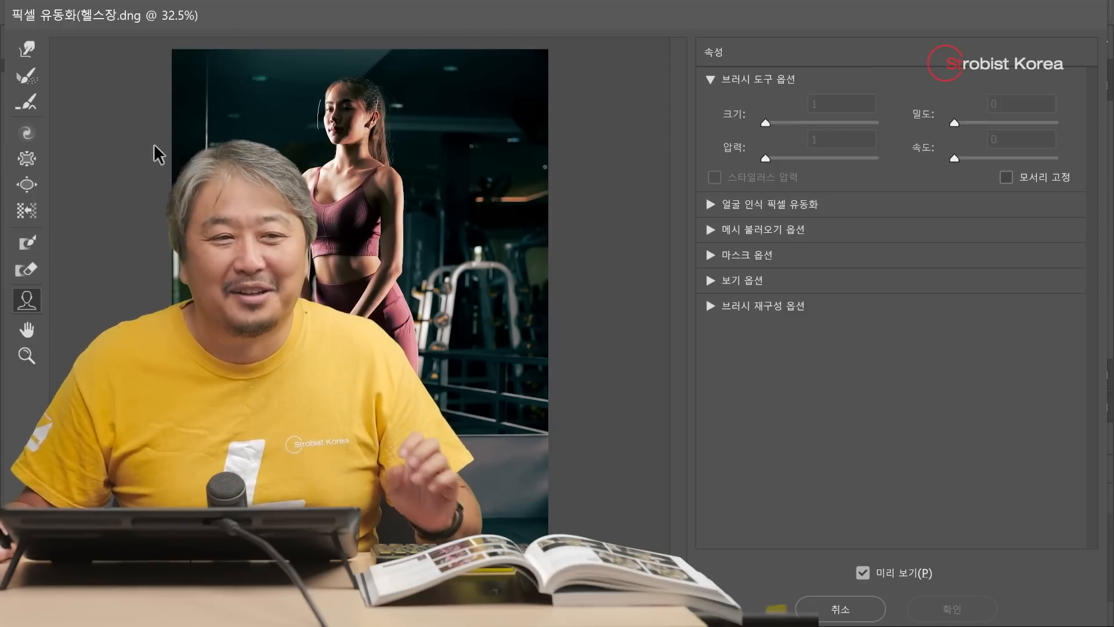
# Select the Forward Warp tool for reshaping the woman's upper body.
pyautogui.scroll(3, 415, 148)
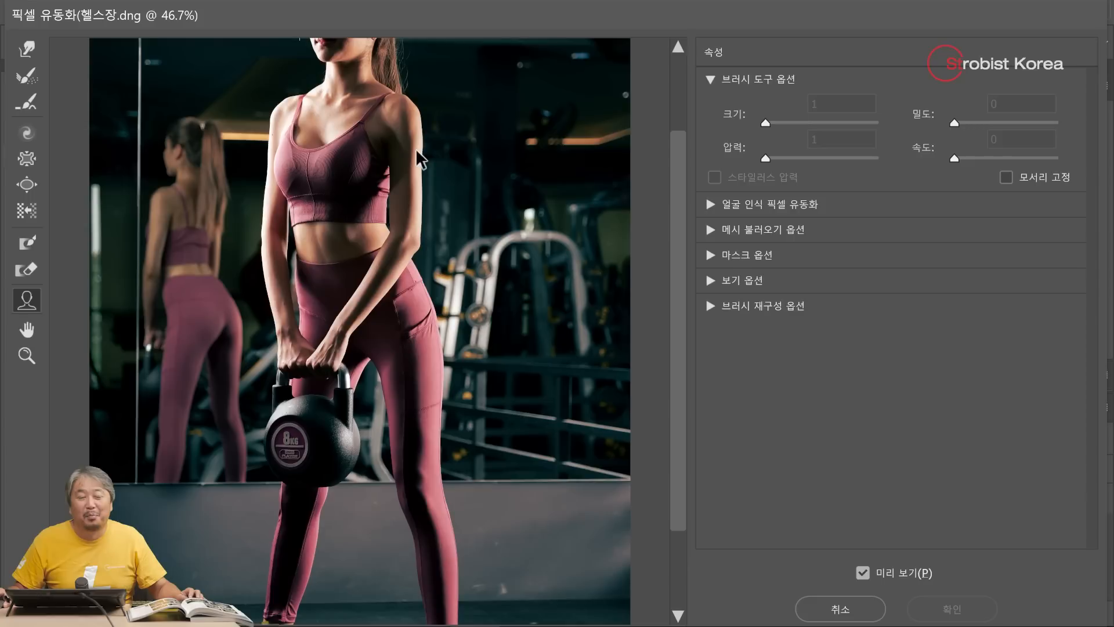
pyautogui.scroll(1, 415, 148)
pyautogui.moveTo(406, 91); pyautogui.dragTo(402, 279)
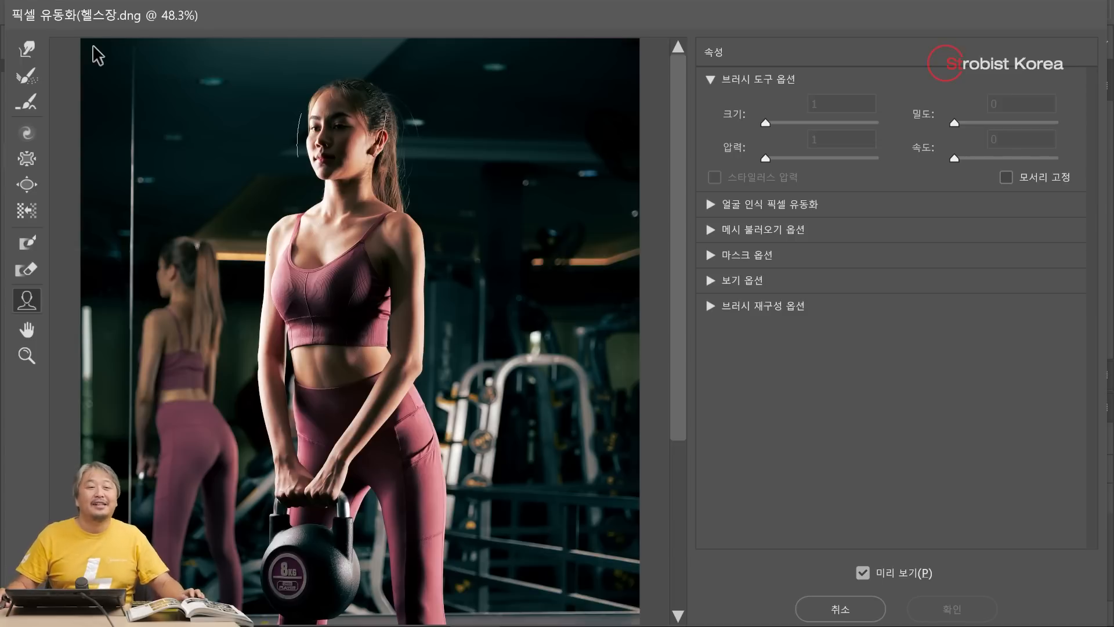
pyautogui.click(34, 47)
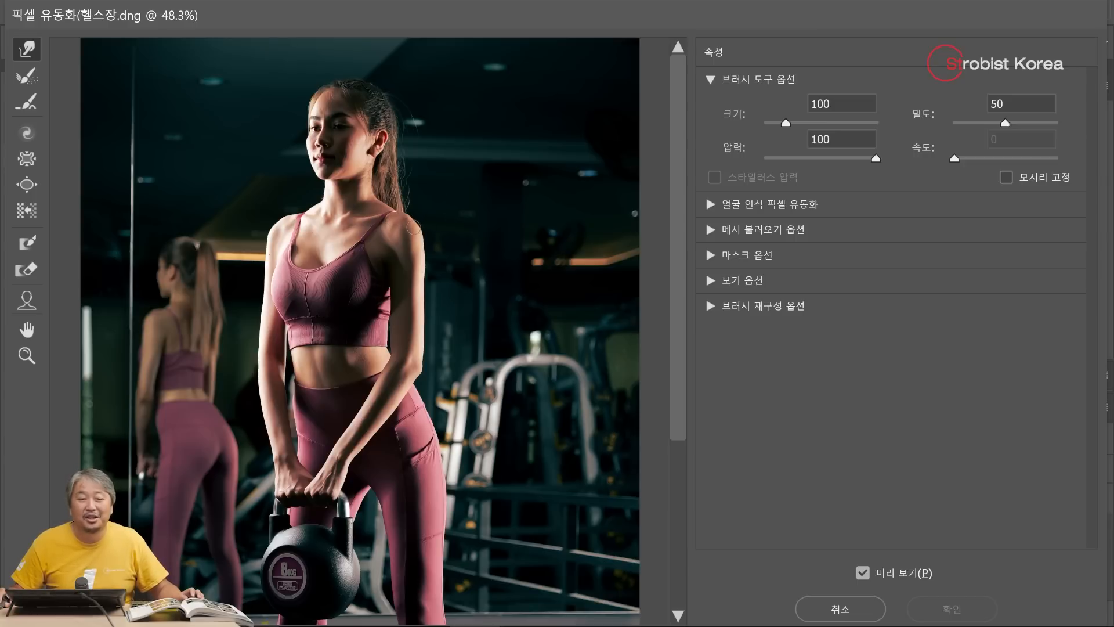
# Test a push with the size 100 warp brush on the ponytail-side shoulder and undo it.
pyautogui.click(449, 197)
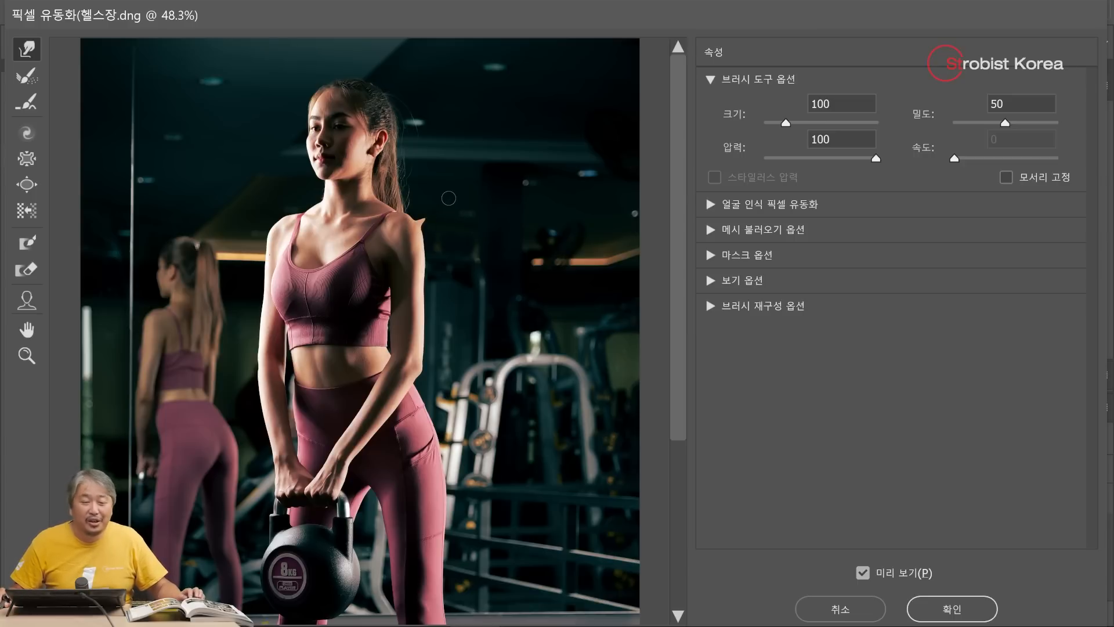
pyautogui.hotkey('ctrl', 'z')
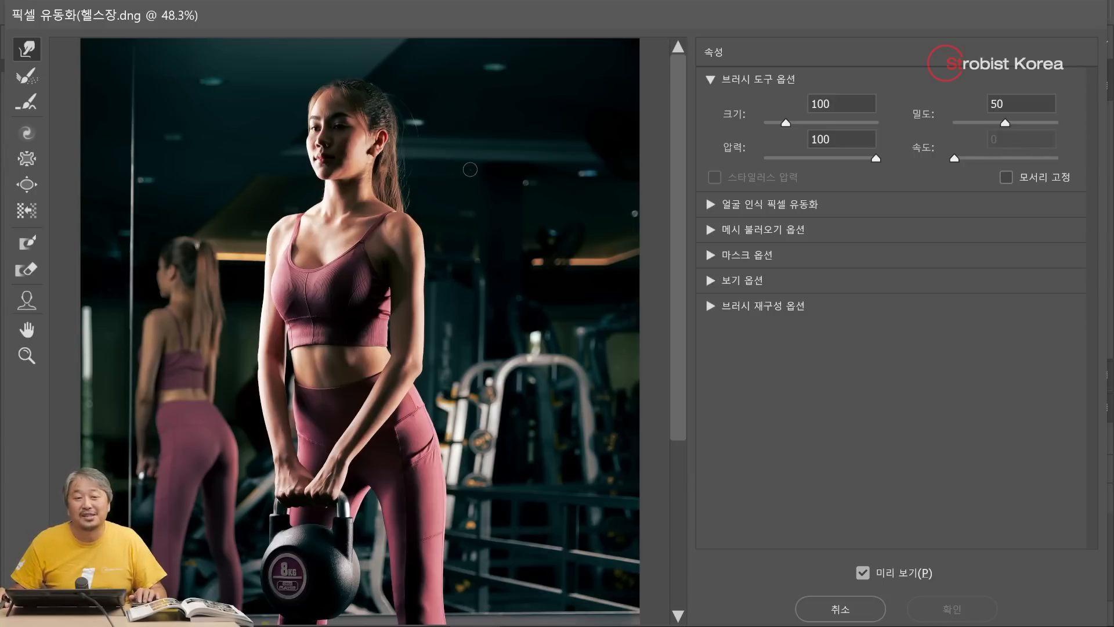
# Enlarge the warp brush to size 600 and push the ponytail-side shoulder and upper arm outward for a more muscular outline.
pyautogui.press(']')
pyautogui.press(']')
pyautogui.press(']')
pyautogui.press(']')
pyautogui.press(']')
pyautogui.press(']')
pyautogui.press(']')
pyautogui.press(']')
pyautogui.press(']')
pyautogui.press(']')
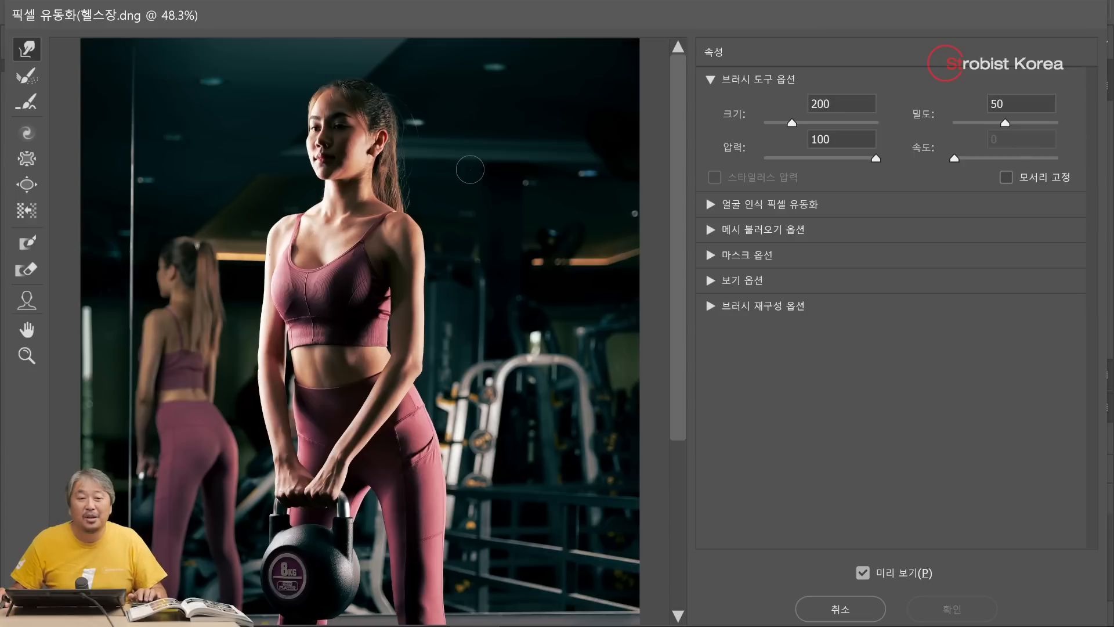
pyautogui.press(']')
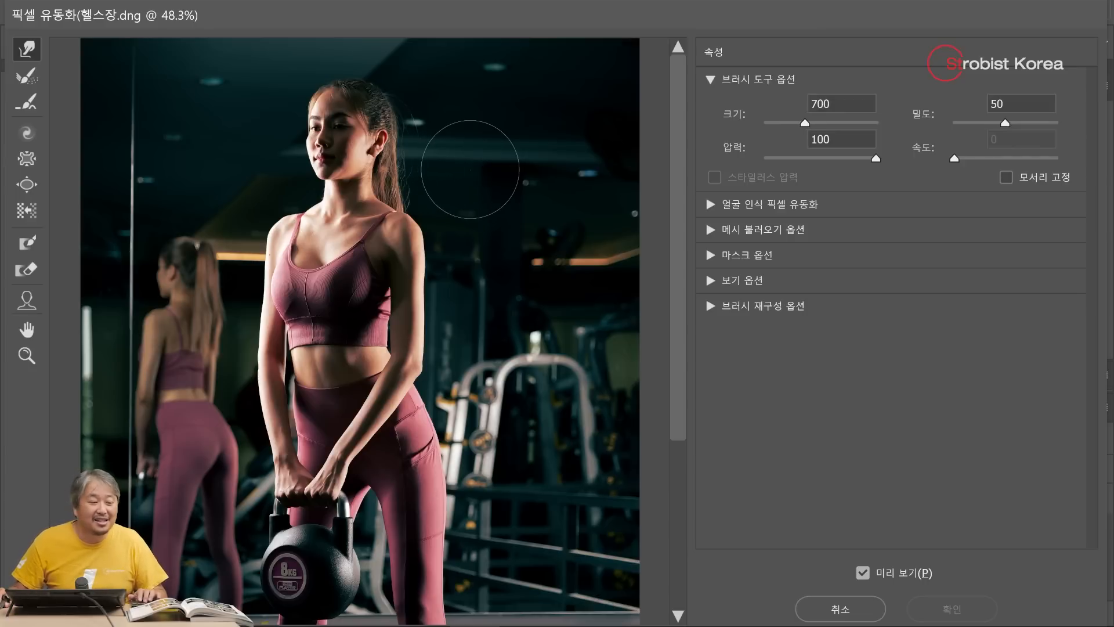
pyautogui.press('[')
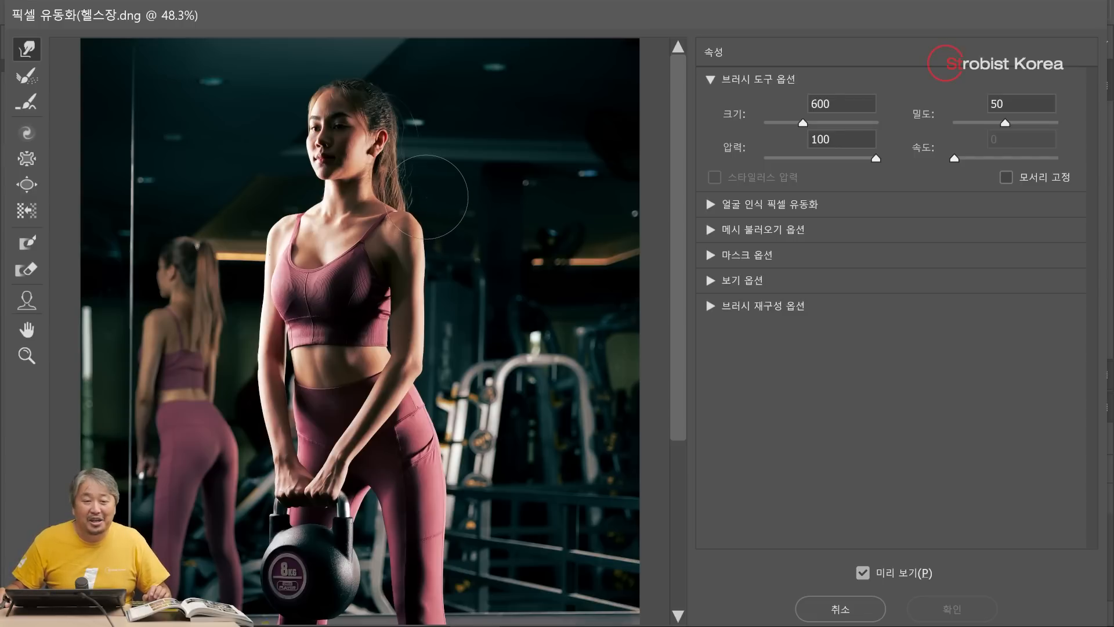
pyautogui.moveTo(425, 196); pyautogui.dragTo(425, 220)
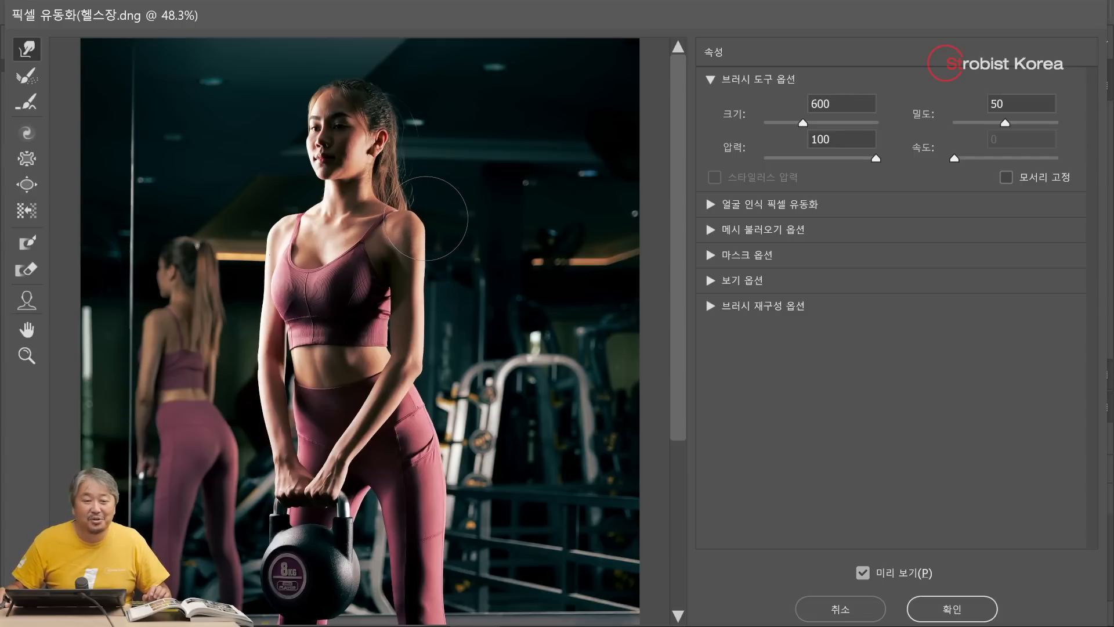
pyautogui.moveTo(426, 273); pyautogui.dragTo(440, 242)
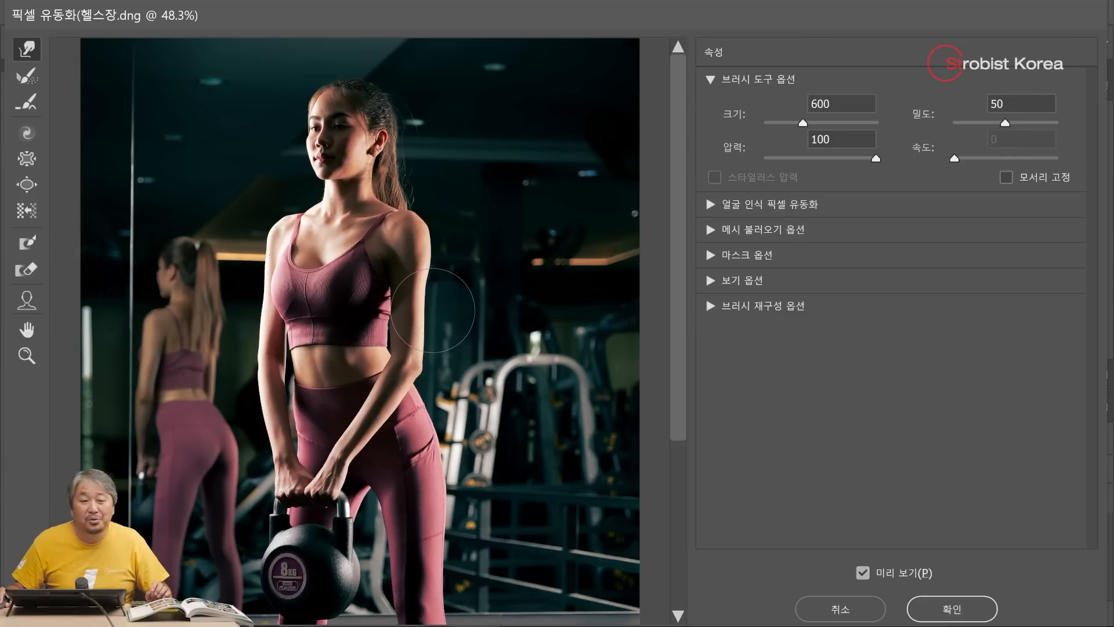
pyautogui.moveTo(435, 300); pyautogui.dragTo(430, 336)
pyautogui.moveTo(431, 283); pyautogui.dragTo(434, 283)
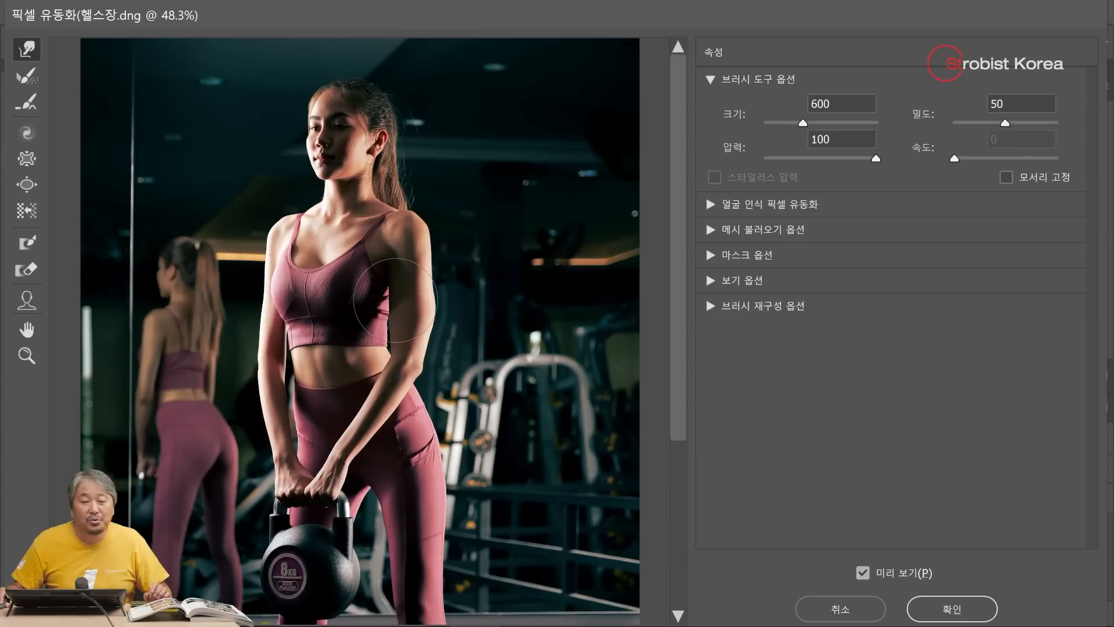
pyautogui.moveTo(436, 272); pyautogui.dragTo(434, 272)
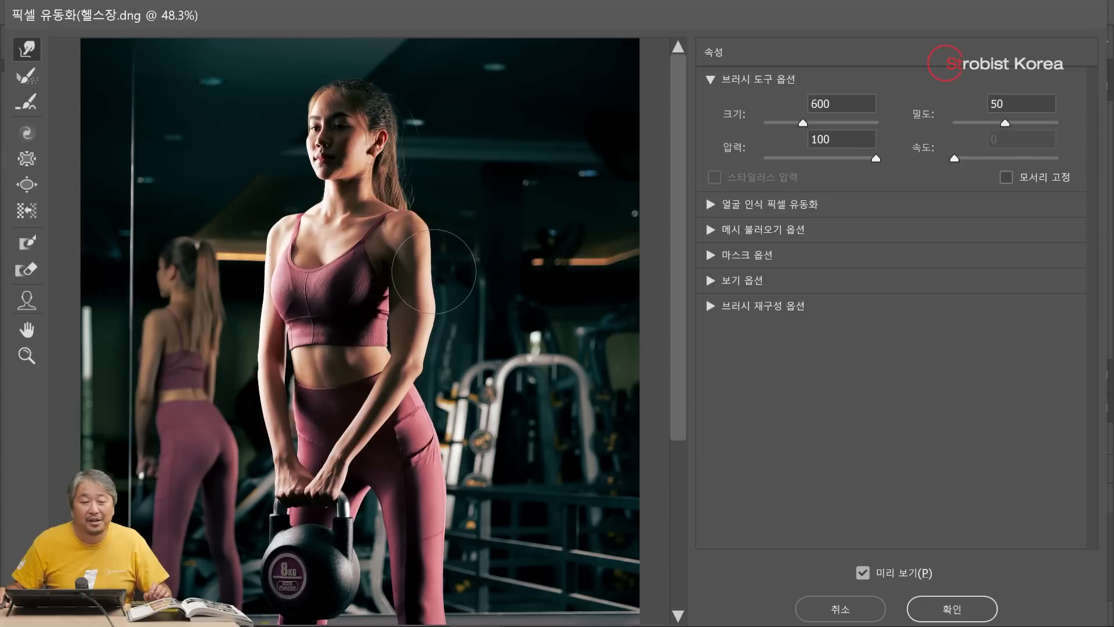
pyautogui.moveTo(436, 310); pyautogui.dragTo(433, 309)
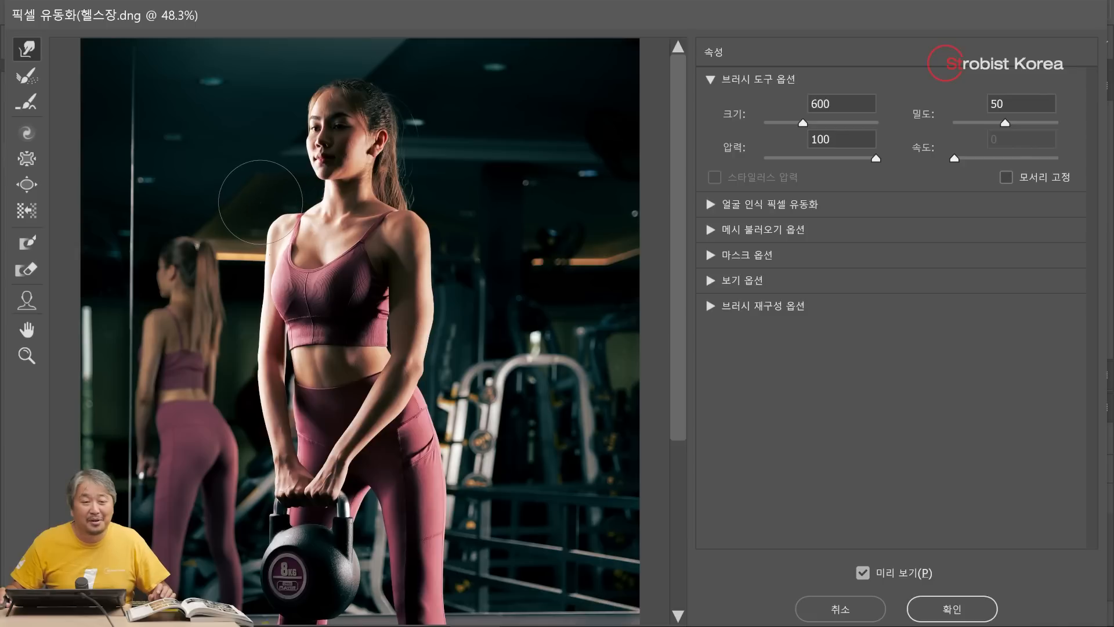
# Fill out the opposite arm's outer edge and the woman's hip and outer thigh with the size 600 warp brush.
pyautogui.moveTo(260, 257)
pyautogui.mouseDown()
pyautogui.moveTo(240, 322)
pyautogui.moveTo(245, 287)
pyautogui.mouseUp()
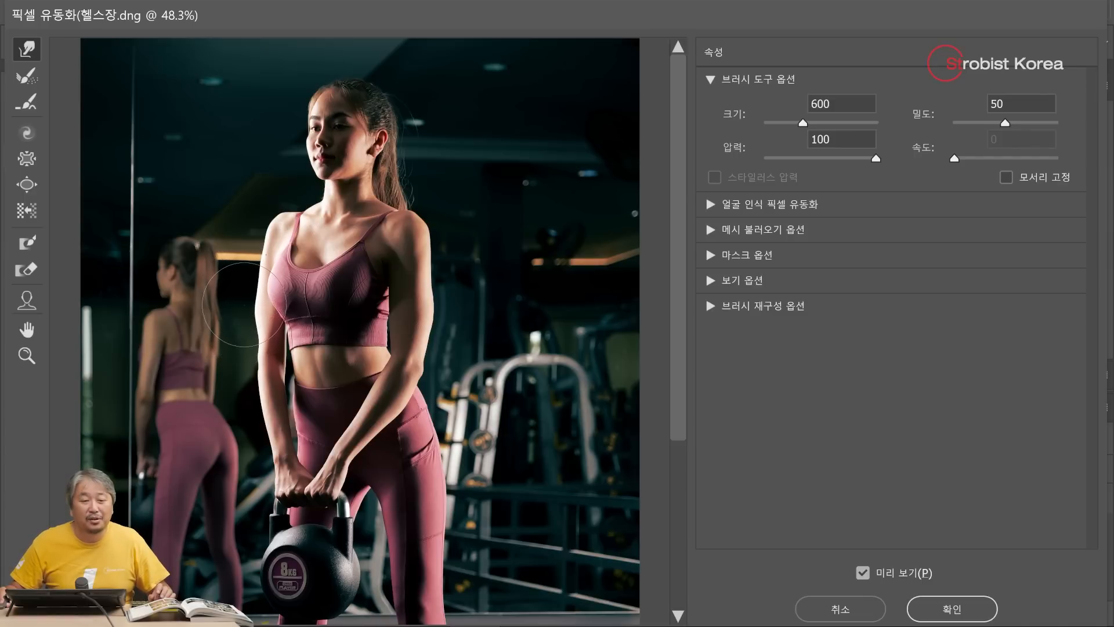
pyautogui.moveTo(247, 377)
pyautogui.mouseDown()
pyautogui.moveTo(242, 396)
pyautogui.moveTo(278, 376)
pyautogui.moveTo(276, 401)
pyautogui.mouseUp()
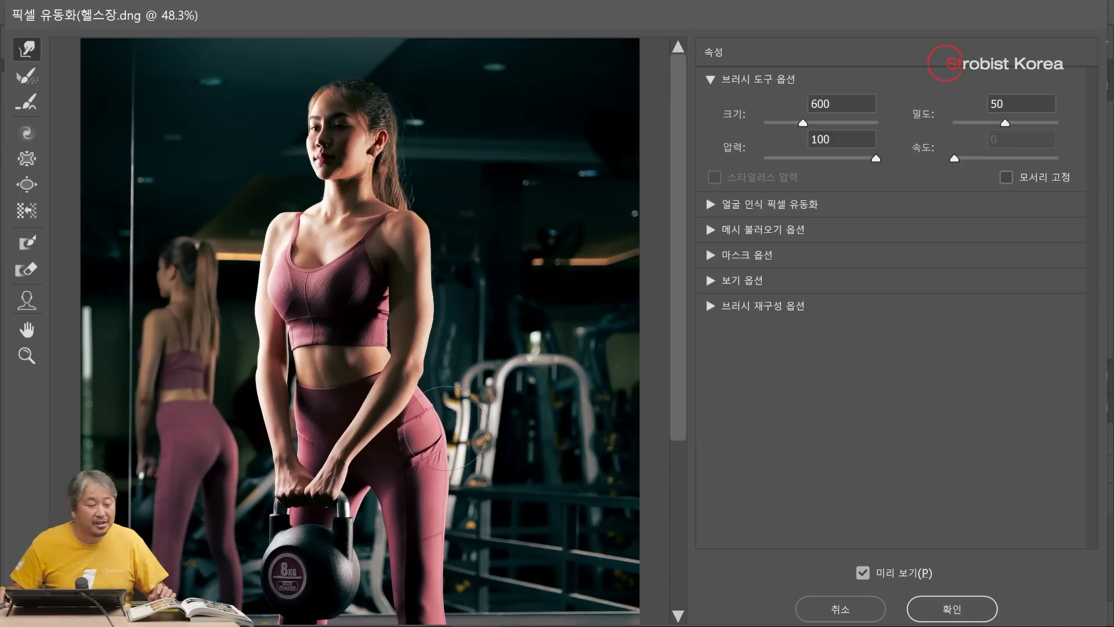
pyautogui.scroll(-3, 450, 406)
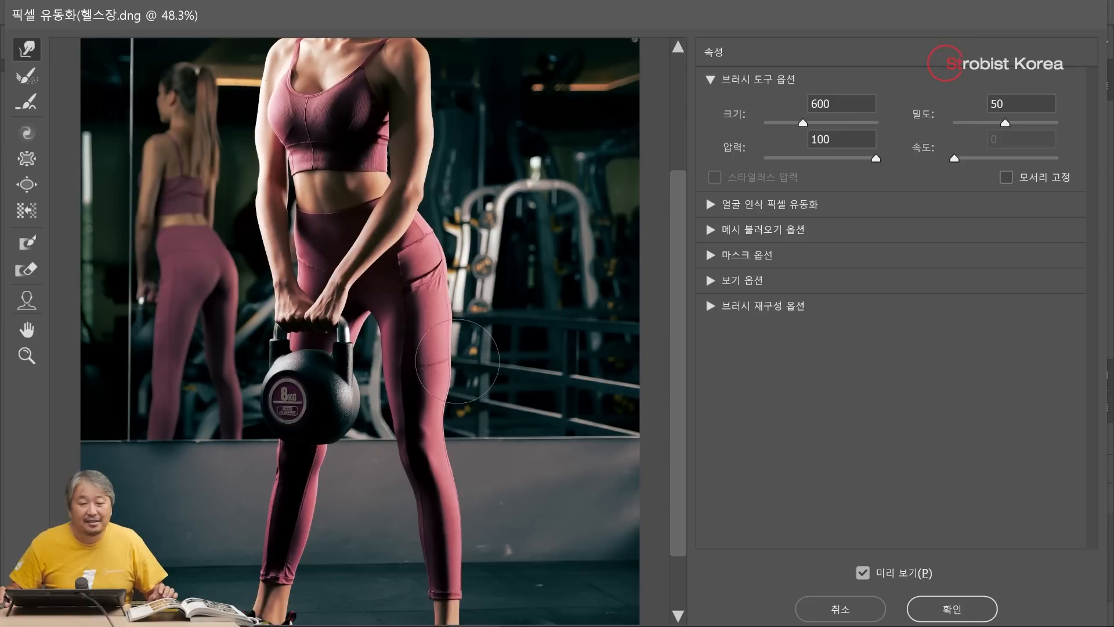
# Reshape the lower legs with the size 600 warp brush, giving the calves a fuller curve.
pyautogui.scroll(-3, 456, 359)
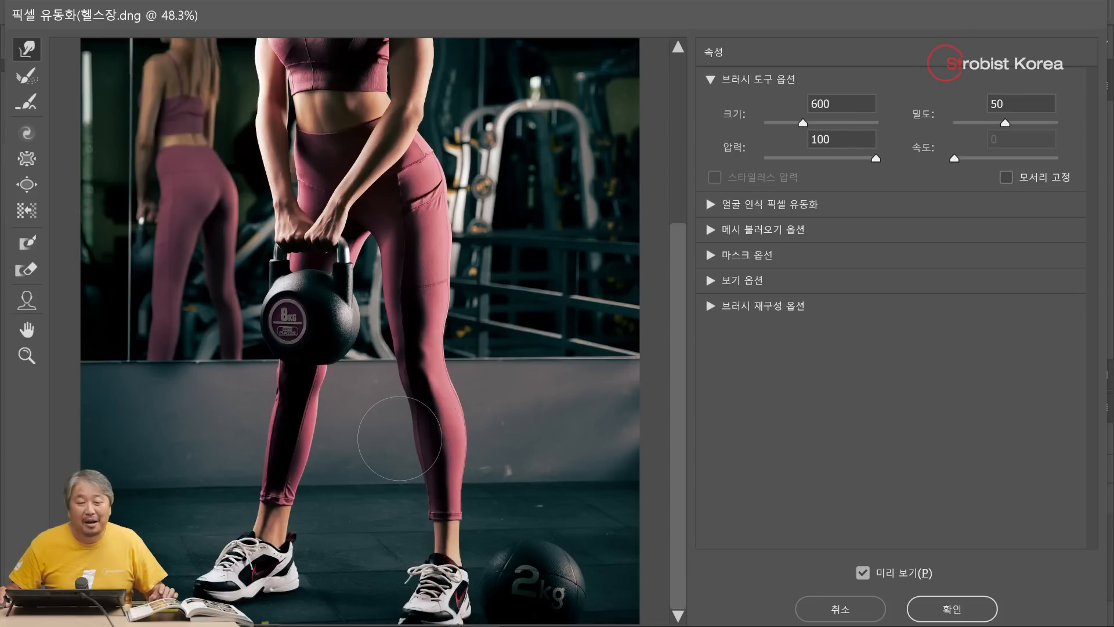
pyautogui.moveTo(317, 424)
pyautogui.mouseDown()
pyautogui.moveTo(318, 448)
pyautogui.moveTo(304, 462)
pyautogui.mouseUp()
pyautogui.moveTo(275, 414); pyautogui.dragTo(267, 419)
pyautogui.moveTo(329, 434); pyautogui.dragTo(327, 434)
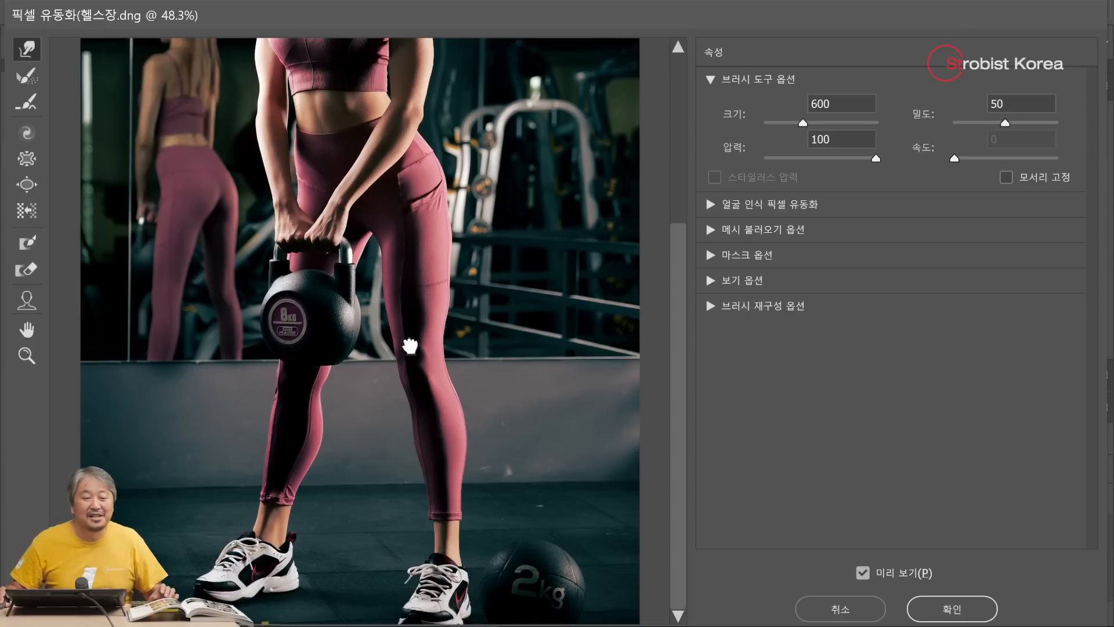
# Reduce the warp brush to size 300 and refine the outer contour of the ponytail-side shoulder and upper arm.
pyautogui.scroll(5, 414, 261)
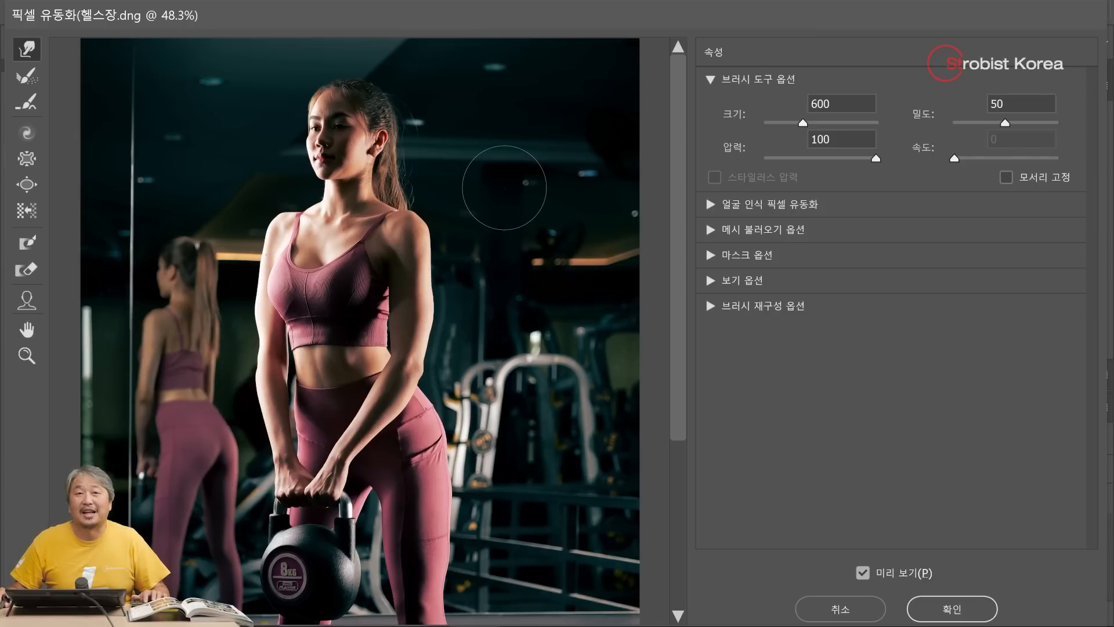
pyautogui.moveTo(427, 221); pyautogui.dragTo(430, 222)
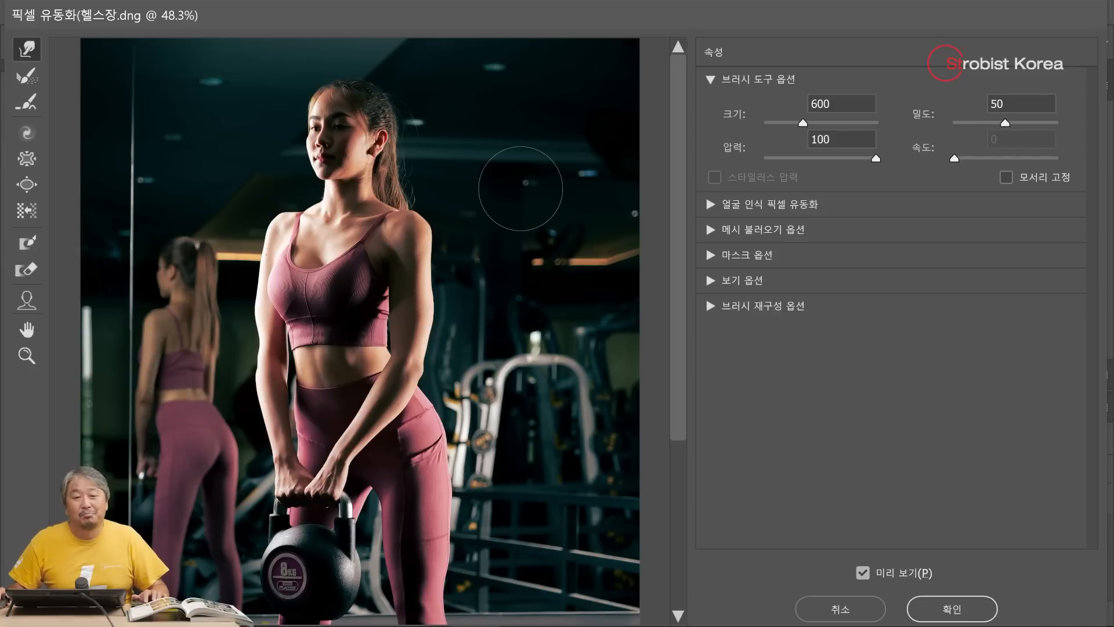
pyautogui.press('[')
pyautogui.press('[')
pyautogui.press('[')
pyautogui.press('[')
pyautogui.press('[')
pyautogui.press('[')
pyautogui.press('[')
pyautogui.press('[')
pyautogui.press('[')
pyautogui.press('[')
pyautogui.press('[')
pyautogui.press('[')
pyautogui.press('[')
pyautogui.press('[')
pyautogui.press('[')
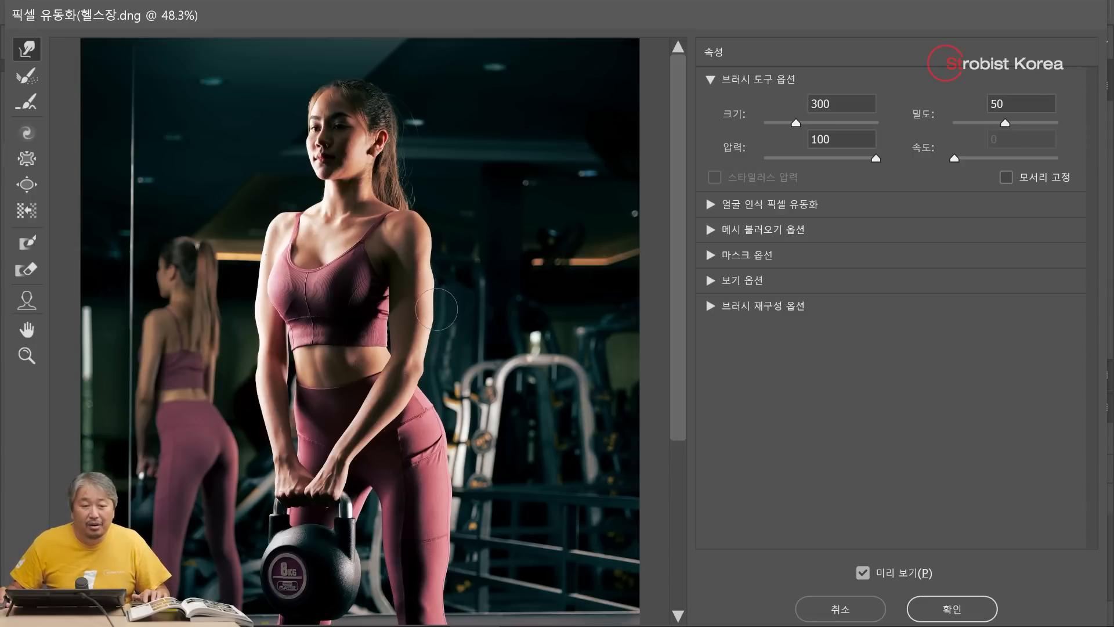
pyautogui.moveTo(437, 309); pyautogui.dragTo(441, 290)
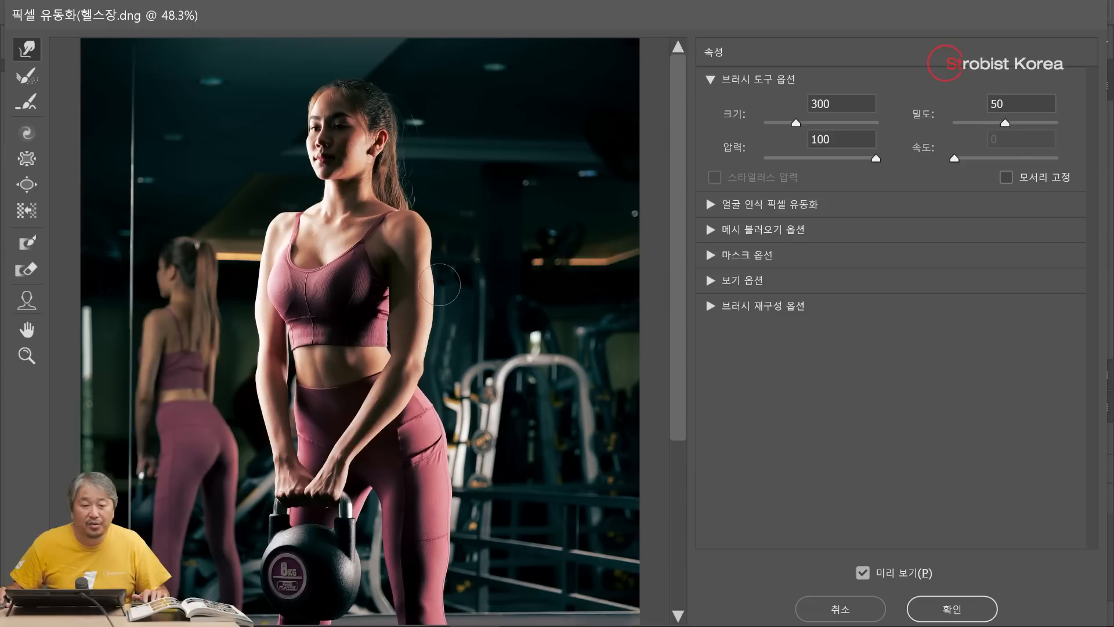
# Examine the reshaped hips, legs and upper body in the Liquify preview.
pyautogui.scroll(-3, 451, 369)
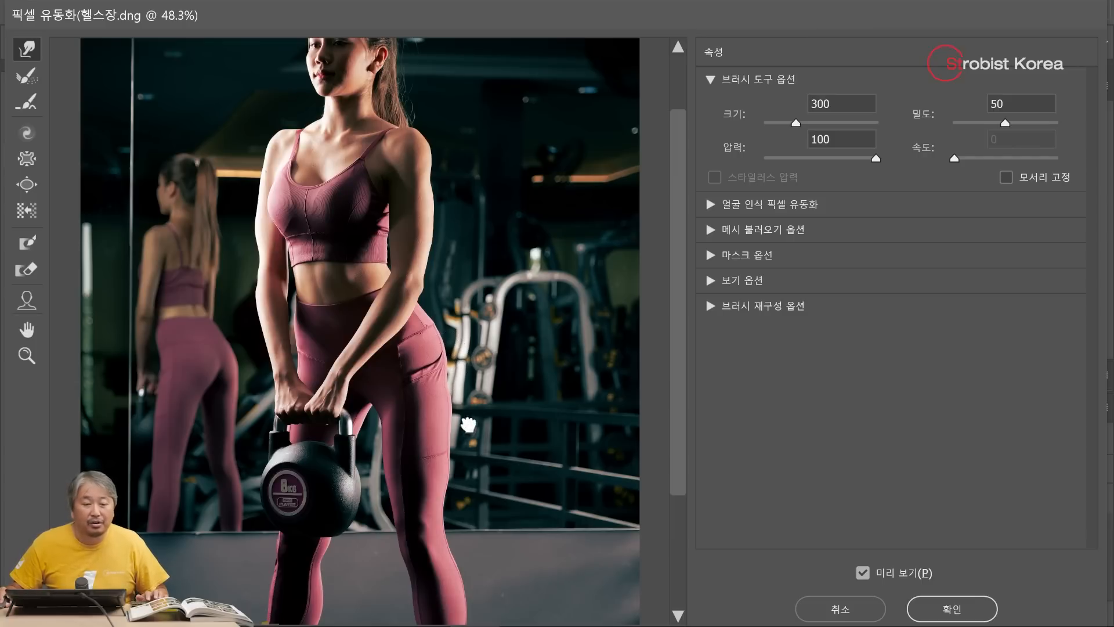
pyautogui.scroll(-2, 444, 368)
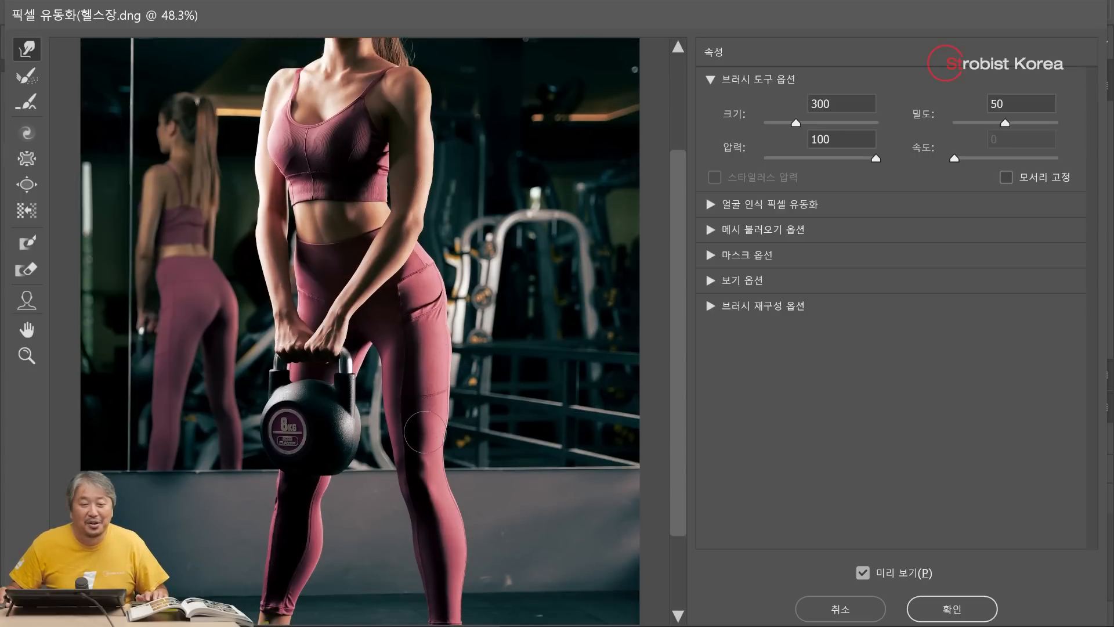
pyautogui.scroll(-3, 423, 360)
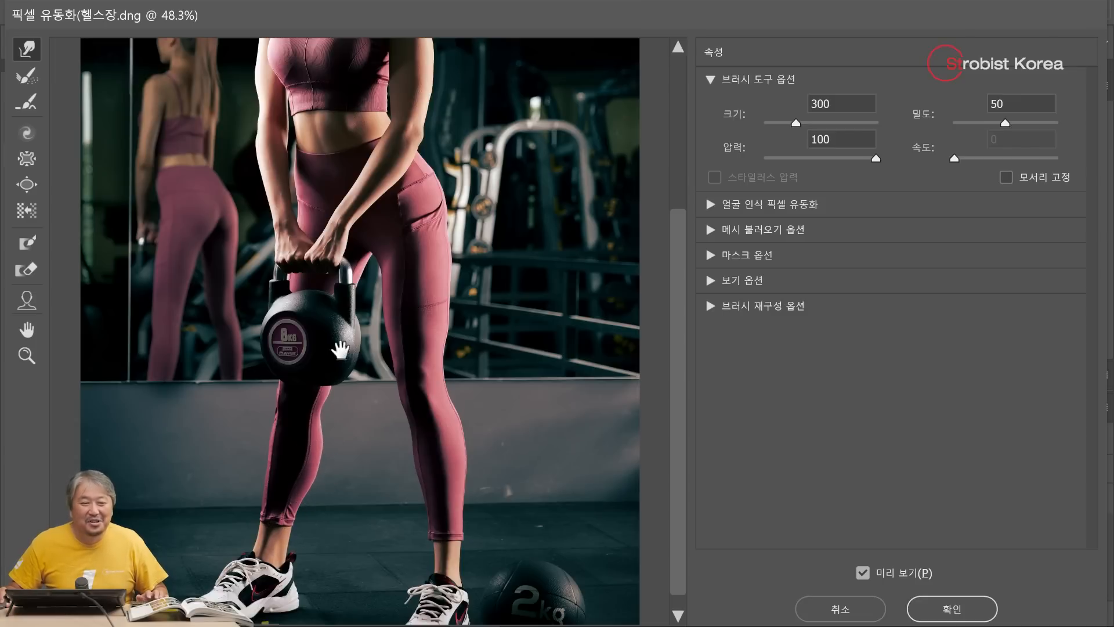
pyautogui.moveTo(341, 368); pyautogui.dragTo(348, 527)
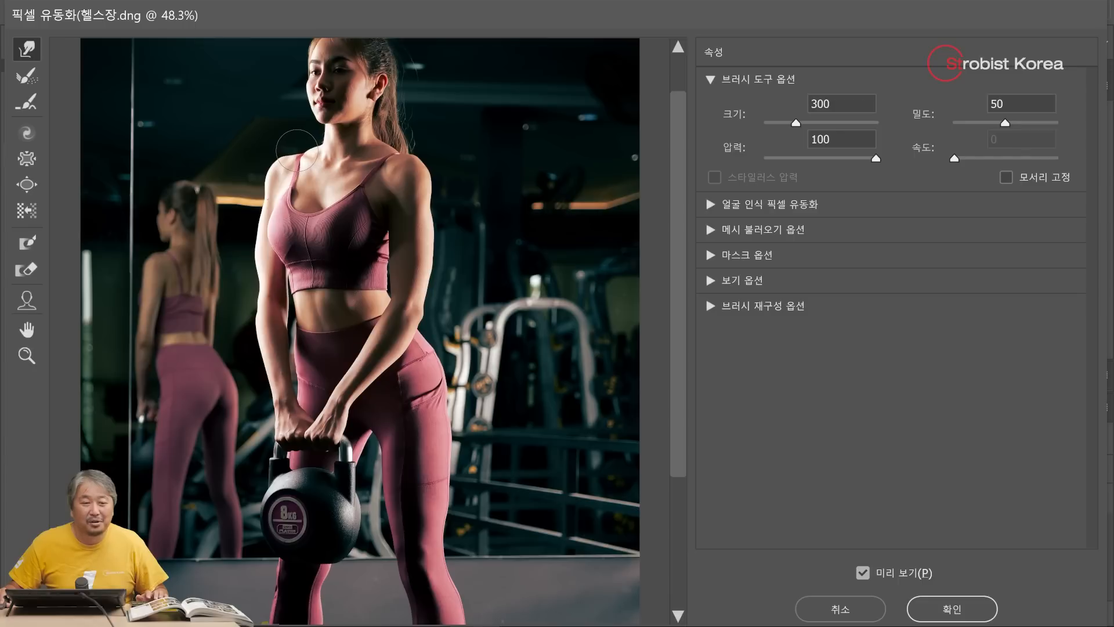
# Reduce the warp brush to size 125 for finer contour work.
pyautogui.moveTo(450, 164); pyautogui.dragTo(442, 185)
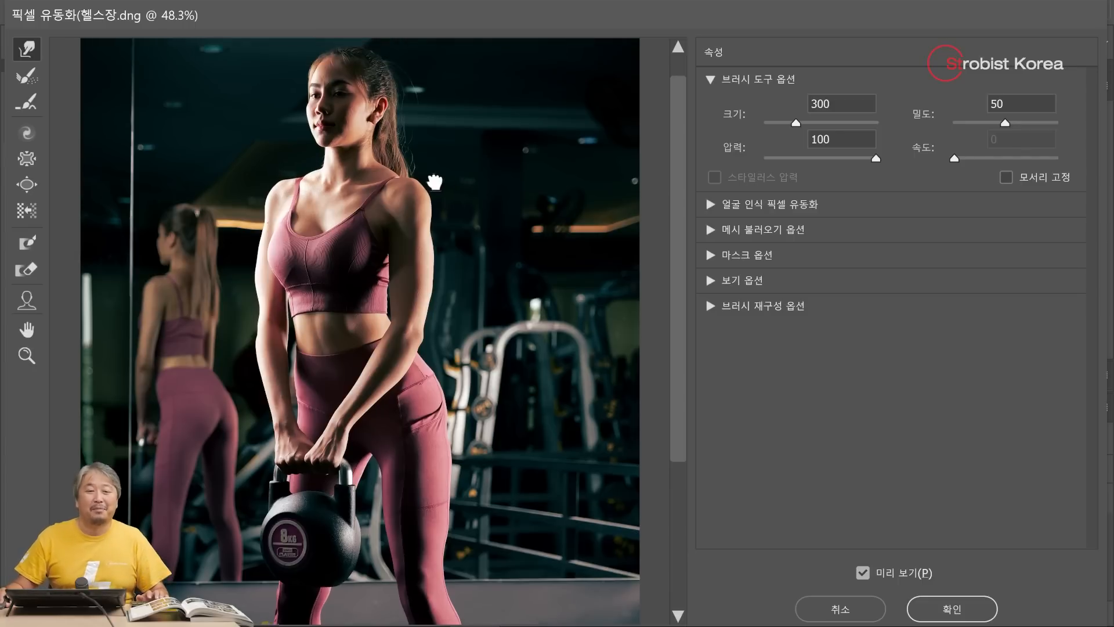
pyautogui.press('[')
pyautogui.press('[')
pyautogui.press('[')
pyautogui.press('[')
pyautogui.press('[')
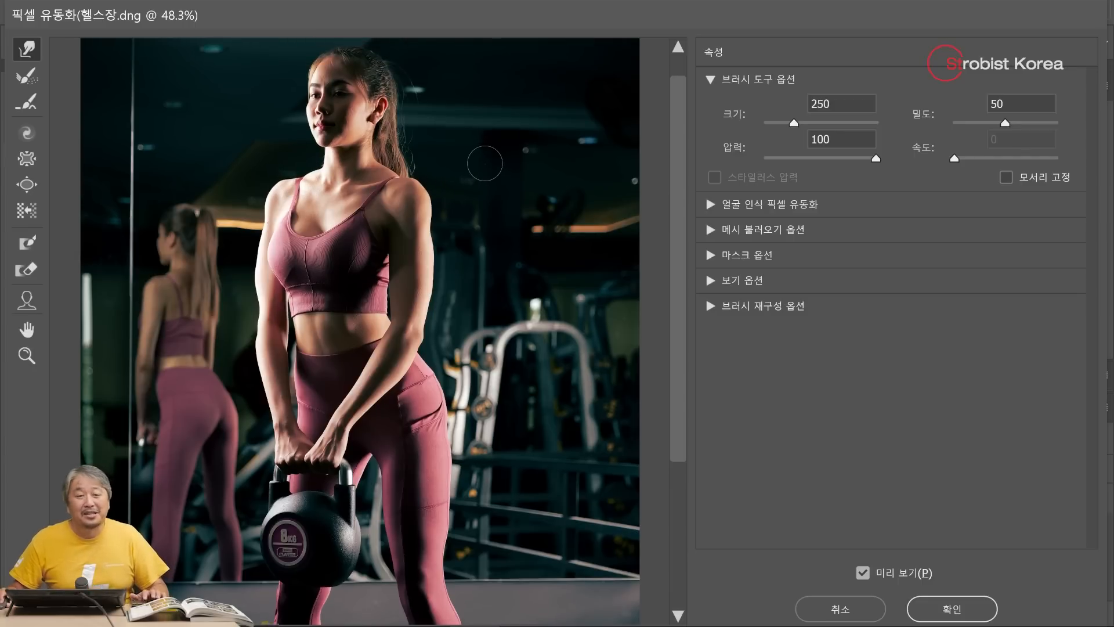
pyautogui.press('[')
pyautogui.press('[')
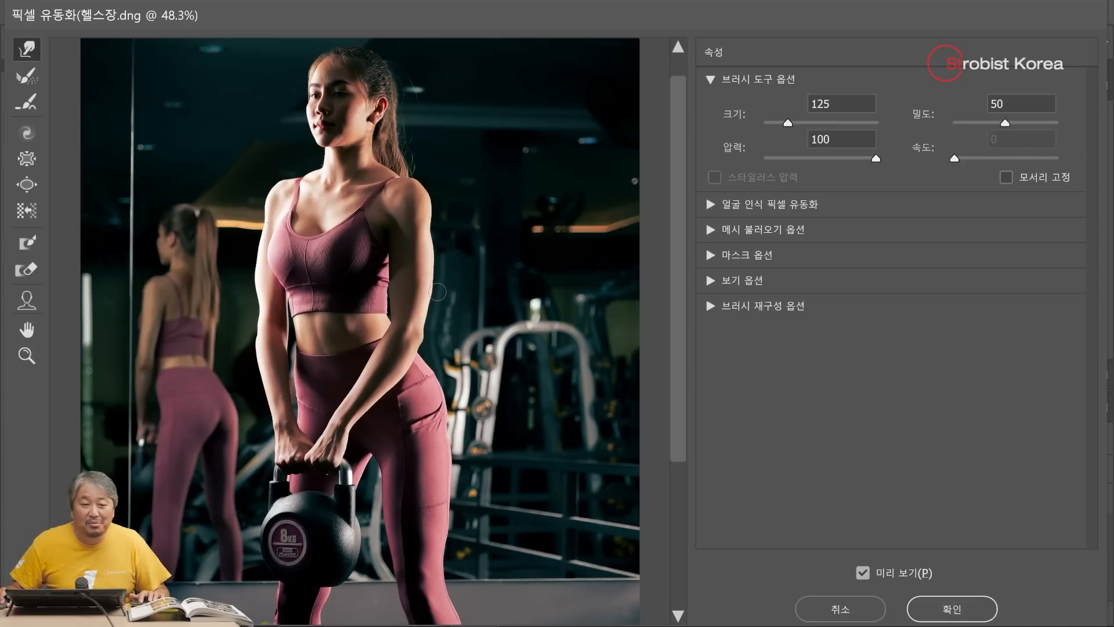
# Review the reshaped figure from head to shoes and apply the Liquify changes.
pyautogui.scroll(-5, 458, 295)
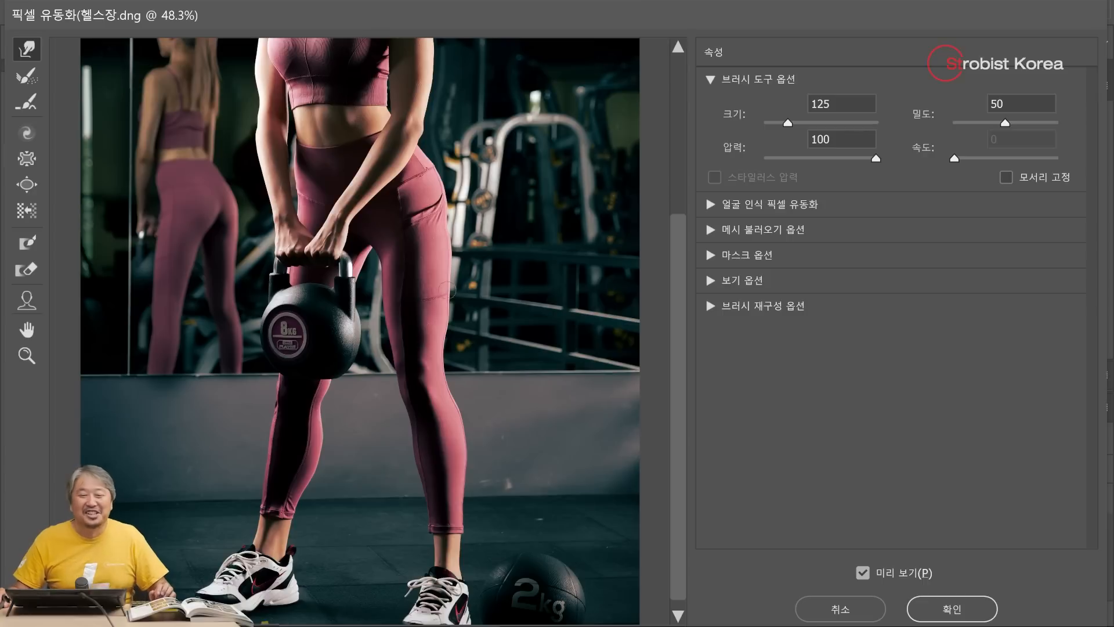
pyautogui.scroll(6, 368, 229)
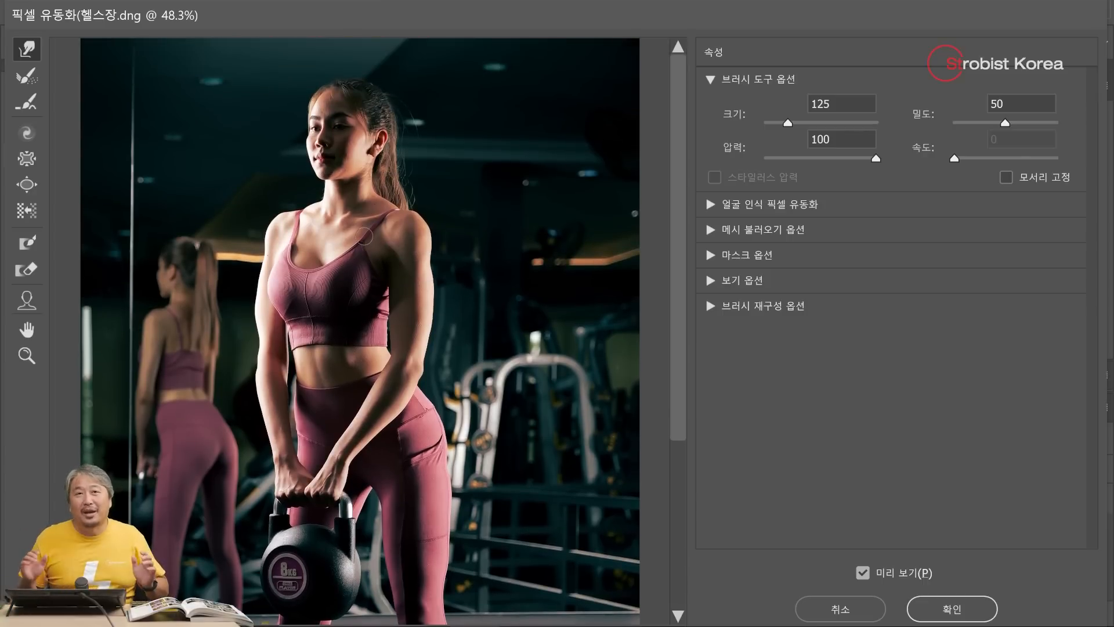
pyautogui.scroll(-2, 383, 246)
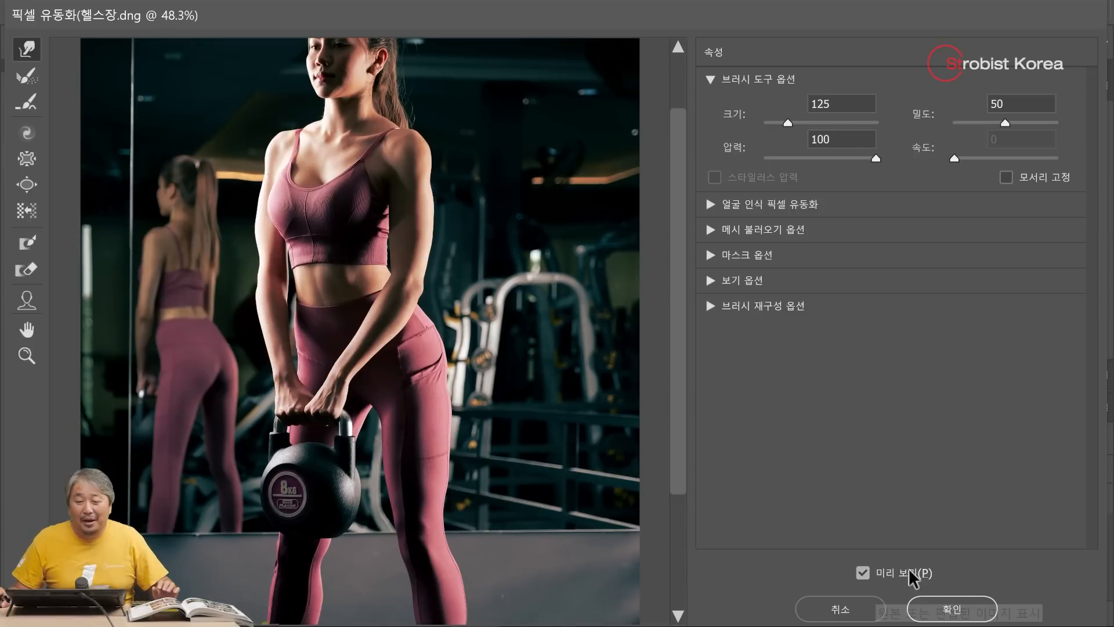
pyautogui.click(926, 604)
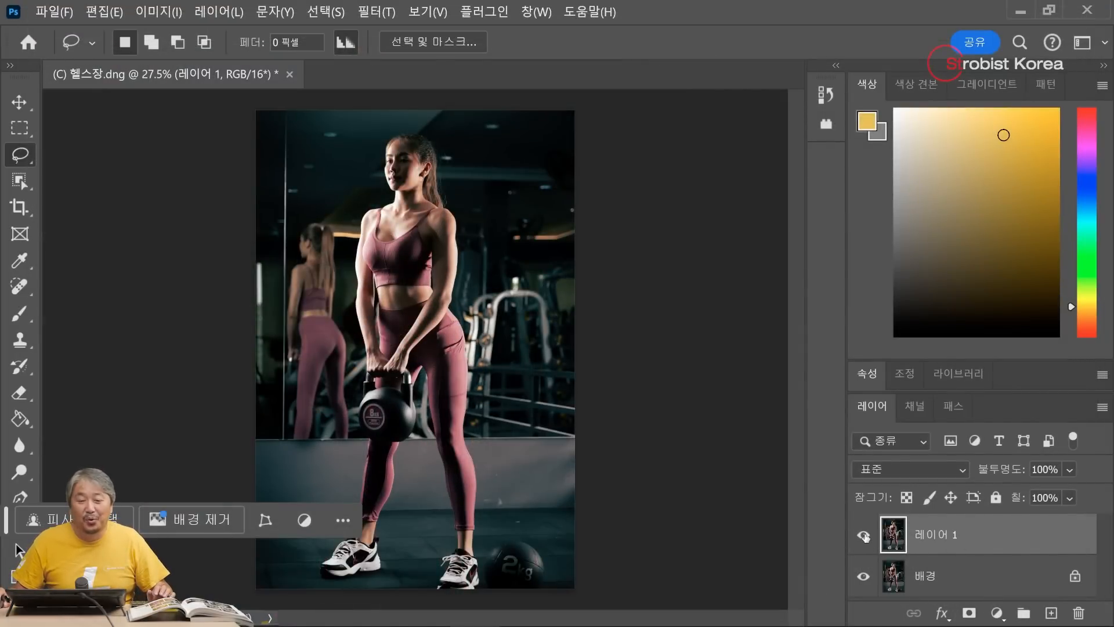
# Compare the image with and without the liquified Layer 1 to examine the body reshaping.
pyautogui.click(865, 536)
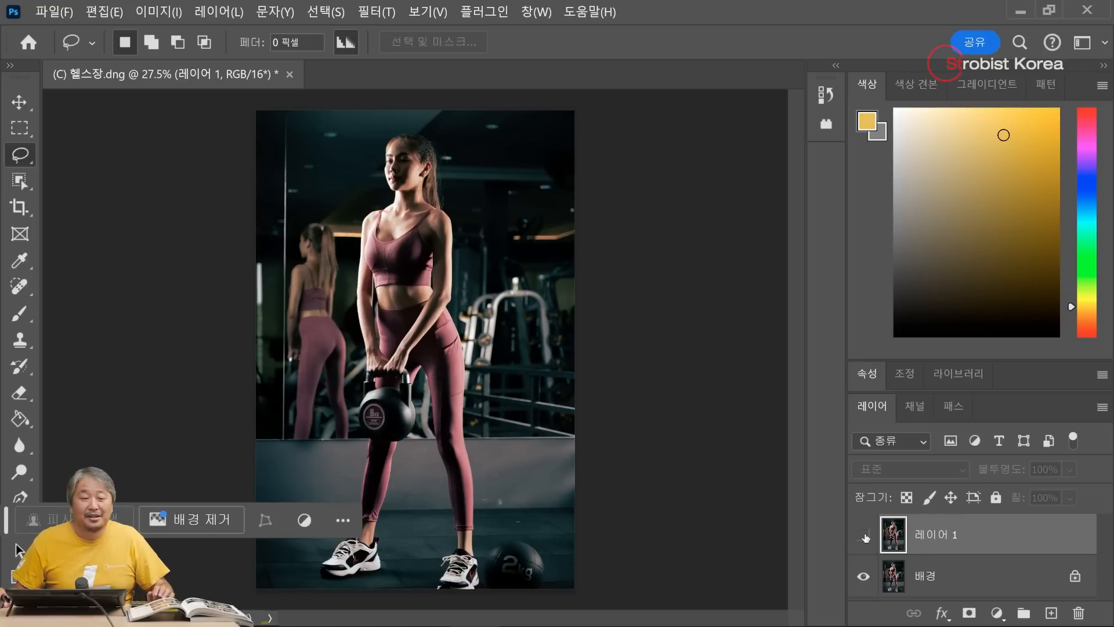
pyautogui.click(864, 537)
pyautogui.click(864, 537)
pyautogui.click(865, 537)
pyautogui.click(865, 537)
pyautogui.click(864, 537)
pyautogui.click(865, 537)
pyautogui.click(864, 536)
pyautogui.click(864, 537)
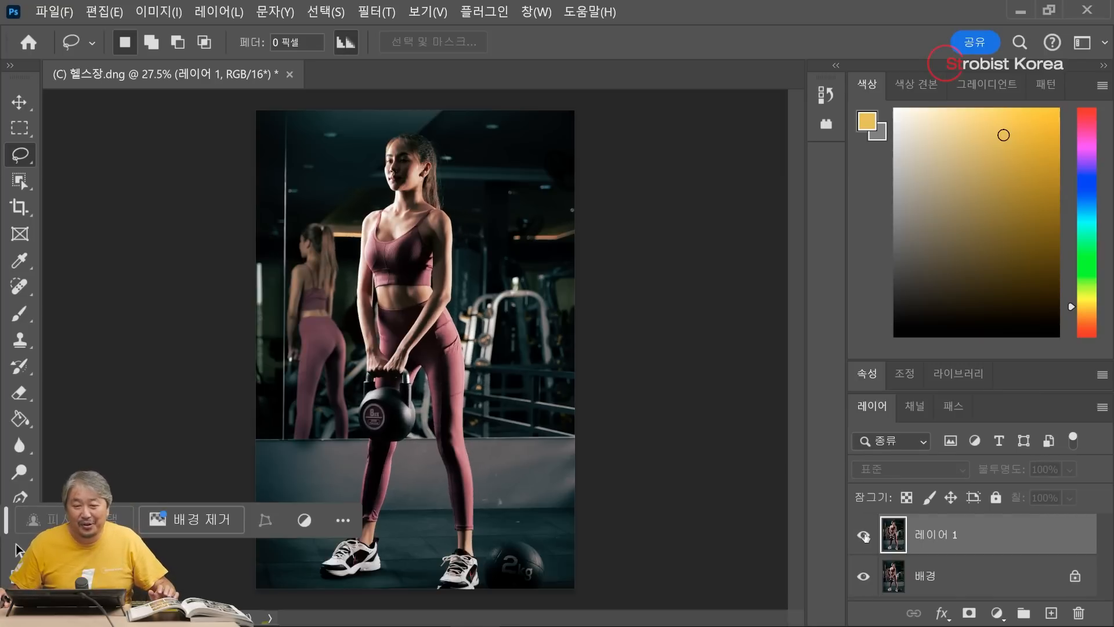
pyautogui.click(865, 536)
pyautogui.click(865, 537)
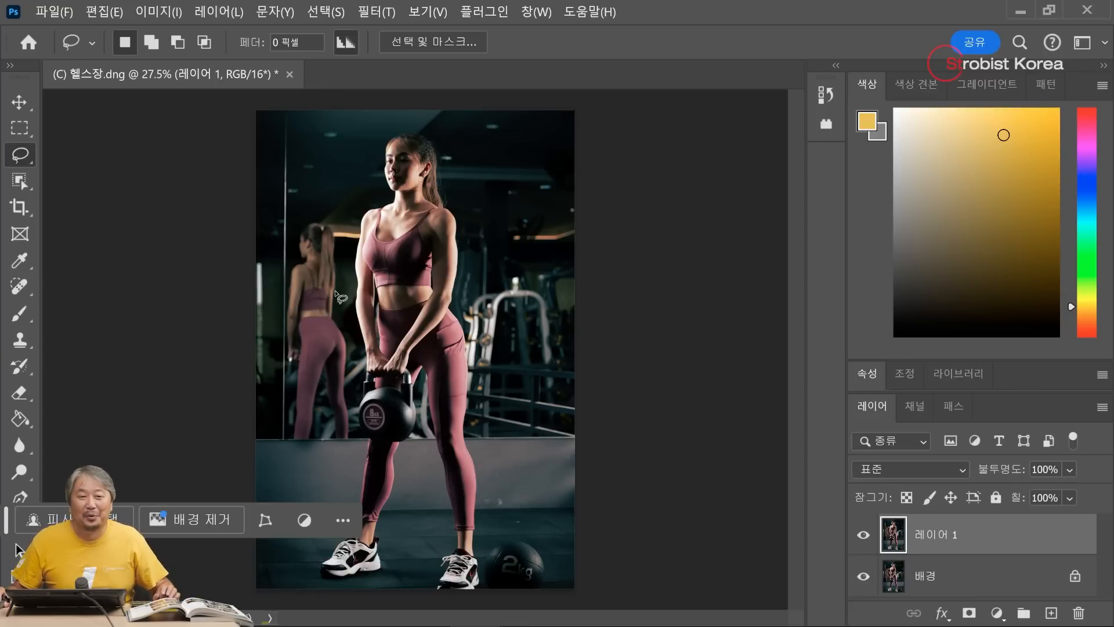
# Run Liquify again on Layer 1, touch up the mirror reflection with the warp brush reduced to size 250, and apply it.
pyautogui.click(376, 11)
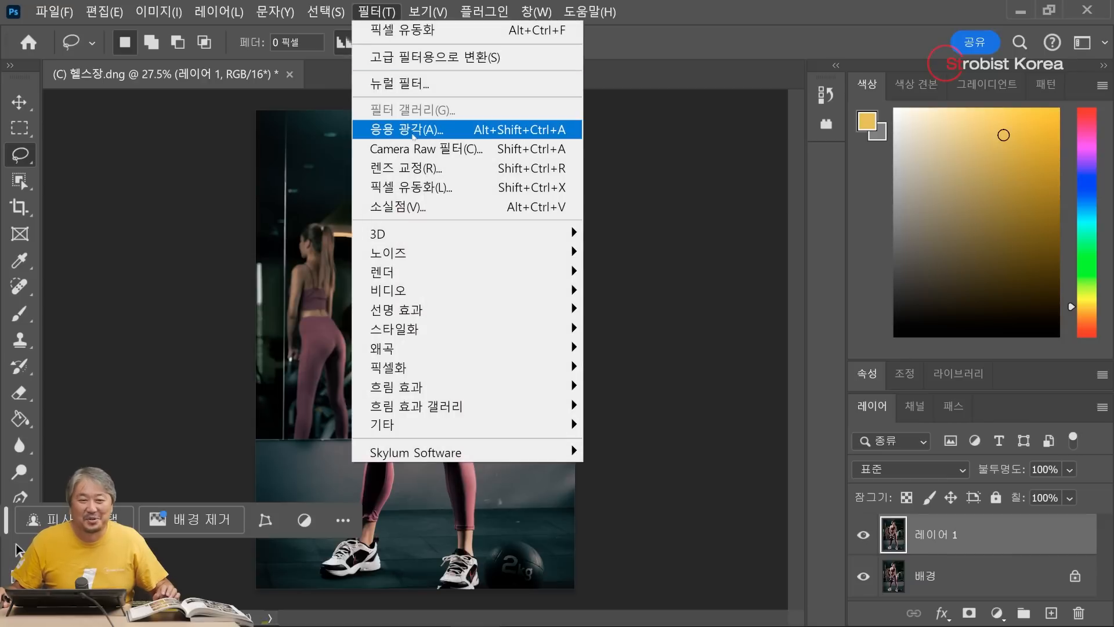
pyautogui.click(430, 188)
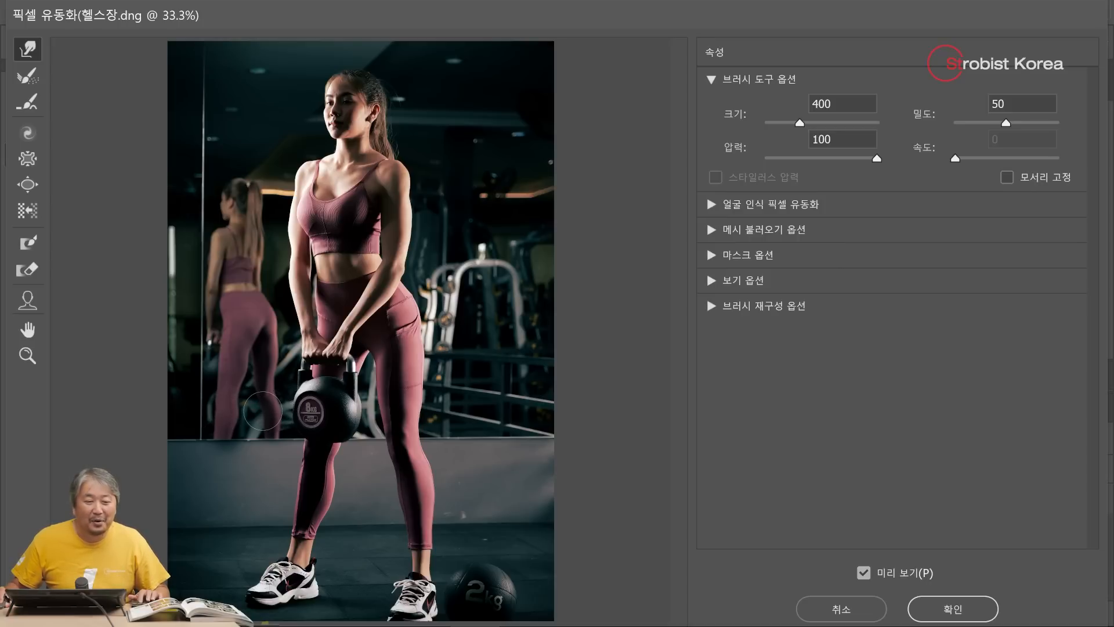
pyautogui.press('[')
pyautogui.press('[')
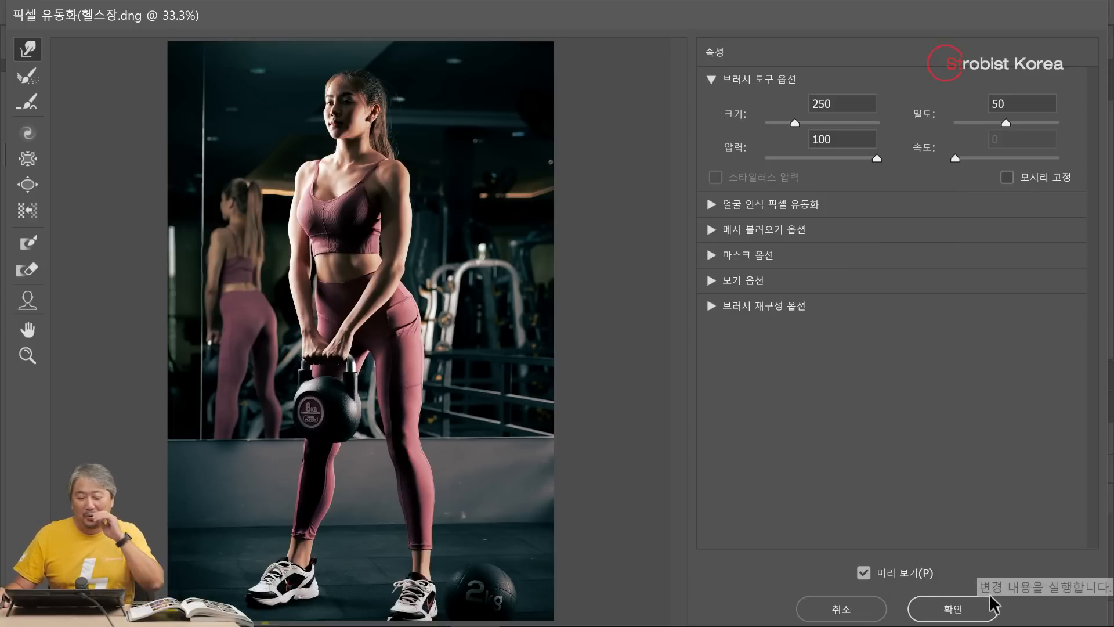
pyautogui.click(958, 608)
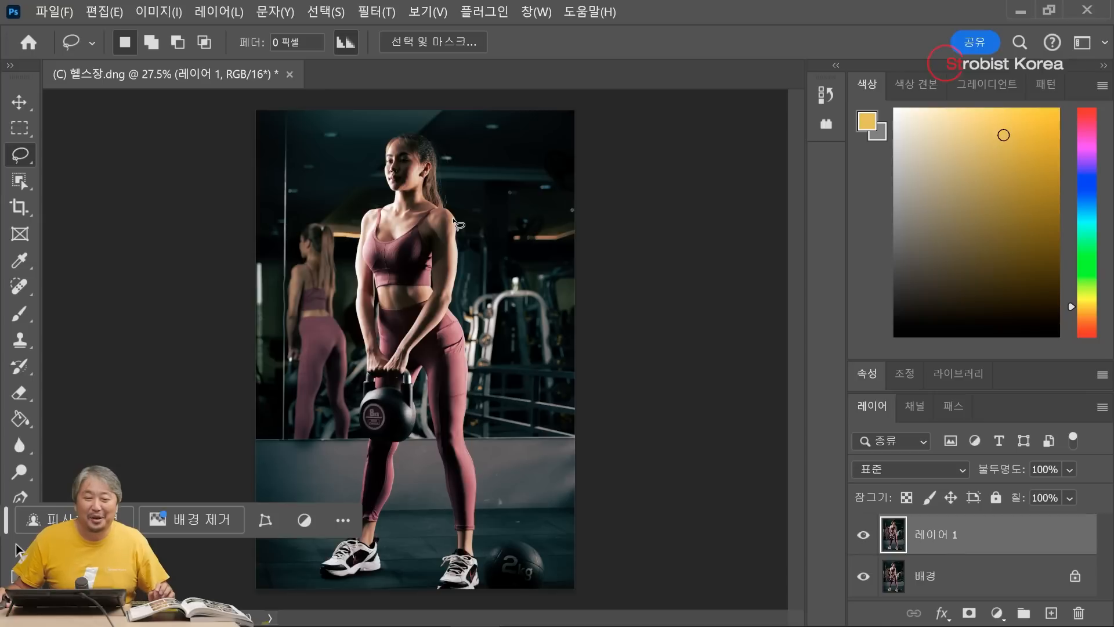
# Inspect the reshaped arms, hips and legs up close for distortions around the body's edges.
pyautogui.press('alt')
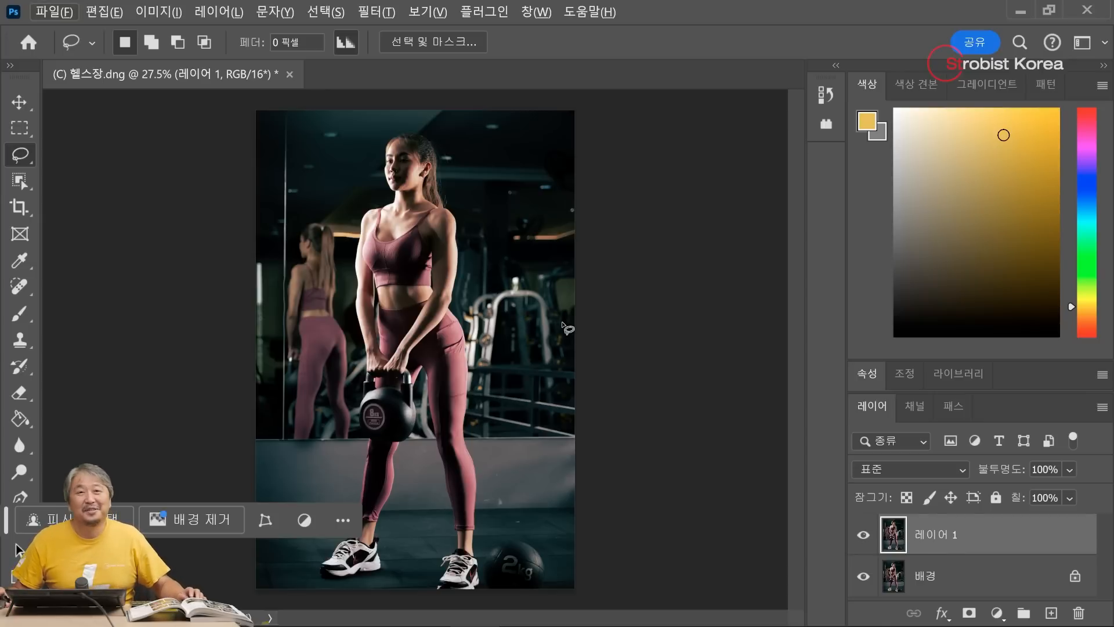
pyautogui.press('m')
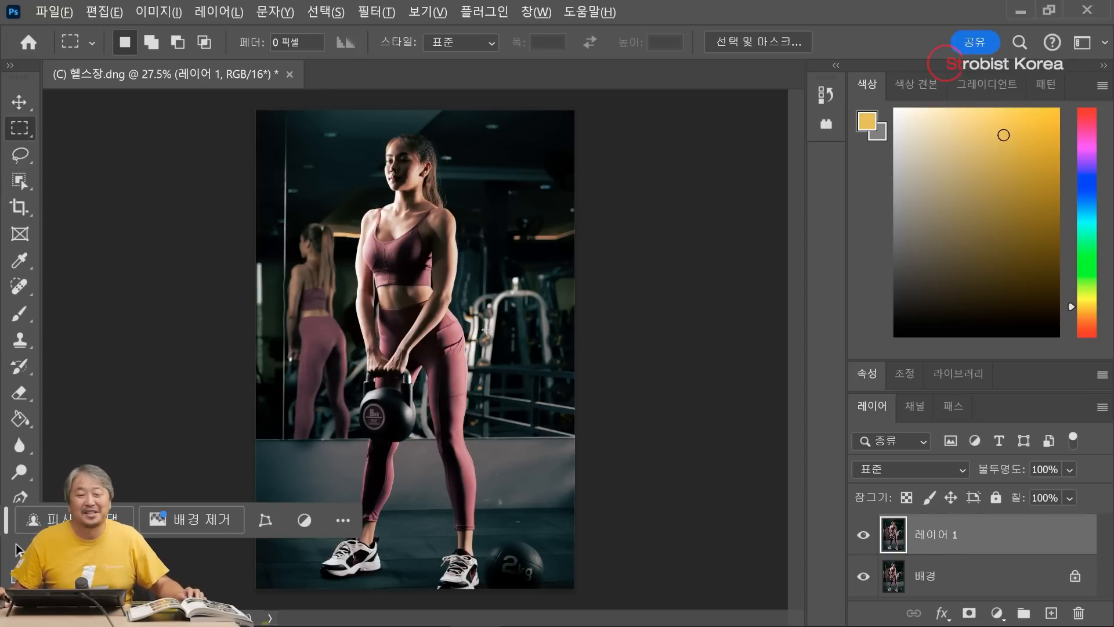
pyautogui.scroll(5, 484, 329)
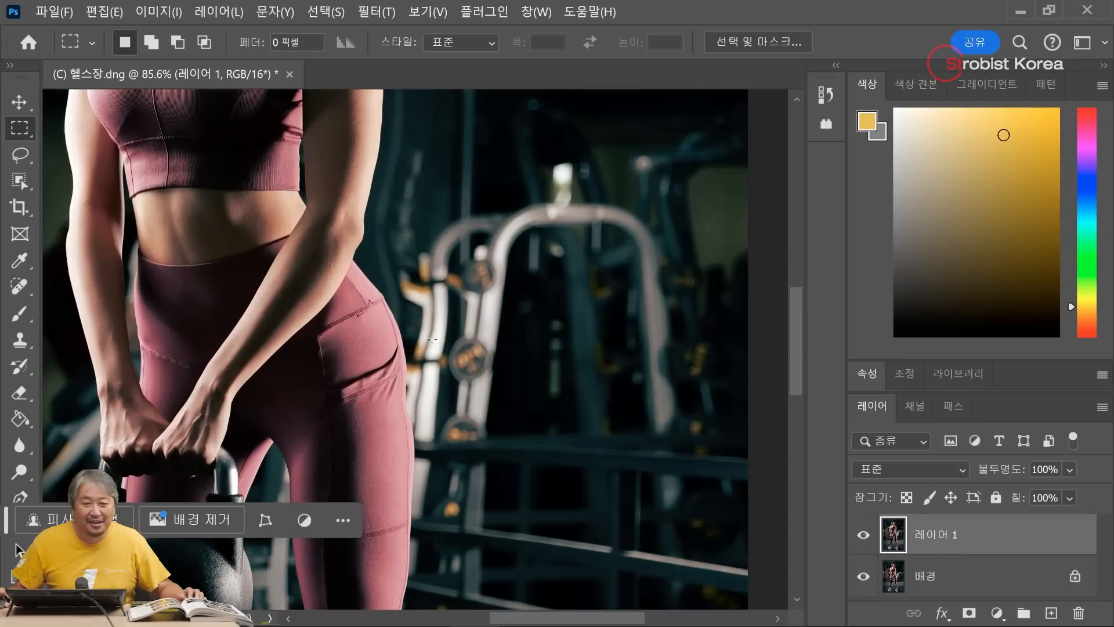
pyautogui.scroll(-5, 447, 325)
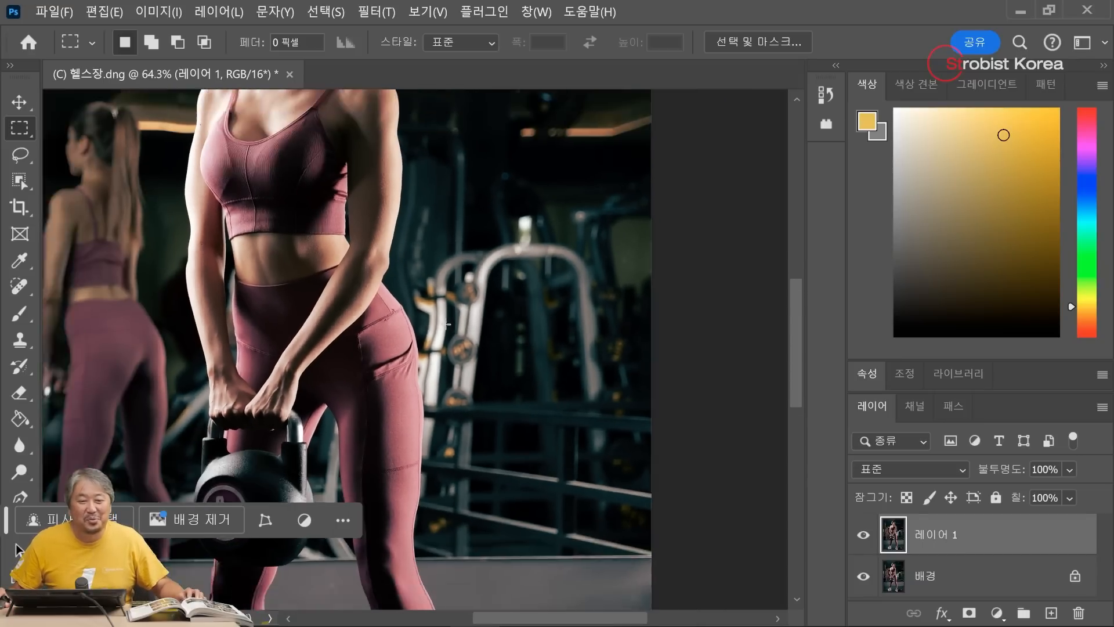
pyautogui.scroll(4, 448, 319)
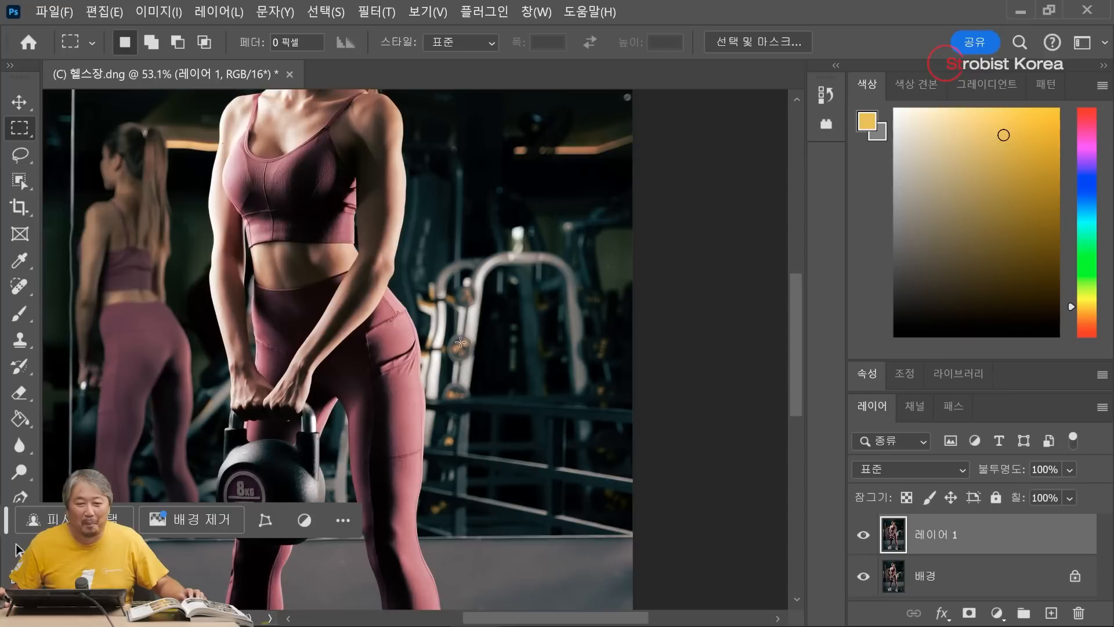
pyautogui.scroll(-3, 452, 316)
pyautogui.scroll(-2, 455, 313)
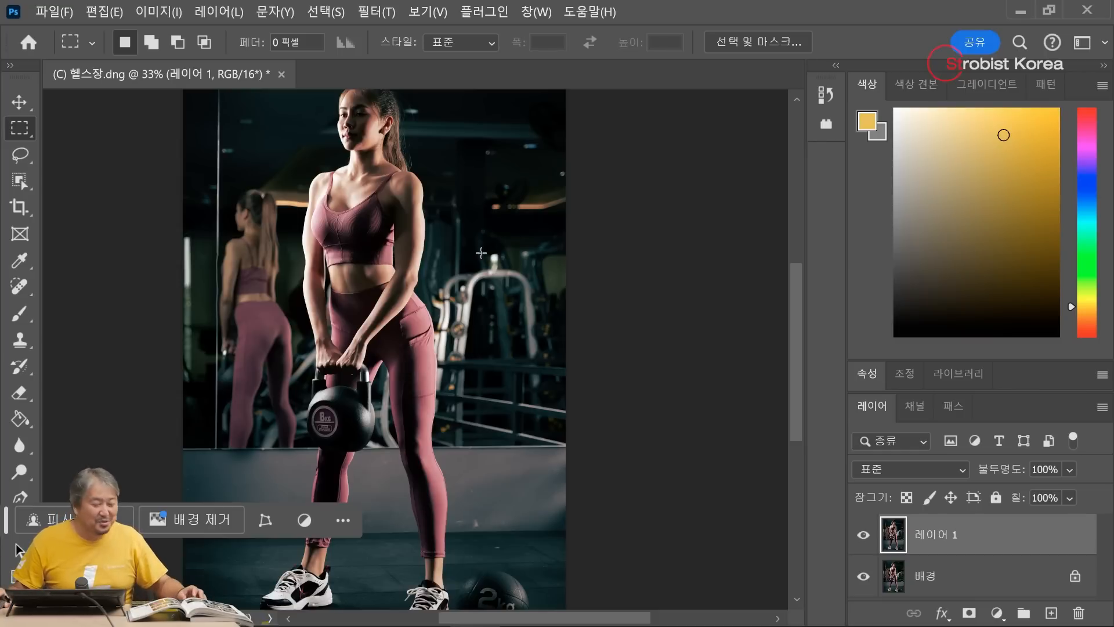
pyautogui.scroll(-1, 481, 253)
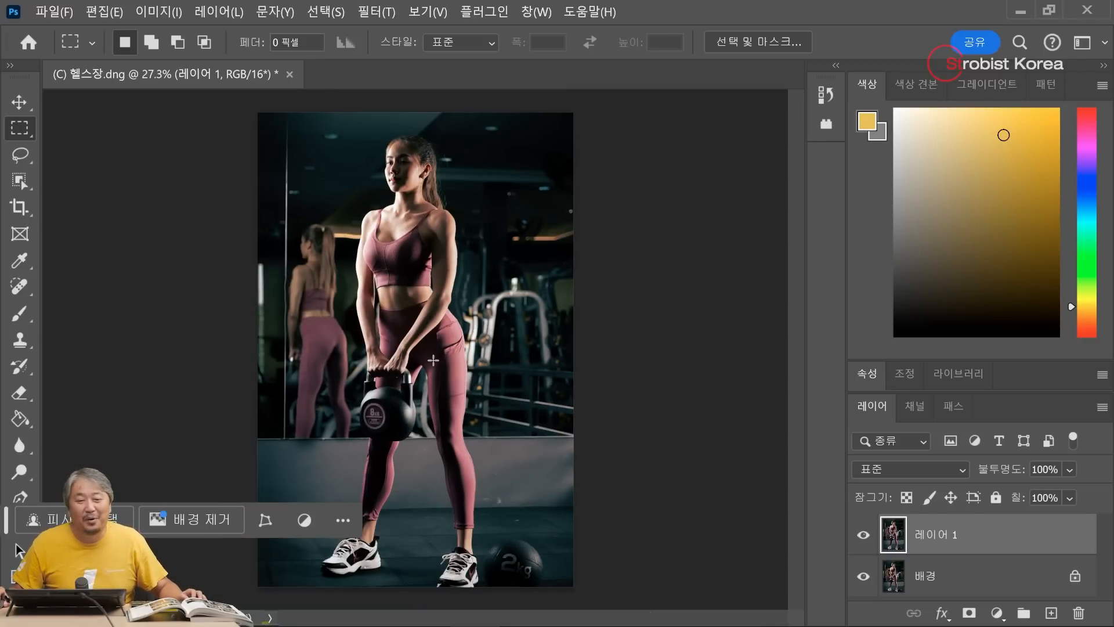
# Compare the original background layer with Layer 1 to check both the woman and her reflection.
pyautogui.click(863, 536)
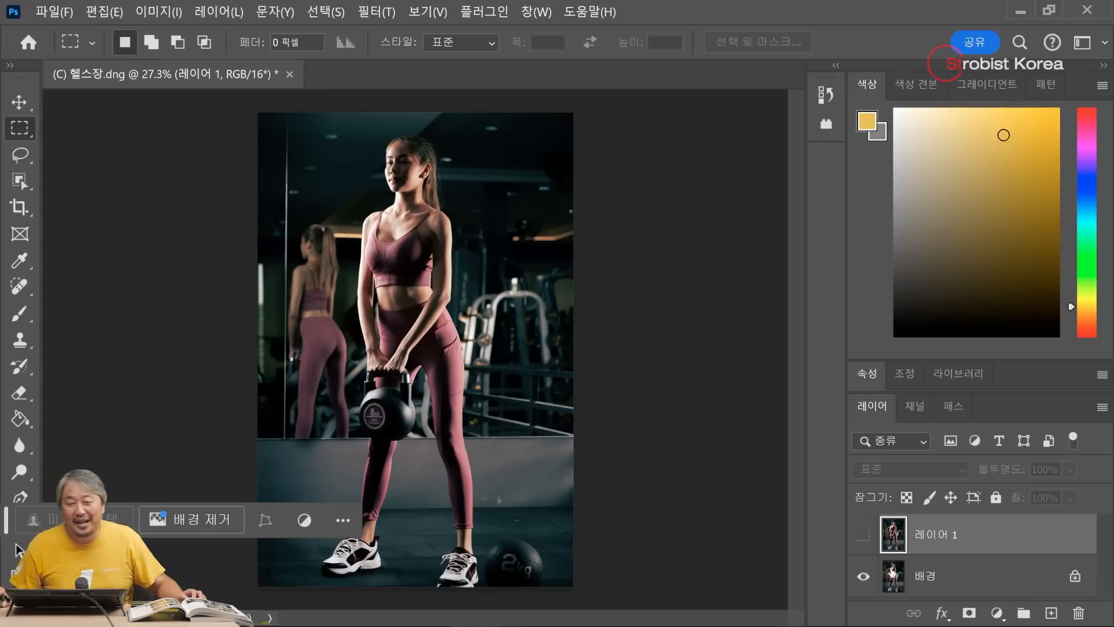
pyautogui.click(928, 575)
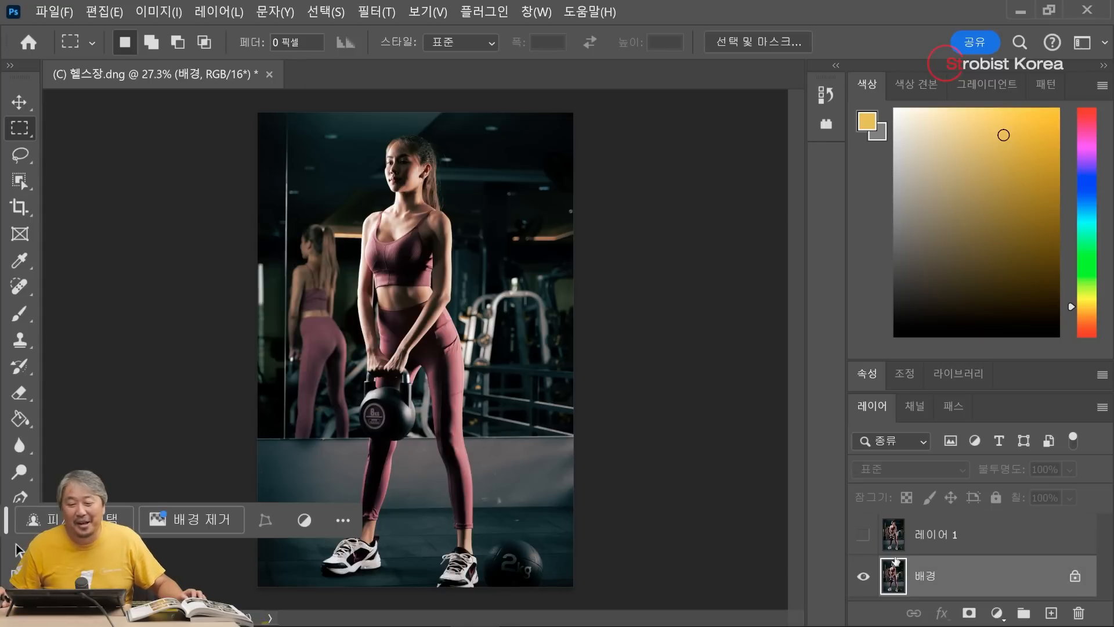
pyautogui.click(911, 530)
pyautogui.click(863, 536)
pyautogui.click(863, 536)
pyautogui.click(862, 537)
pyautogui.click(862, 537)
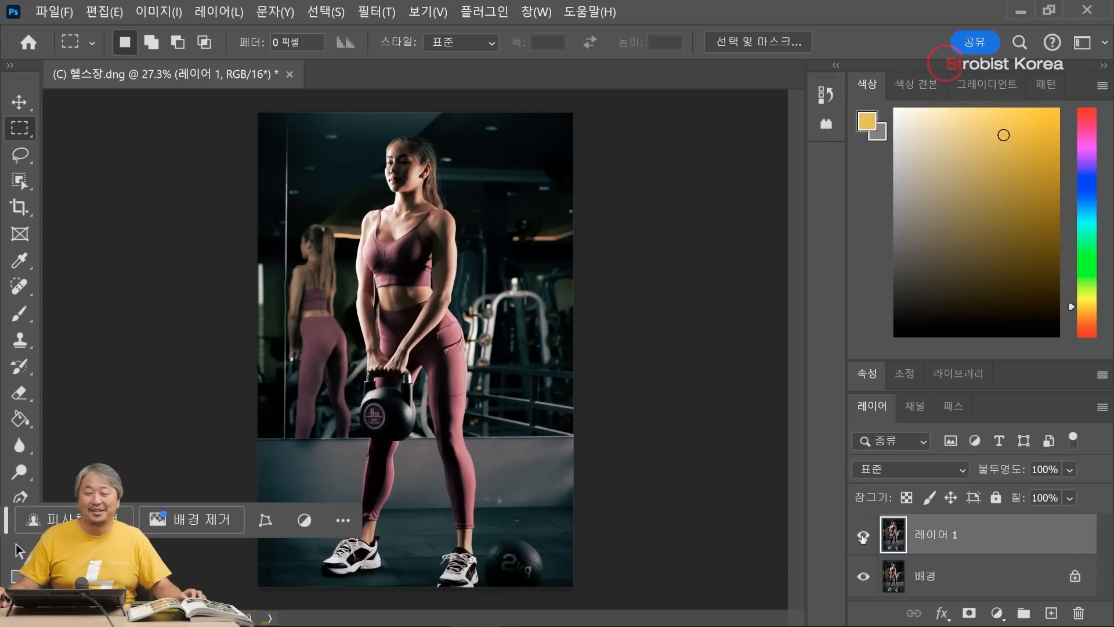
# Select the woman and her mirror reflection with the Object Selection tool and add a layer mask to Layer 1 from the selection.
pyautogui.click(20, 181)
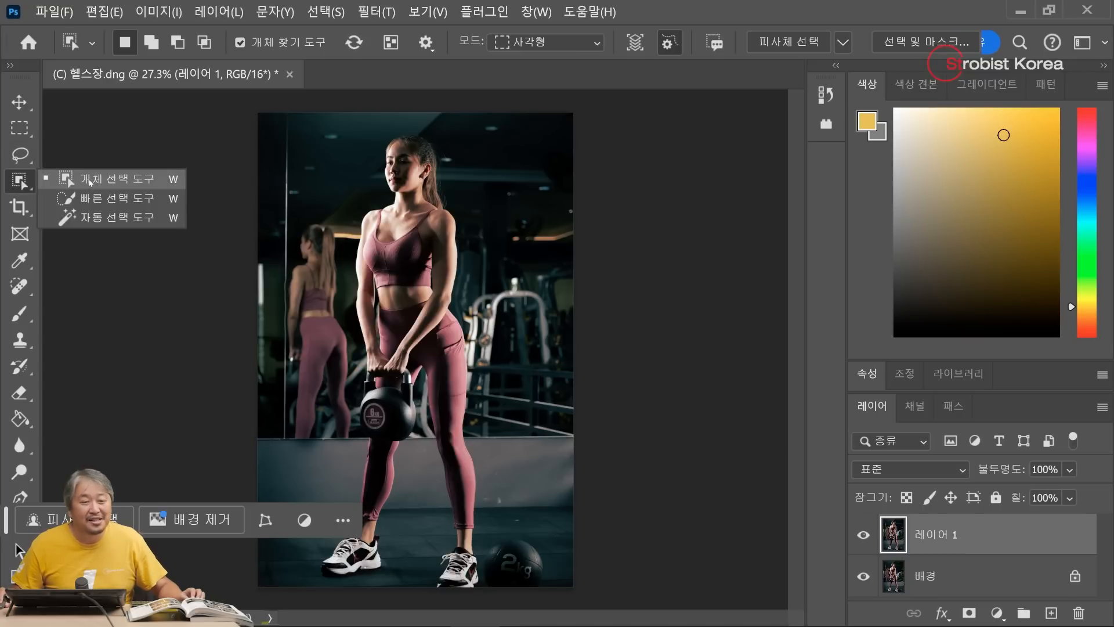
pyautogui.click(90, 182)
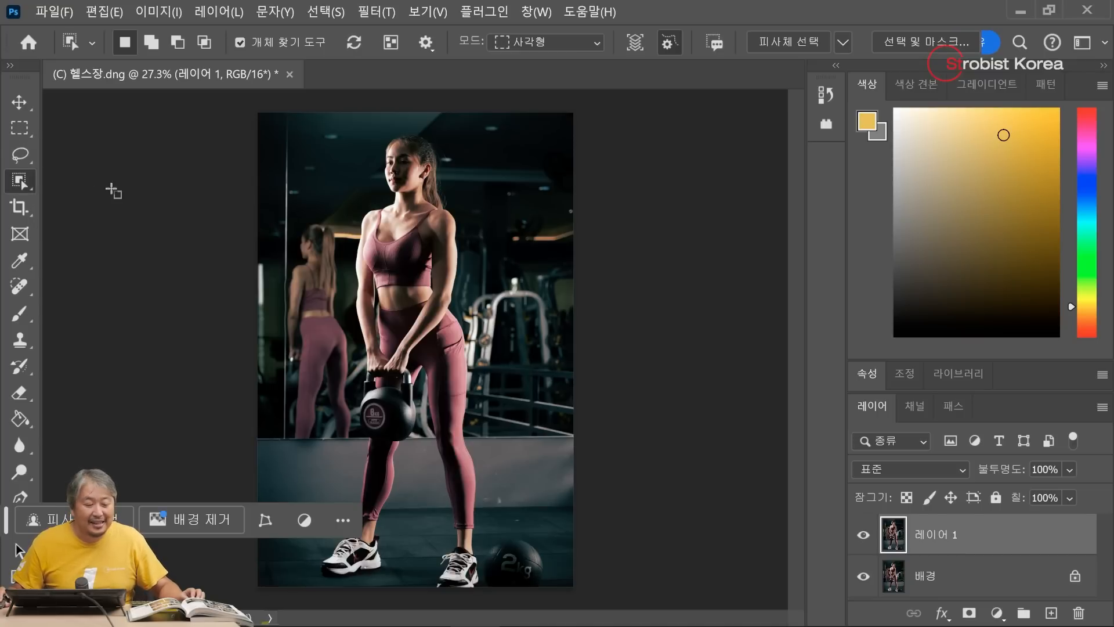
pyautogui.moveTo(283, 125); pyautogui.dragTo(500, 586)
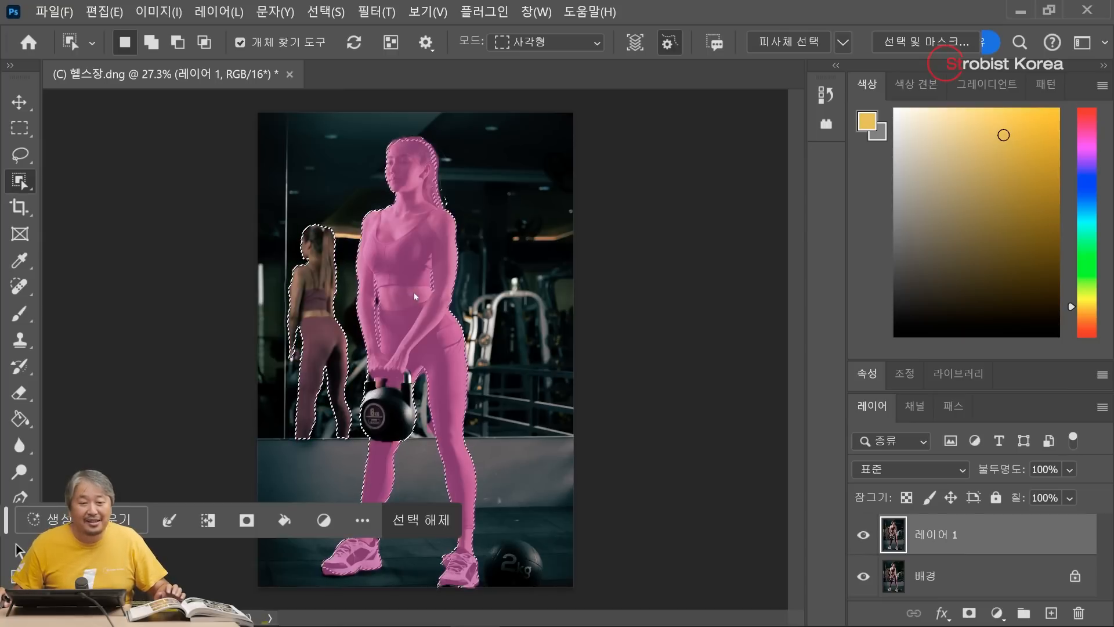
pyautogui.keyDown('shift'); pyautogui.click(326, 301); pyautogui.keyUp('shift')
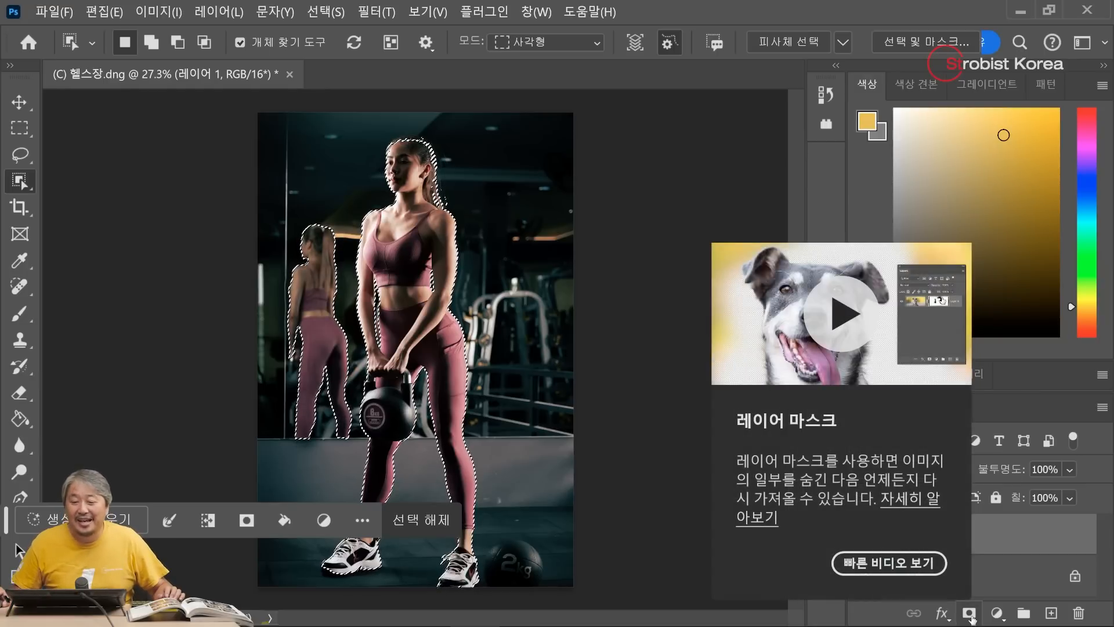
pyautogui.click(969, 614)
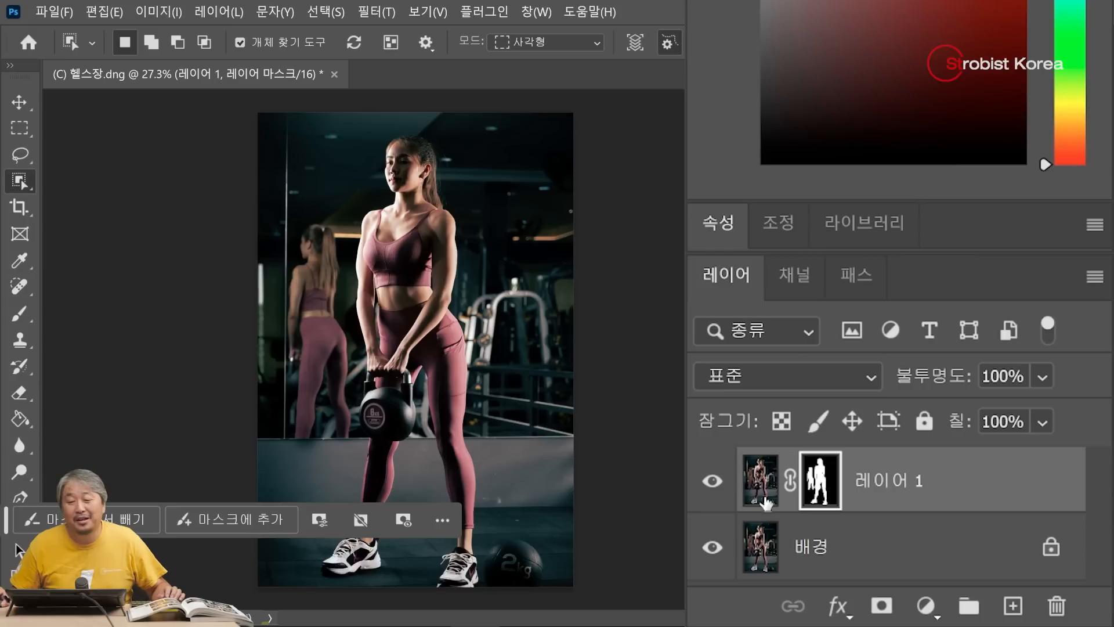
# Hide the background layer to examine the masked cutout of the woman and her reflection.
pyautogui.click(713, 548)
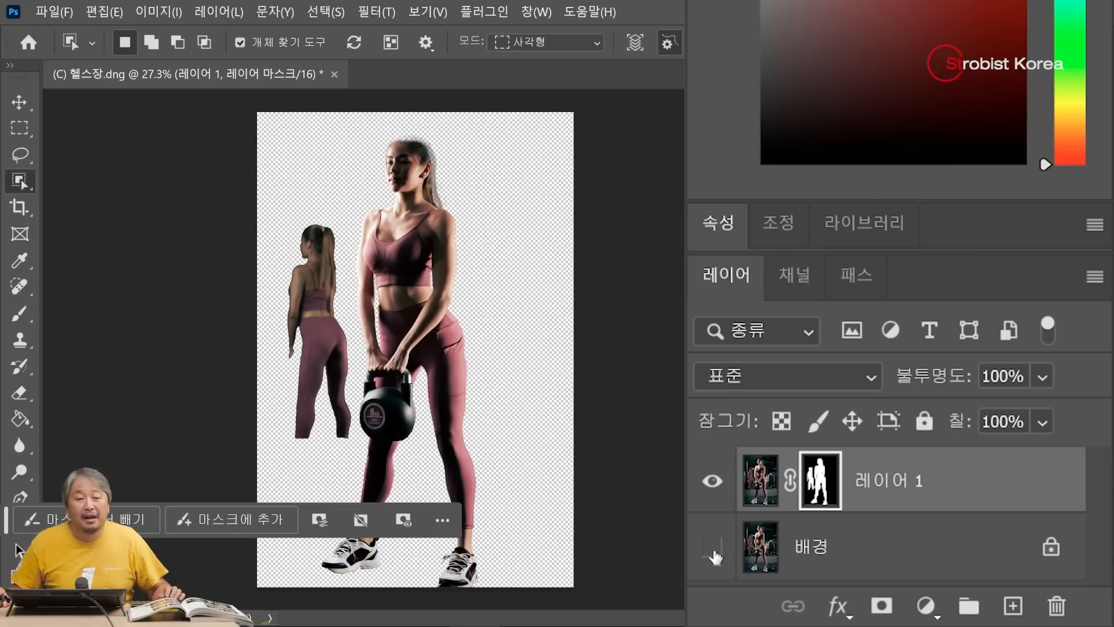
pyautogui.click(714, 551)
pyautogui.click(713, 551)
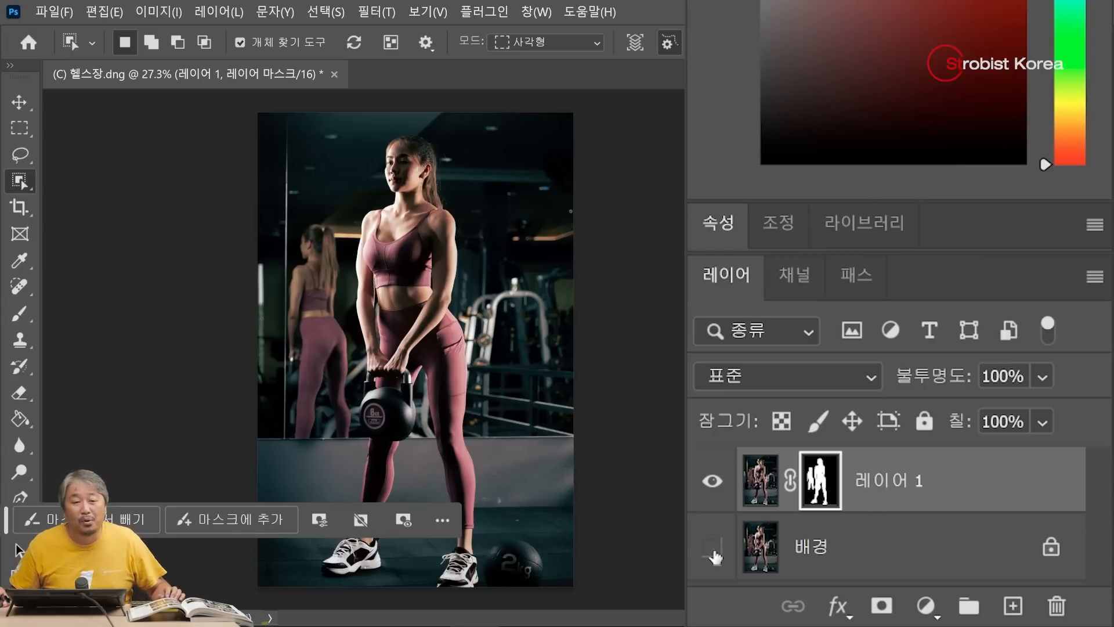
pyautogui.click(714, 551)
pyautogui.click(714, 551)
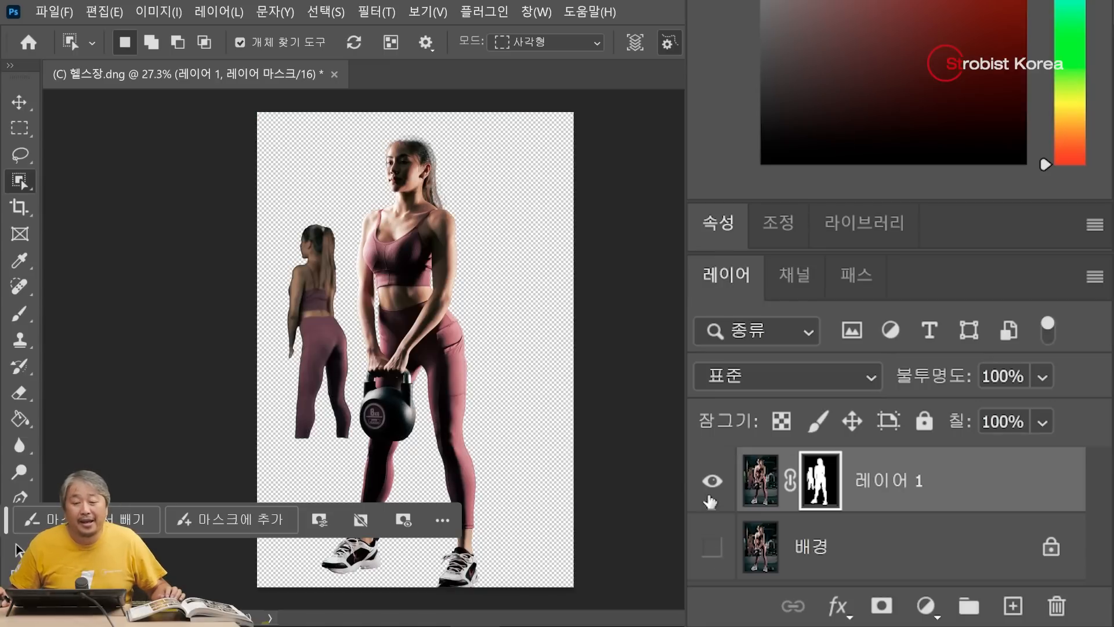
# Show the background layer again and compare the image with and without the masked Layer 1.
pyautogui.click(712, 480)
pyautogui.click(712, 548)
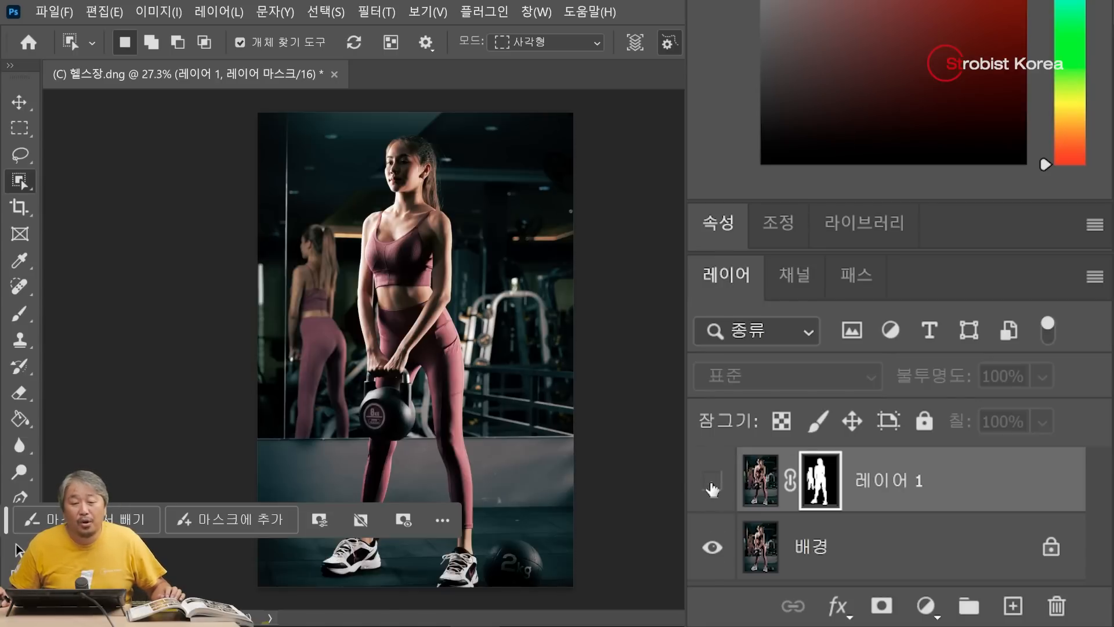
pyautogui.click(712, 481)
pyautogui.click(712, 482)
pyautogui.click(712, 481)
pyautogui.click(713, 481)
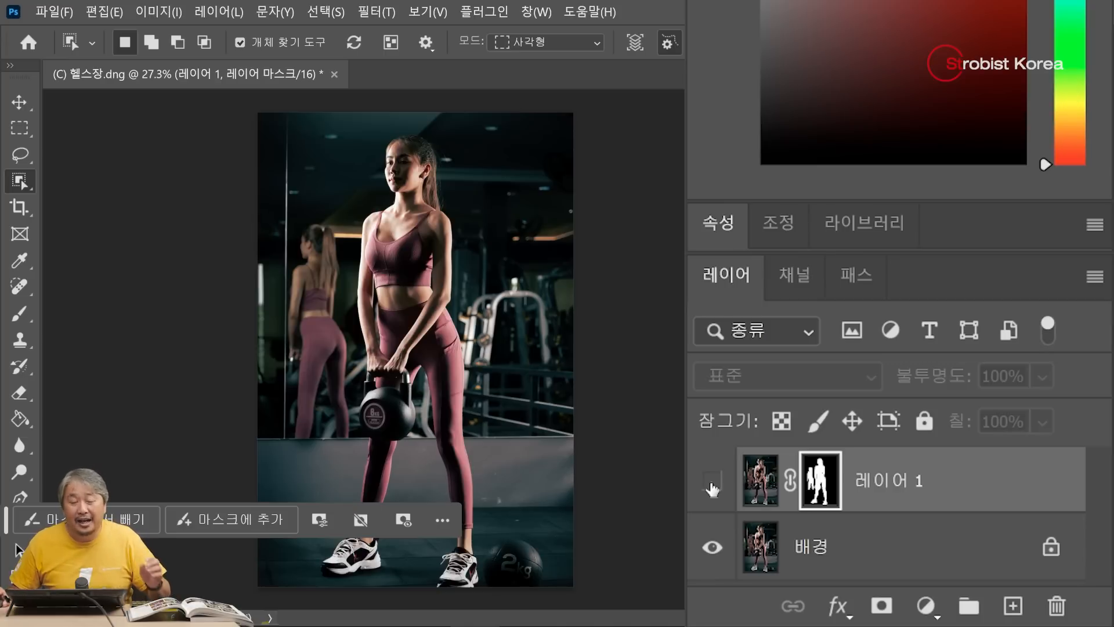
pyautogui.click(712, 481)
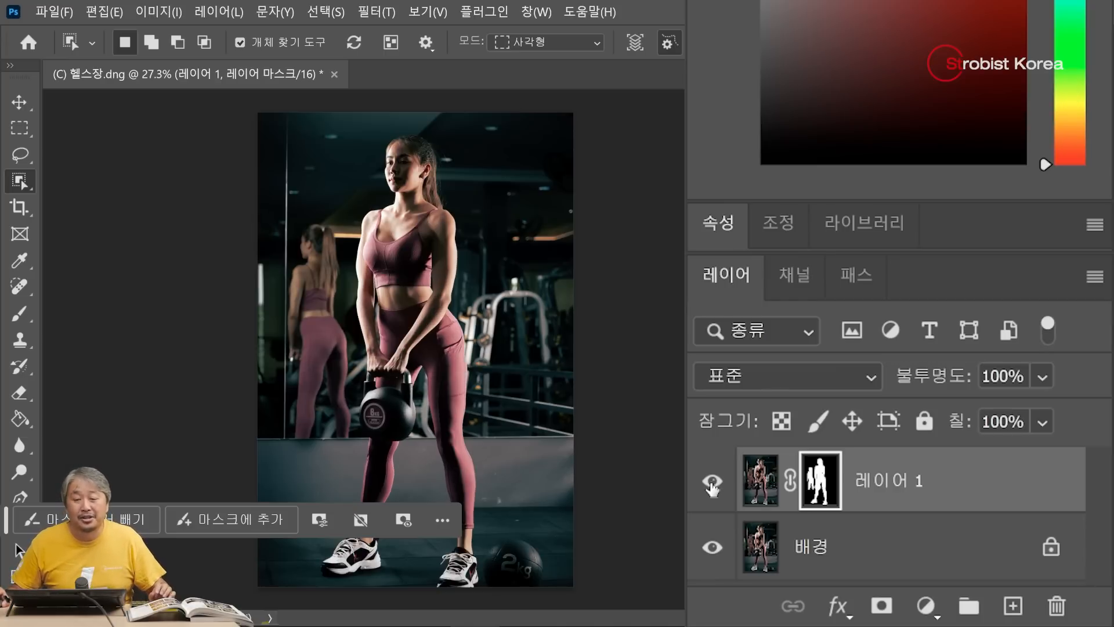
# Hide the background layer to inspect the edges of the masked woman and her reflection close up, and show it again.
pyautogui.click(712, 547)
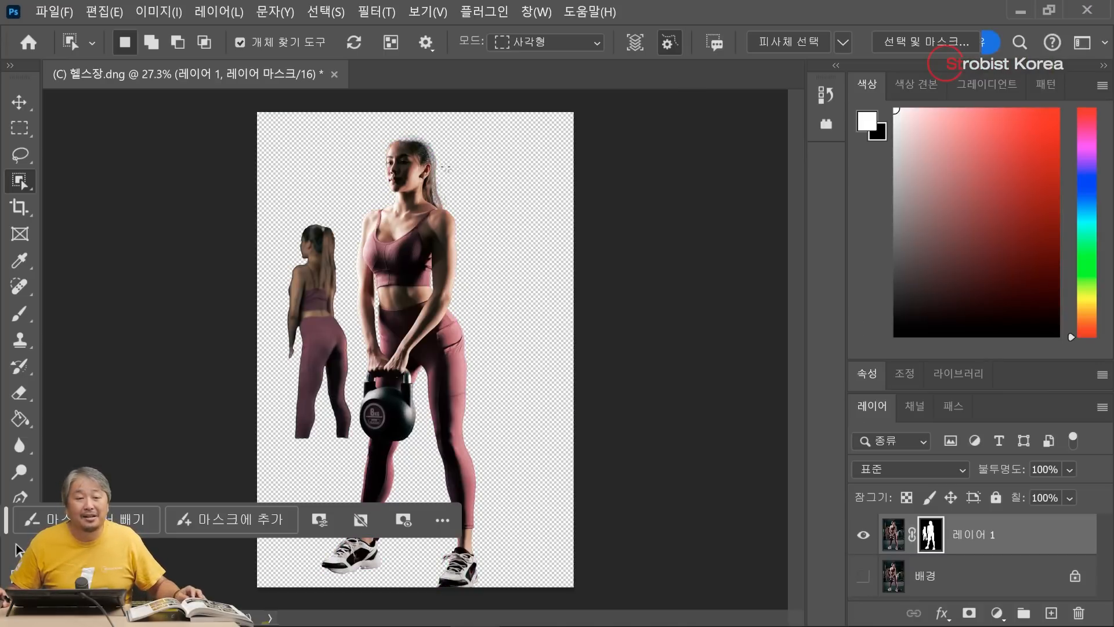
pyautogui.scroll(10, 444, 171)
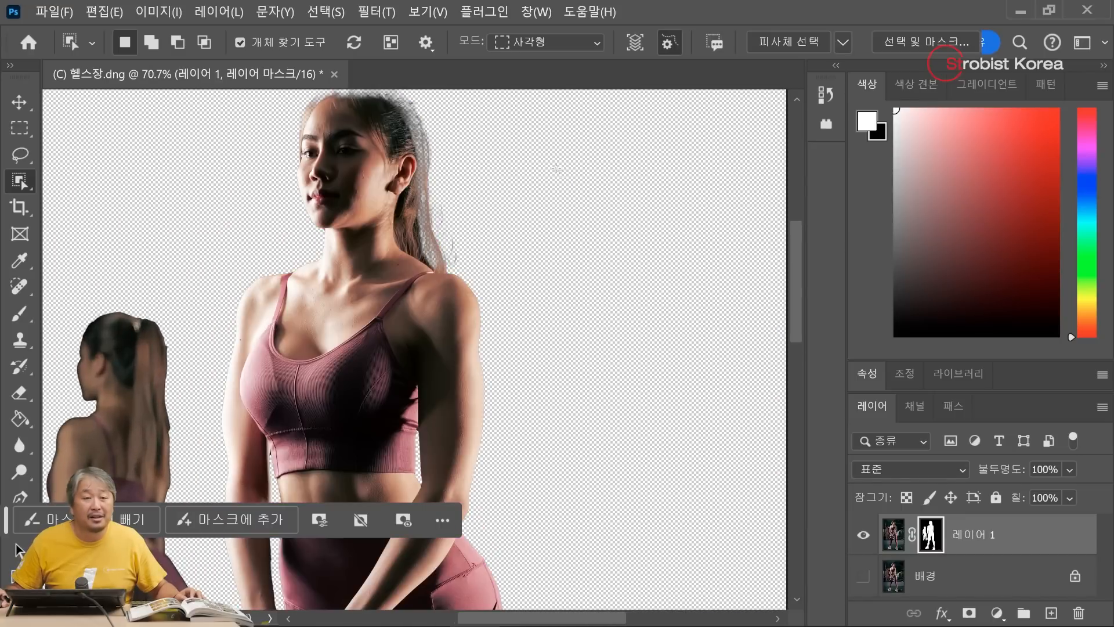
pyautogui.scroll(-4, 556, 169)
pyautogui.scroll(-6, 514, 198)
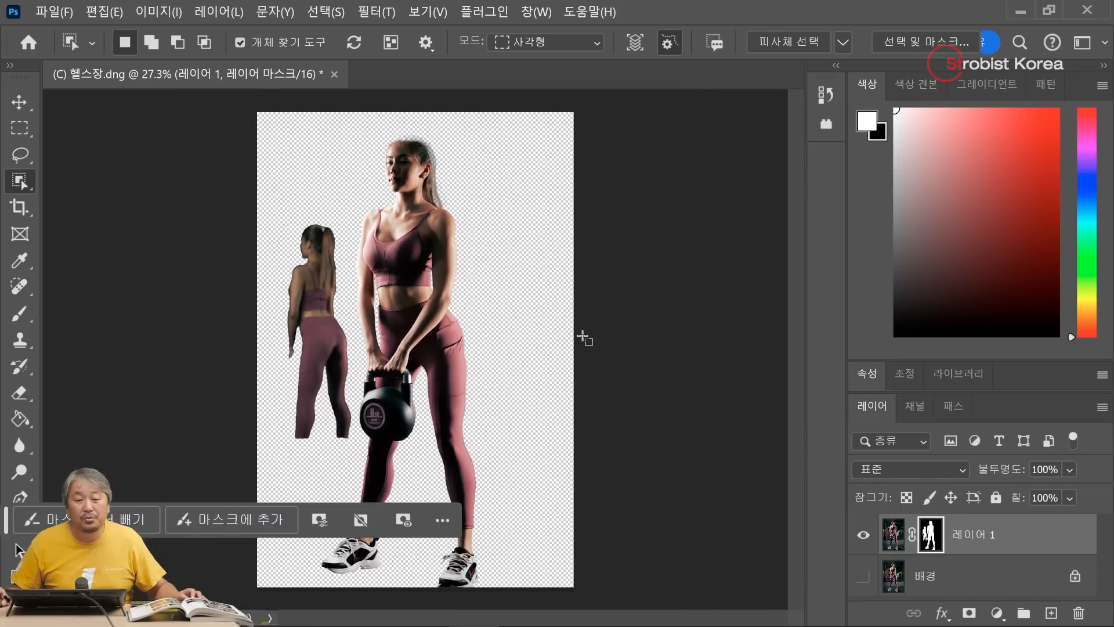
pyautogui.click(864, 578)
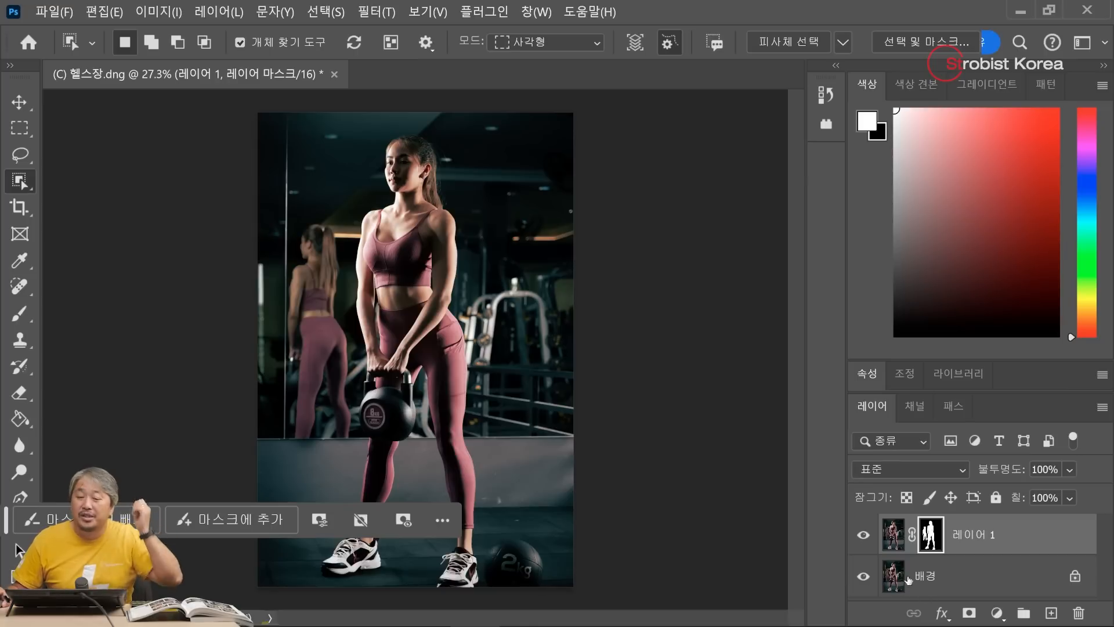
# Toggle the visibility of the masked Layer 1 several times to compare the woman's original and reshaped figure.
pyautogui.click(865, 535)
pyautogui.click(864, 535)
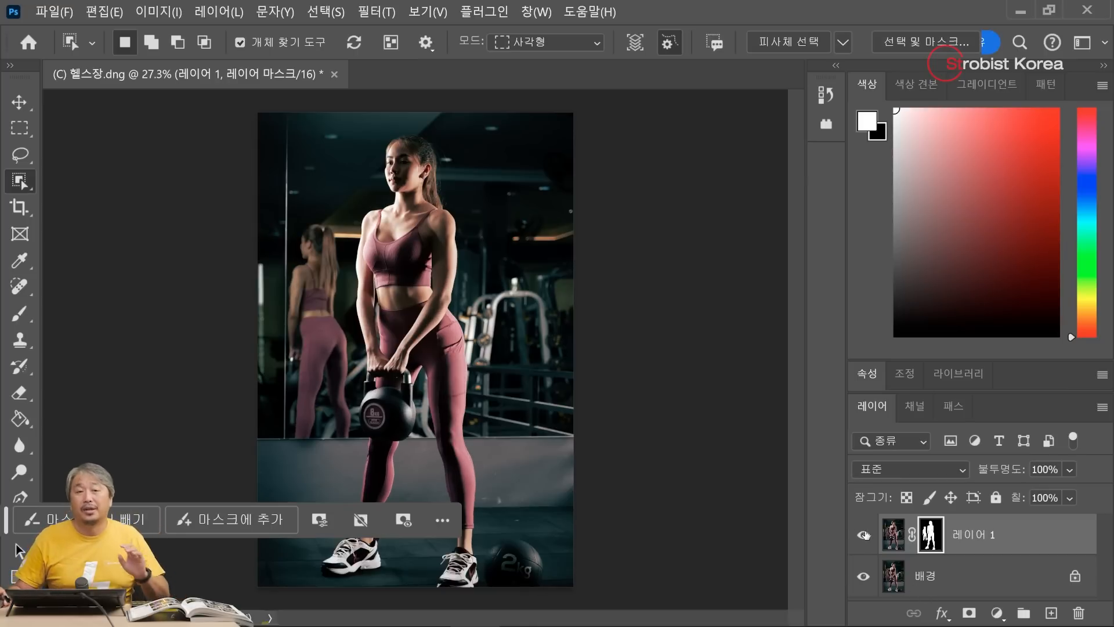
pyautogui.click(864, 535)
pyautogui.click(864, 535)
pyautogui.click(864, 534)
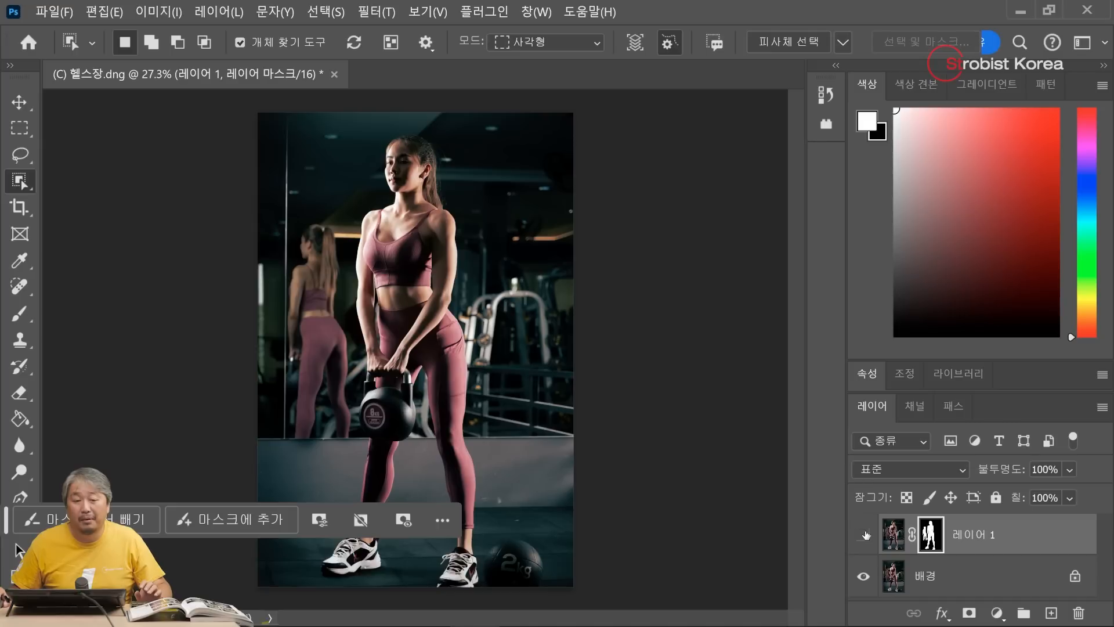
pyautogui.click(864, 534)
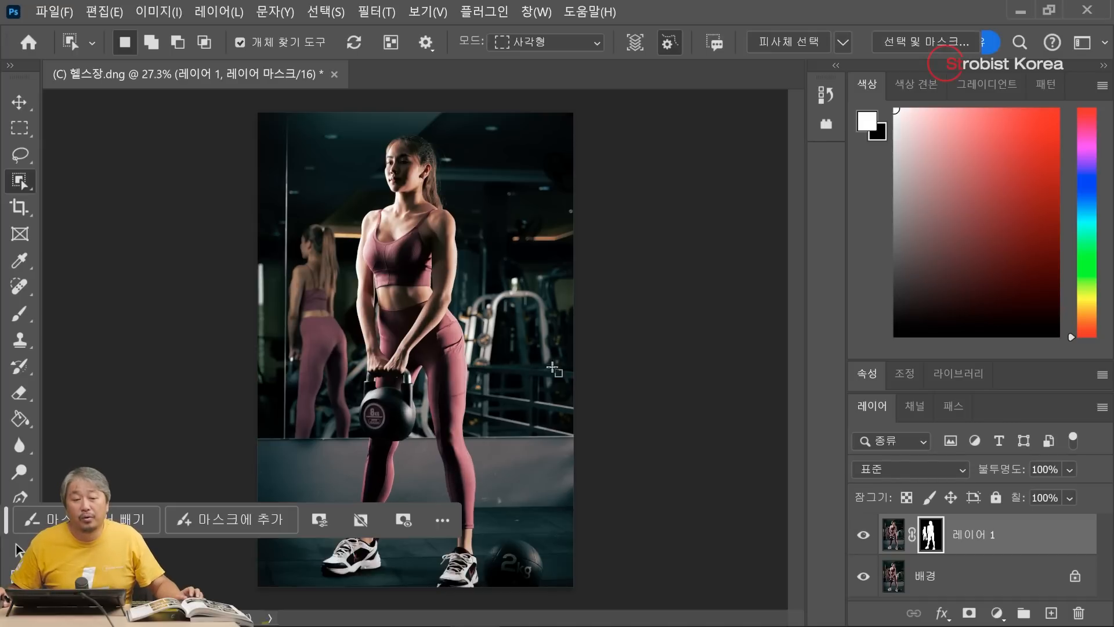
# Examine the gym equipment, mirror edge and background around the woman and her reflection for distortion.
pyautogui.scroll(3, 482, 331)
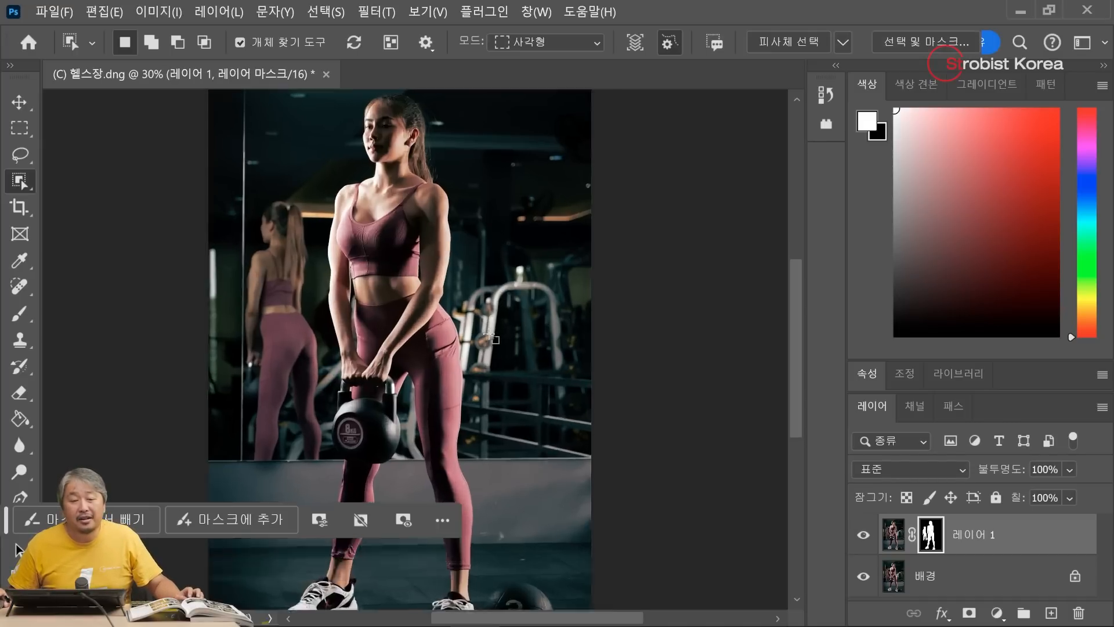
pyautogui.scroll(2, 482, 340)
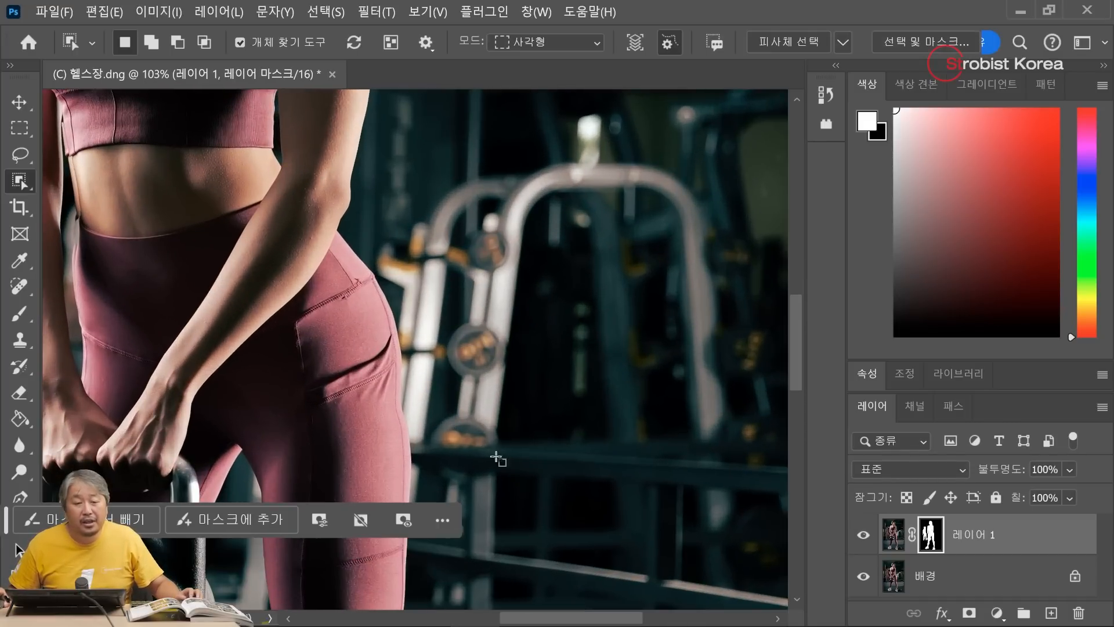
pyautogui.moveTo(432, 373); pyautogui.dragTo(559, 381)
pyautogui.moveTo(558, 301); pyautogui.dragTo(639, 521)
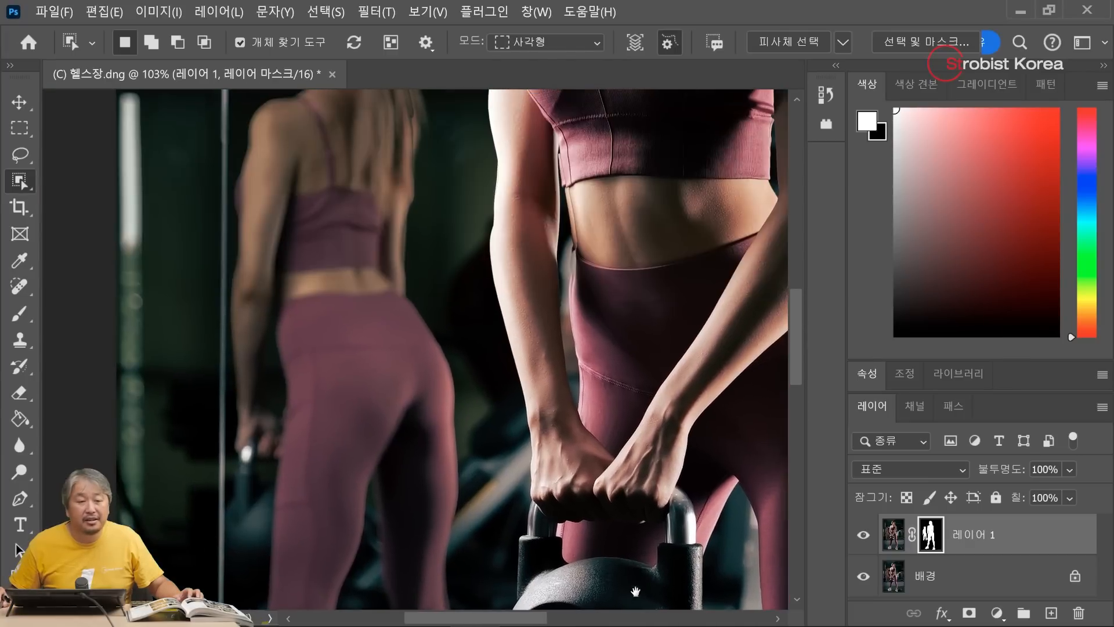
pyautogui.moveTo(523, 258); pyautogui.dragTo(533, 308)
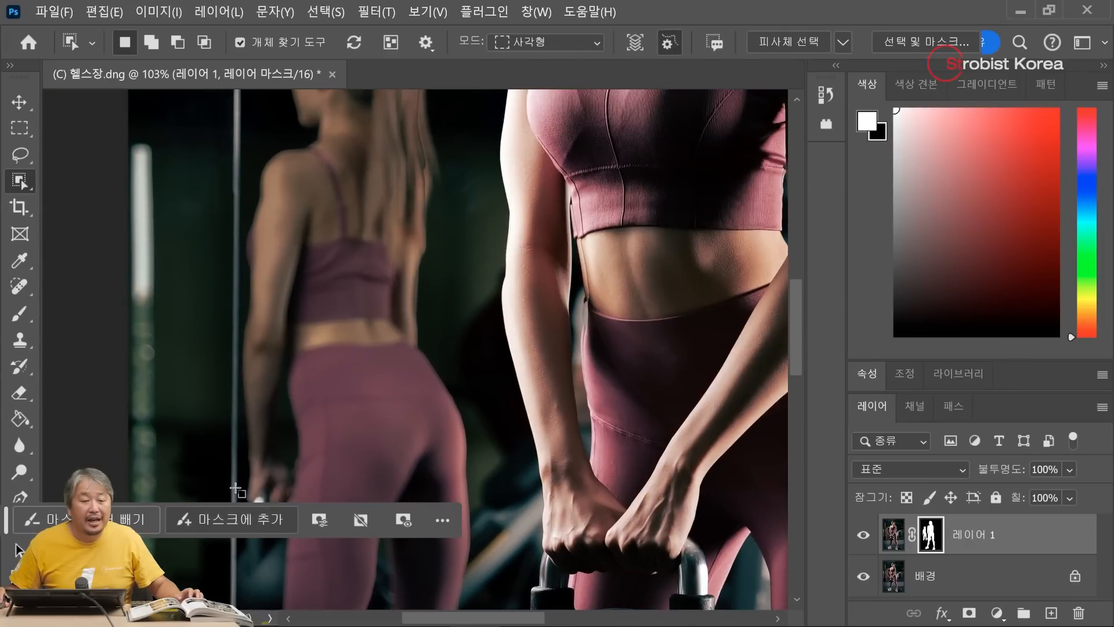
pyautogui.moveTo(238, 149); pyautogui.dragTo(249, 348)
pyautogui.scroll(-4, 249, 348)
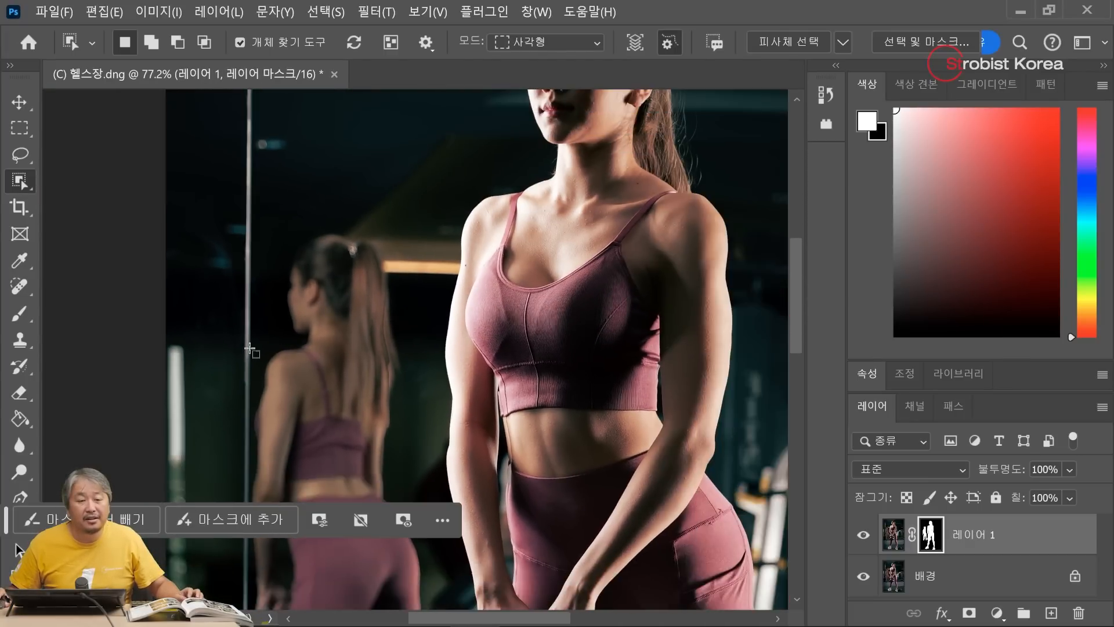
pyautogui.scroll(-2, 250, 348)
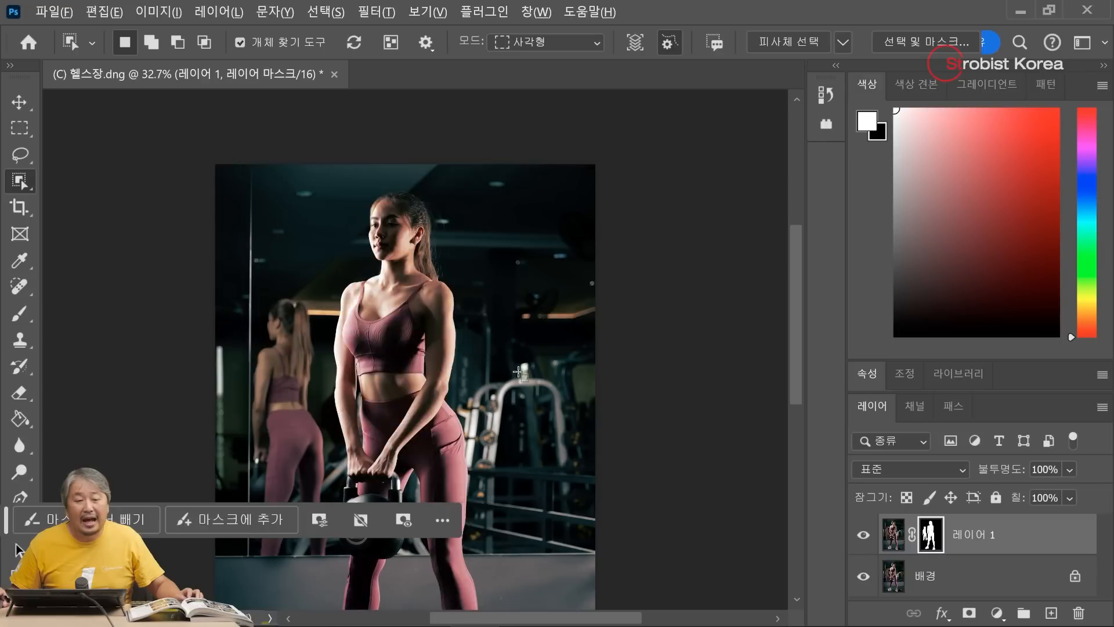
pyautogui.scroll(-2, 556, 337)
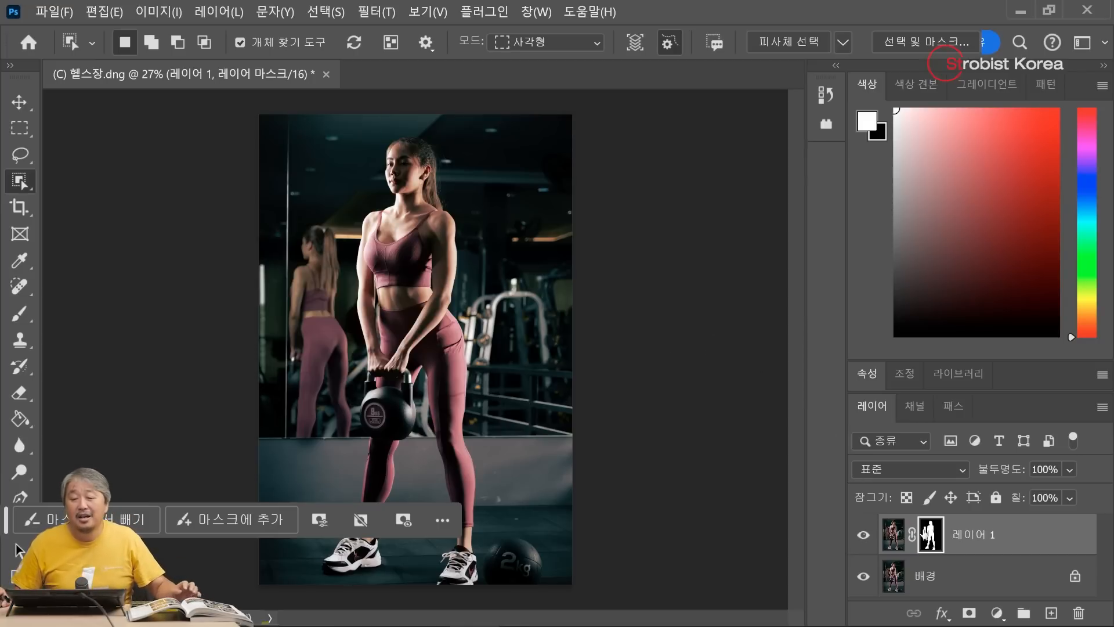
pyautogui.doubleClick(938, 540)
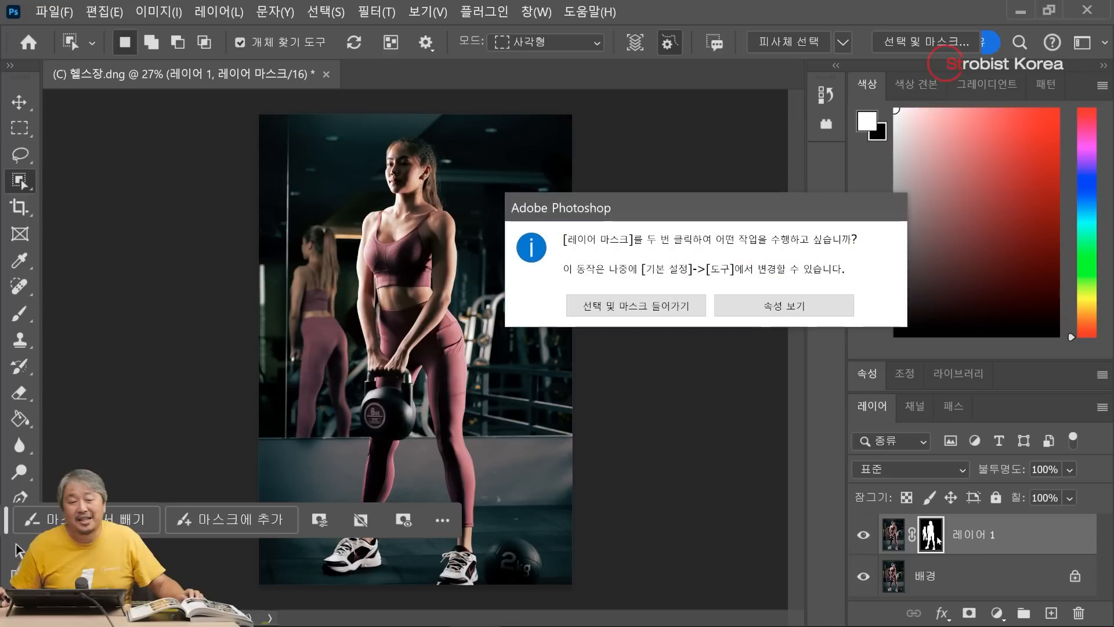
pyautogui.click(680, 304)
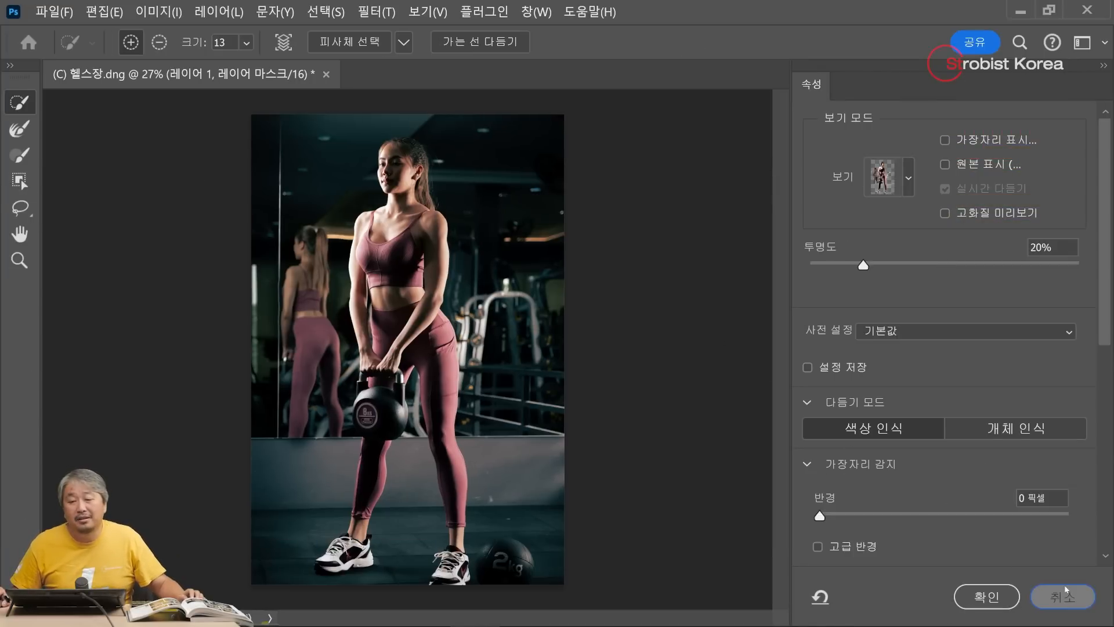
pyautogui.click(1051, 593)
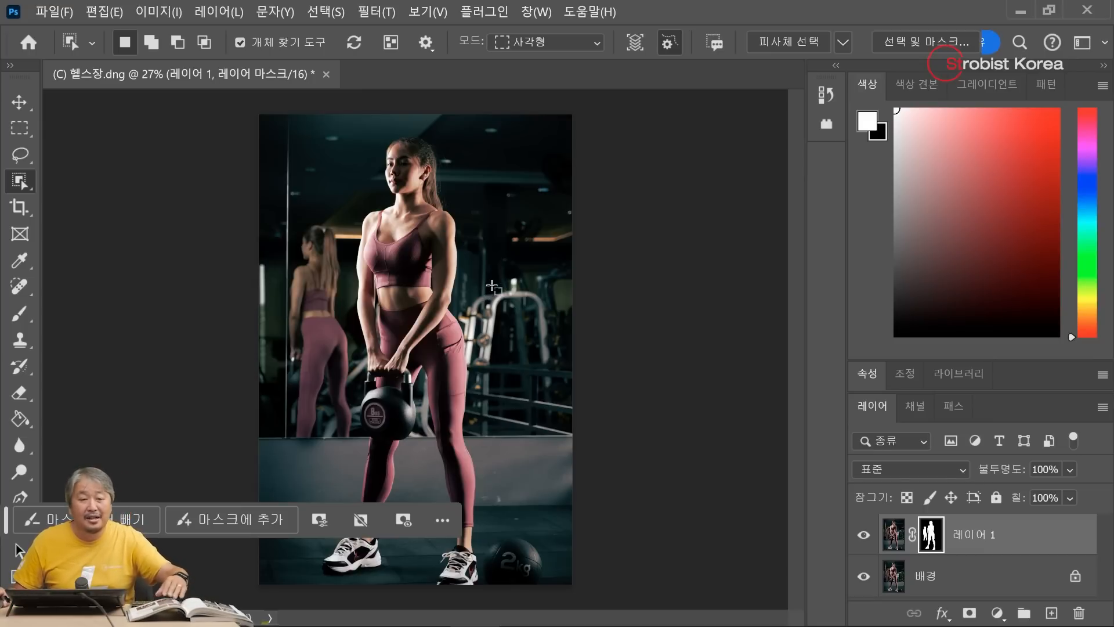
# Target Layer 1's image instead of its mask and set up a soft Brush with 32 px size and 0% hardness.
pyautogui.click(894, 535)
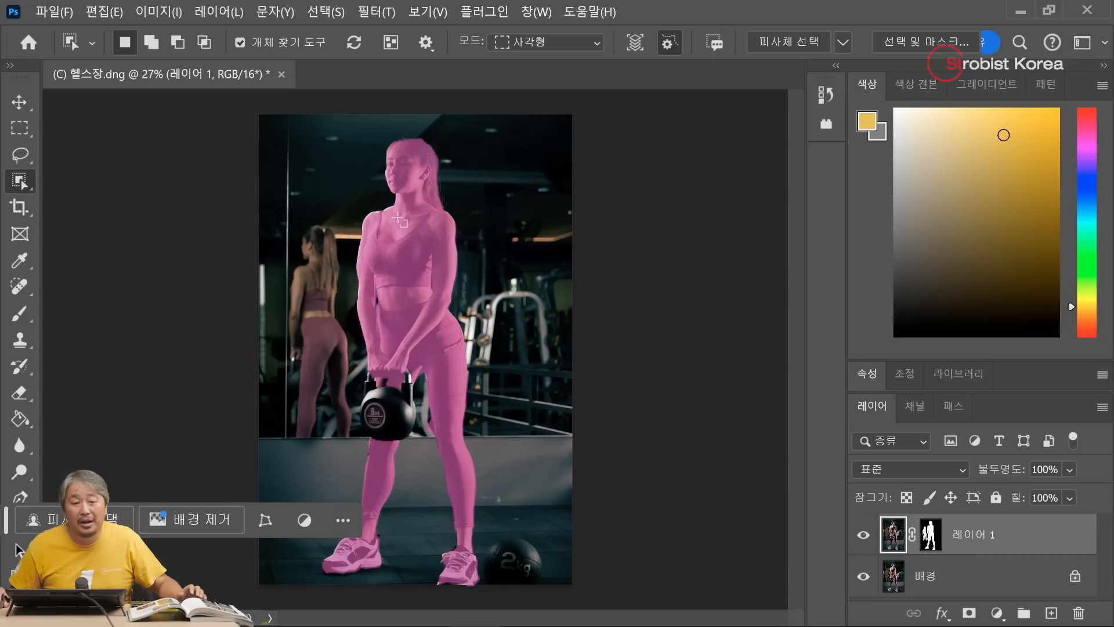
pyautogui.press('m')
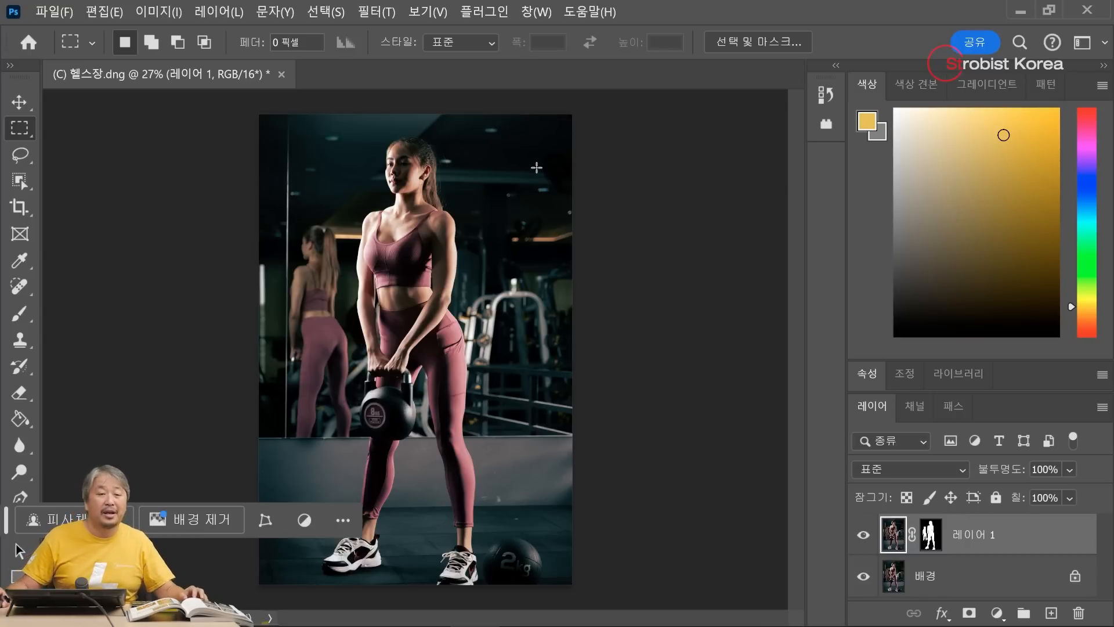
pyautogui.scroll(1, 396, 303)
pyautogui.scroll(2, 397, 303)
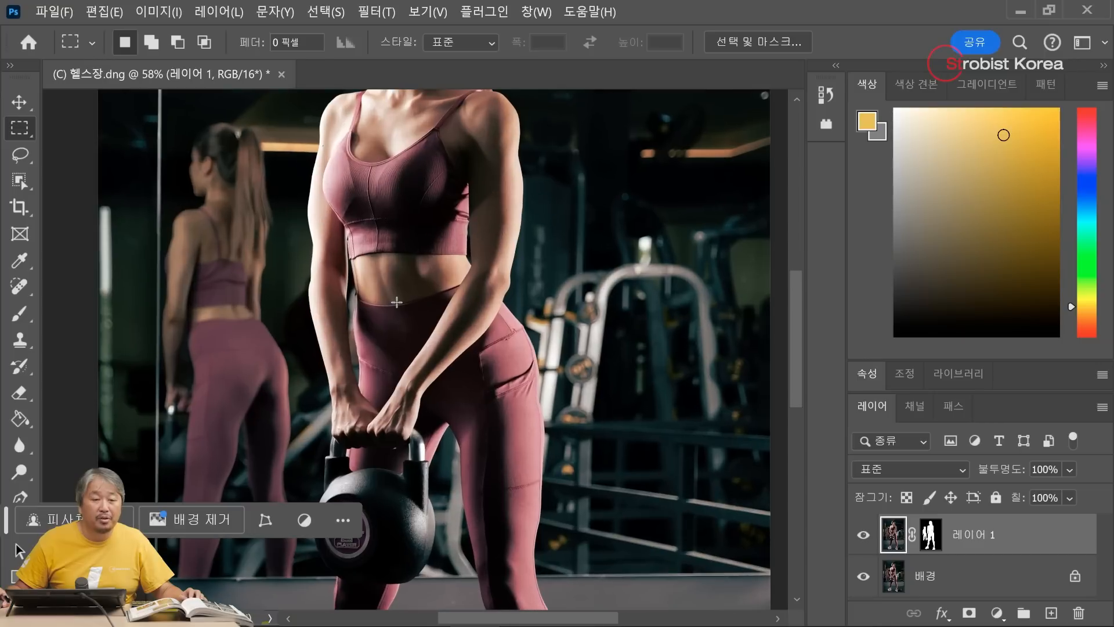
pyautogui.click(20, 314)
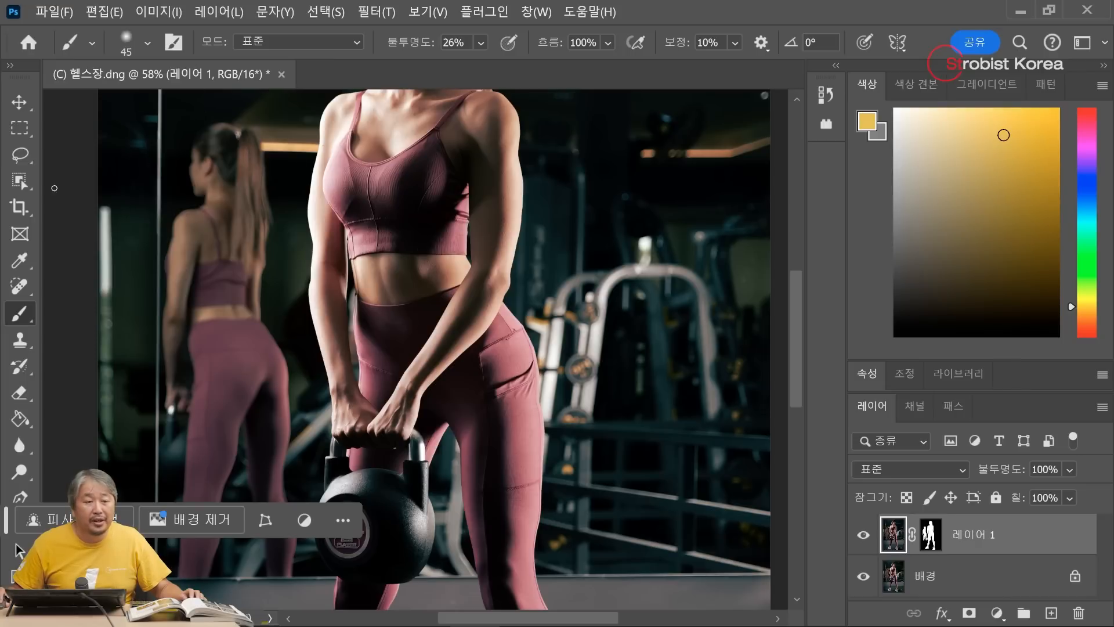
pyautogui.click(135, 44)
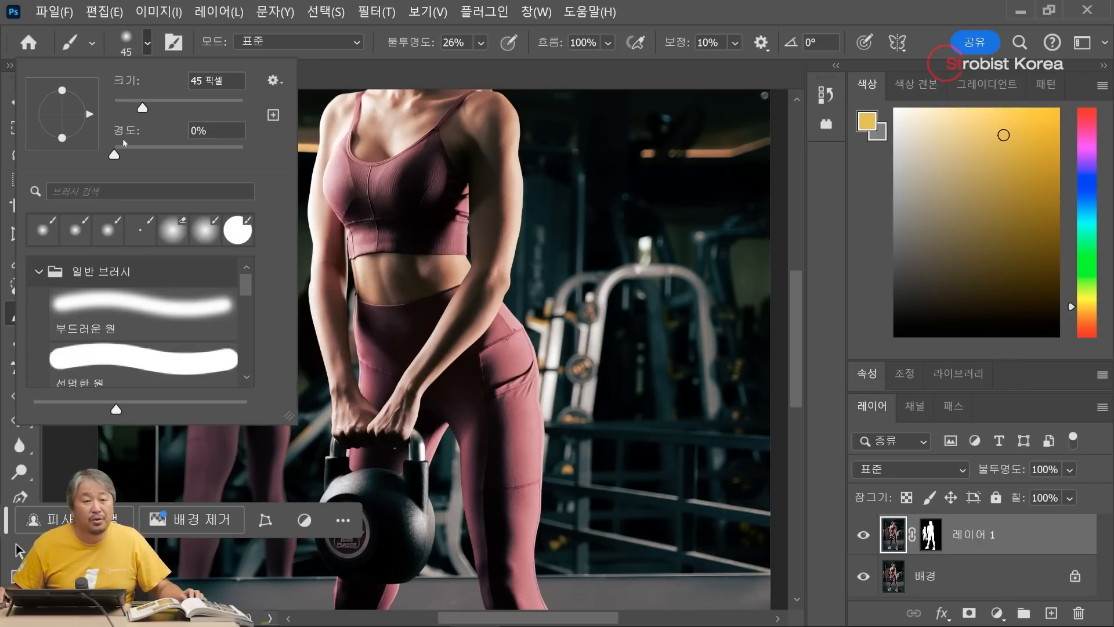
pyautogui.moveTo(114, 154); pyautogui.dragTo(102, 155)
pyautogui.moveTo(142, 107); pyautogui.dragTo(135, 107)
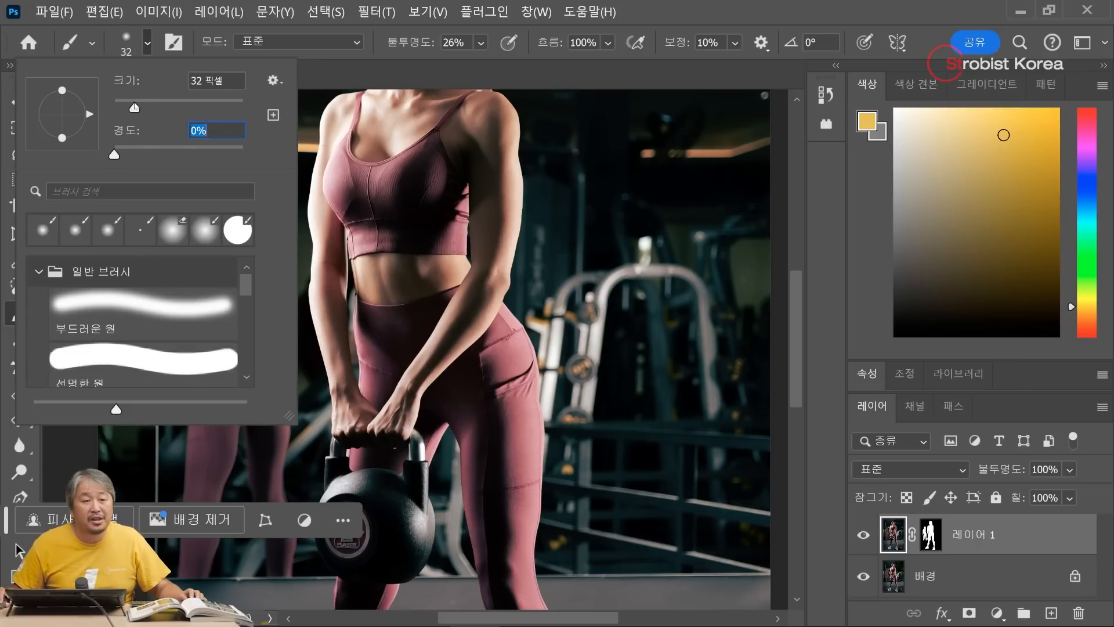
pyautogui.click(691, 15)
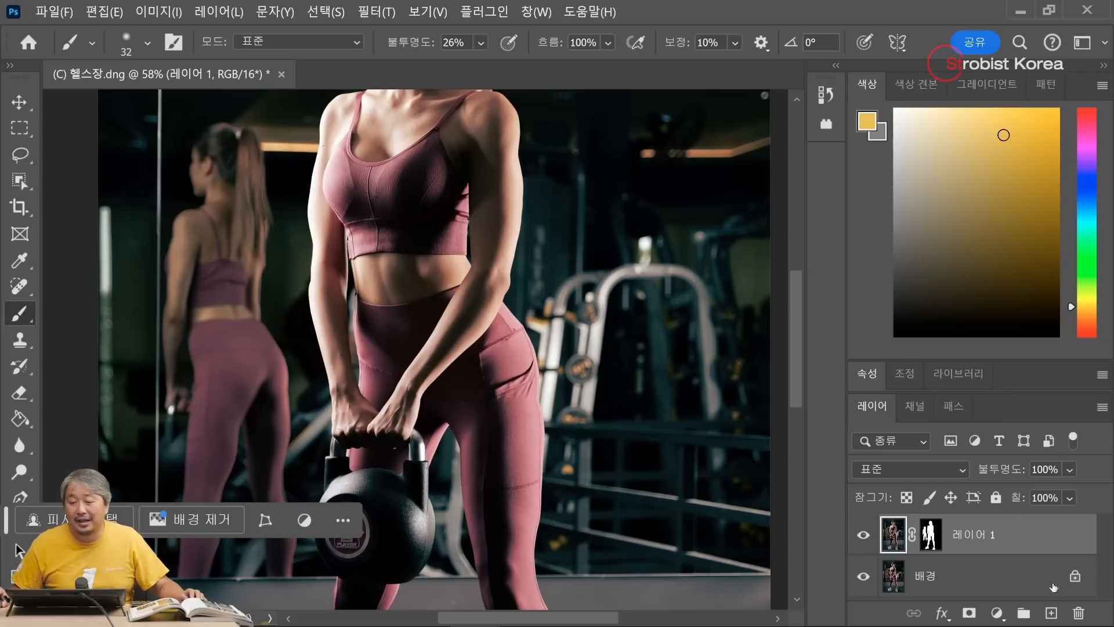
# Add a new empty layer above Layer 1 and set the foreground colour to black.
pyautogui.click(1051, 614)
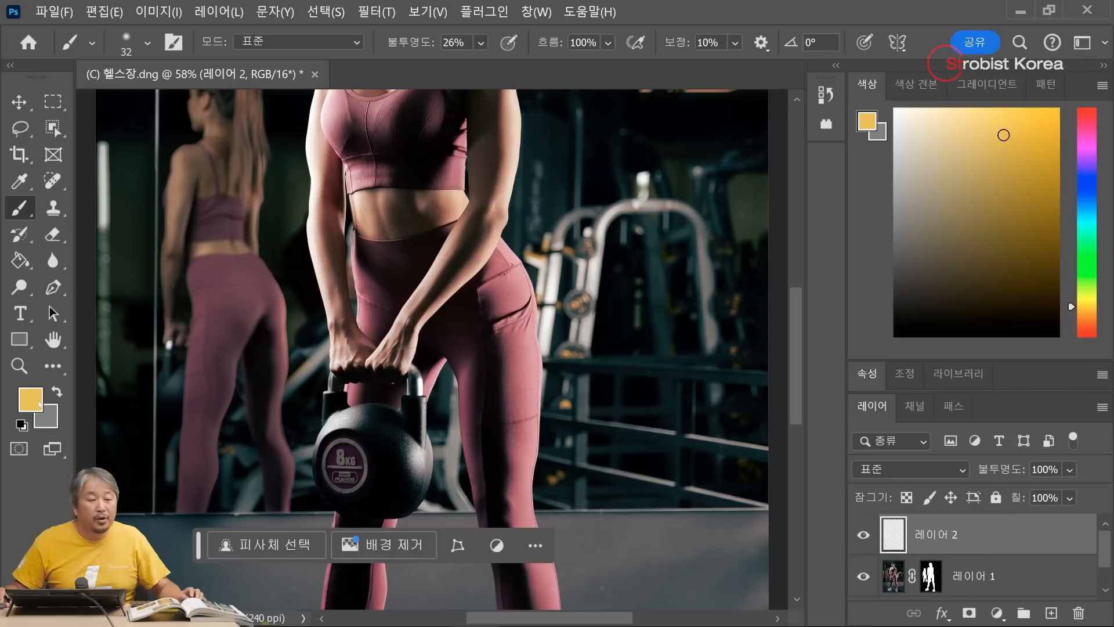
pyautogui.click(36, 401)
pyautogui.moveTo(359, 354)
pyautogui.mouseDown()
pyautogui.moveTo(408, 468)
pyautogui.moveTo(194, 451)
pyautogui.moveTo(67, 493)
pyautogui.mouseUp()
pyautogui.click(634, 173)
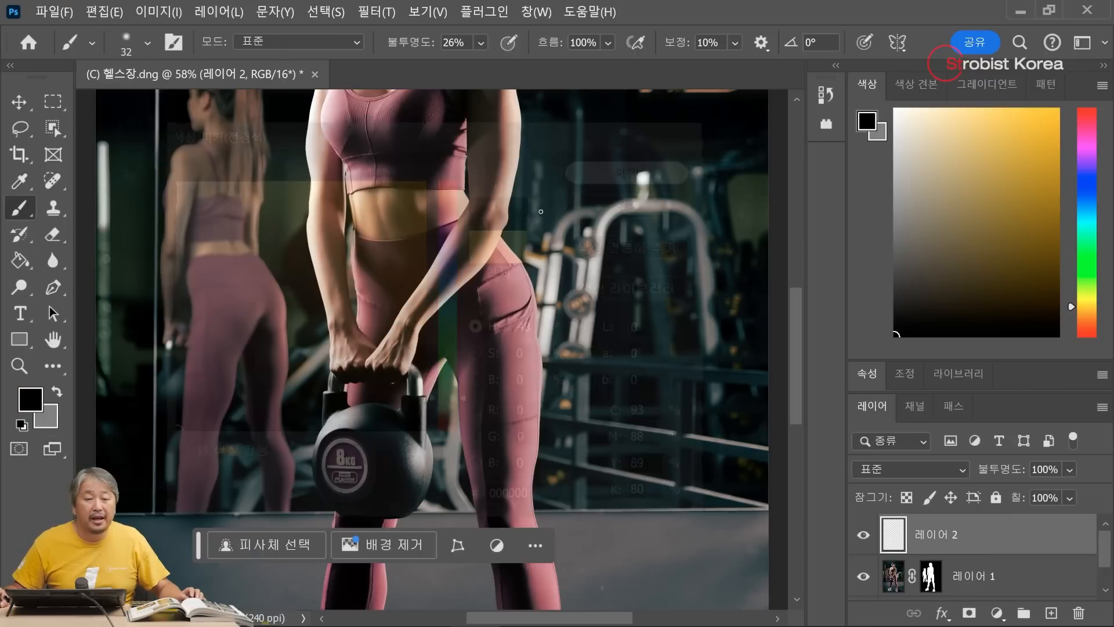
# Set the Brush opacity to 10% and enlarge the brush to 125 px.
pyautogui.scroll(3, 430, 348)
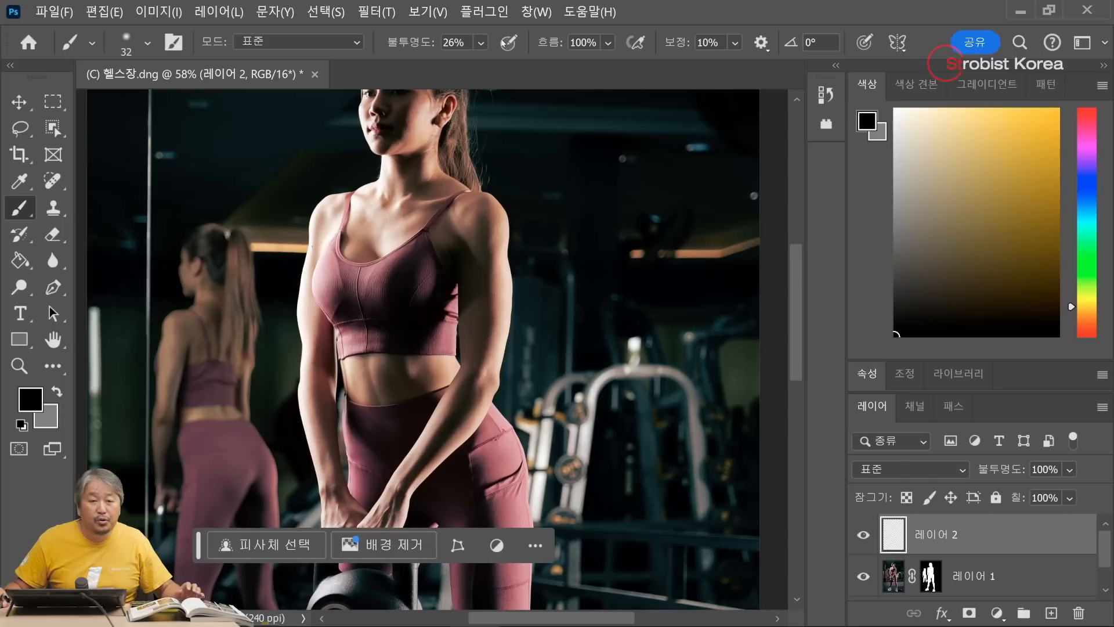
pyautogui.click(480, 42)
pyautogui.moveTo(485, 68); pyautogui.dragTo(492, 68)
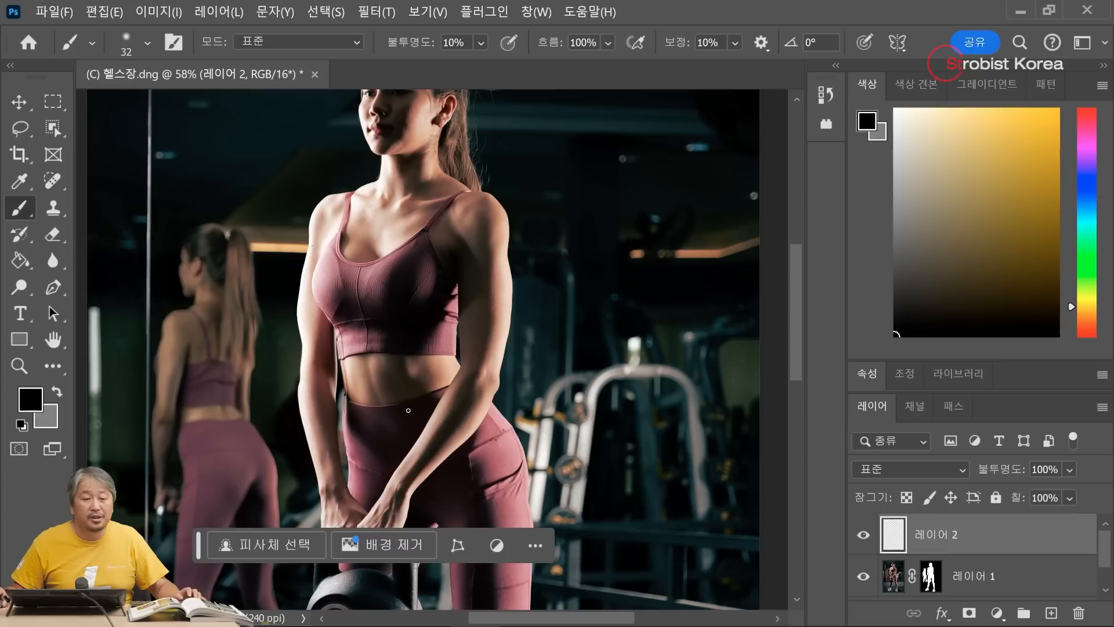
pyautogui.press(']')
pyautogui.press(']')
pyautogui.press(']')
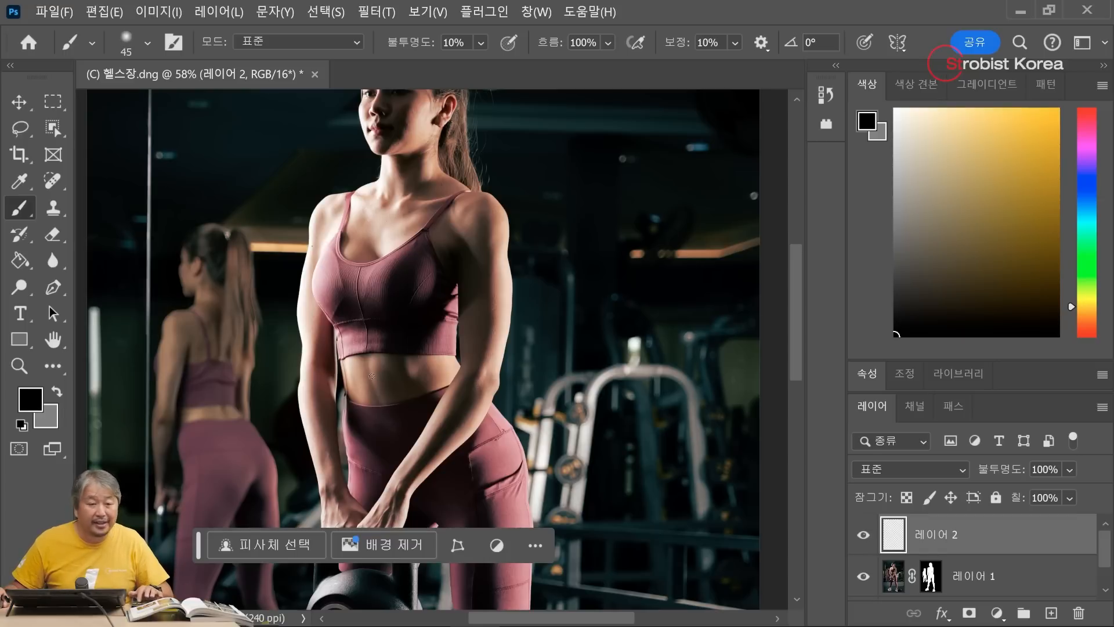
pyautogui.press(']')
pyautogui.press(']')
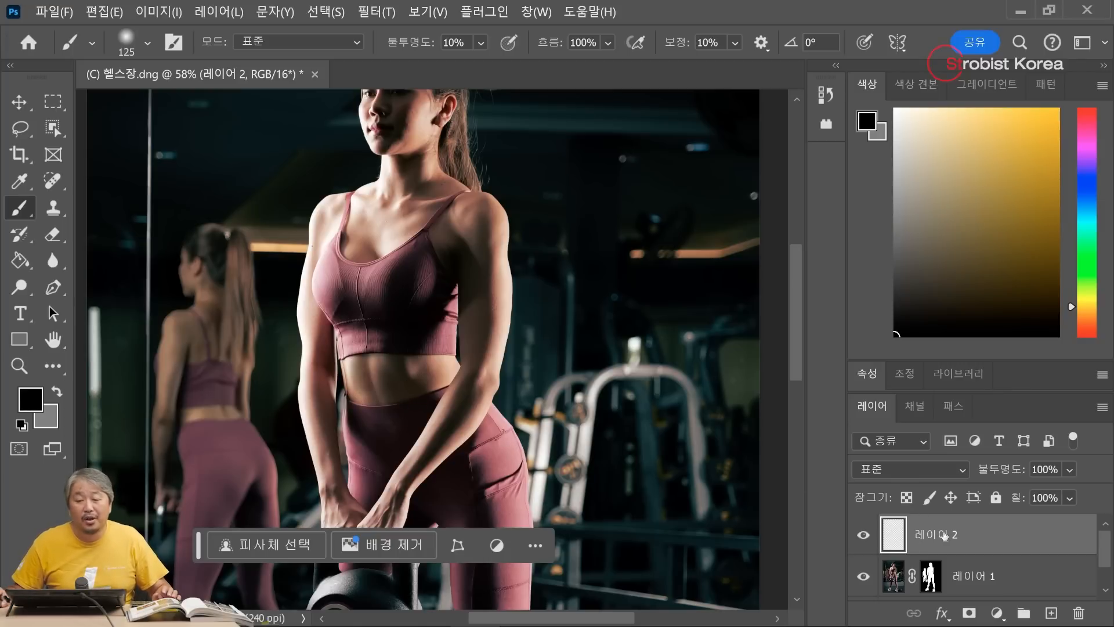
# Set Layer 2's blend mode to Luminosity and reduce the brush to 80 px for work on the woman's upper body.
pyautogui.click(943, 470)
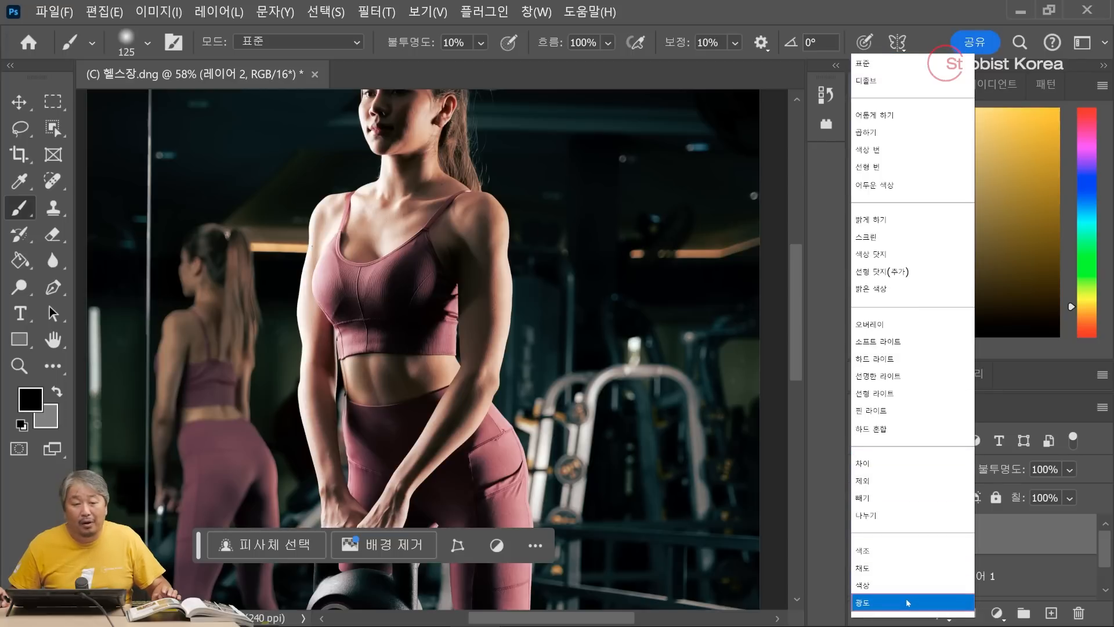
pyautogui.click(908, 603)
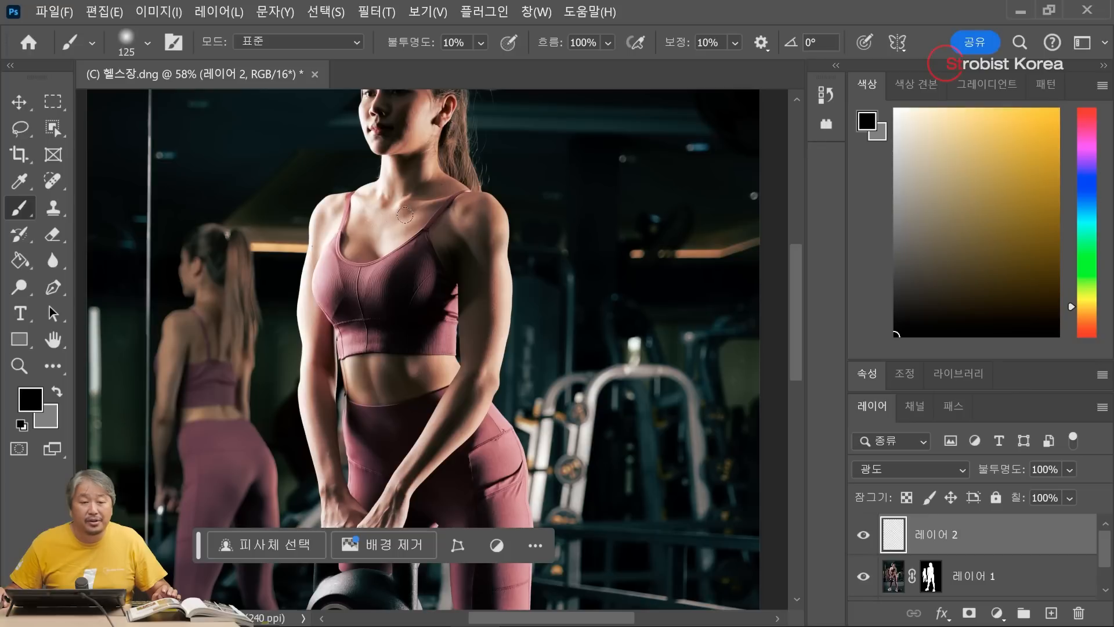
pyautogui.press('[')
pyautogui.press('[')
pyautogui.press('[')
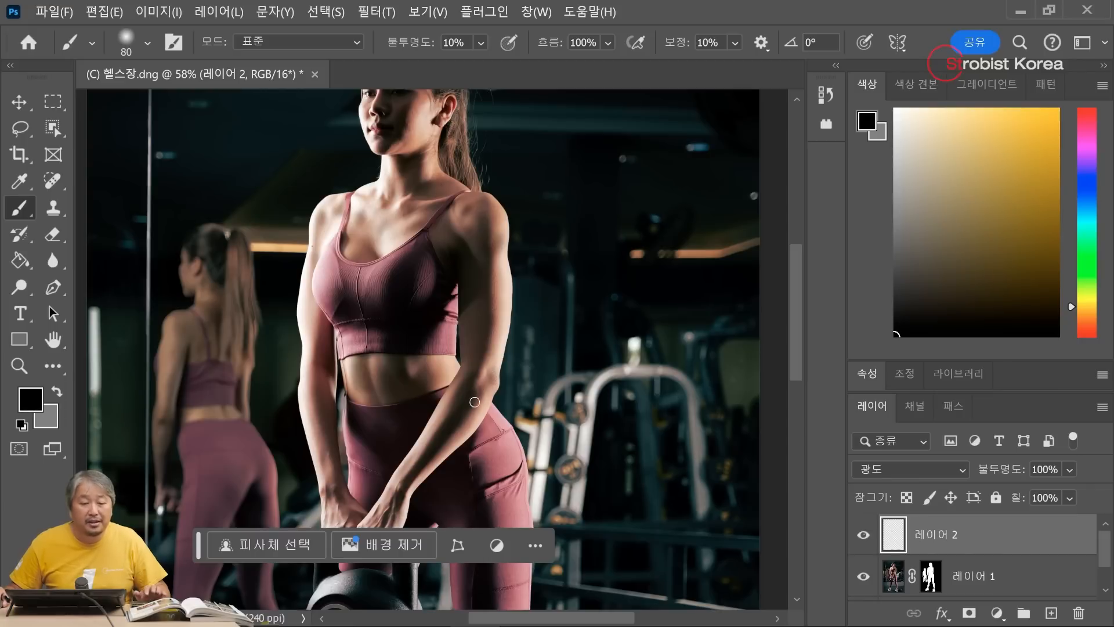
pyautogui.moveTo(447, 430); pyautogui.dragTo(550, 373)
pyautogui.moveTo(497, 274); pyautogui.dragTo(498, 340)
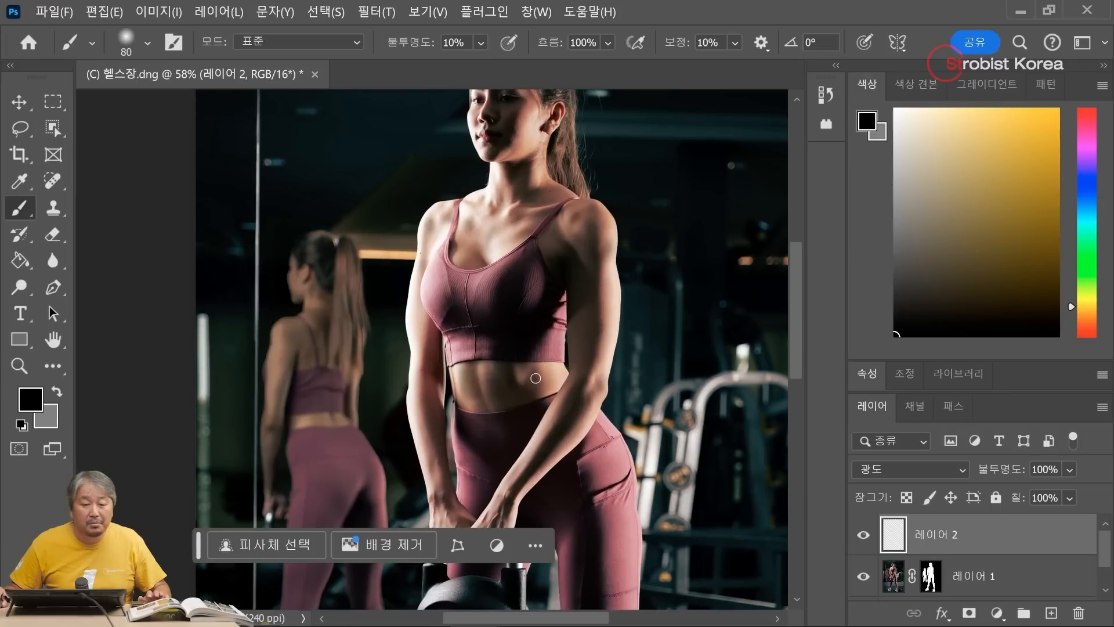
pyautogui.scroll(-2, 529, 394)
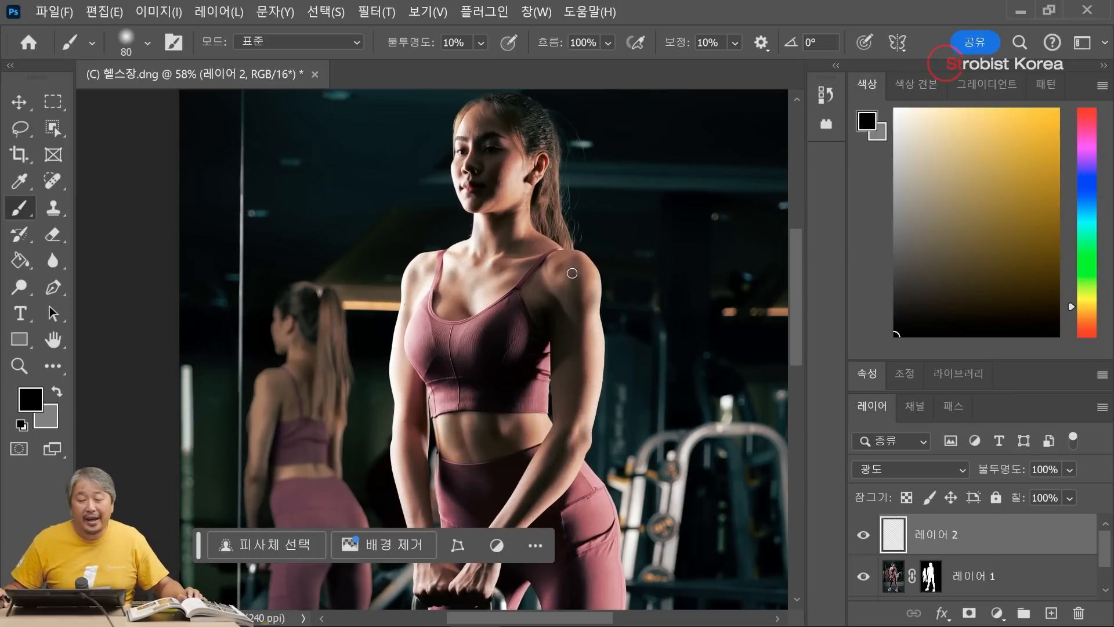
# Enlarge the brush to 250 px for broader shading on the woman's full figure.
pyautogui.scroll(-1, 572, 273)
pyautogui.scroll(-2, 572, 272)
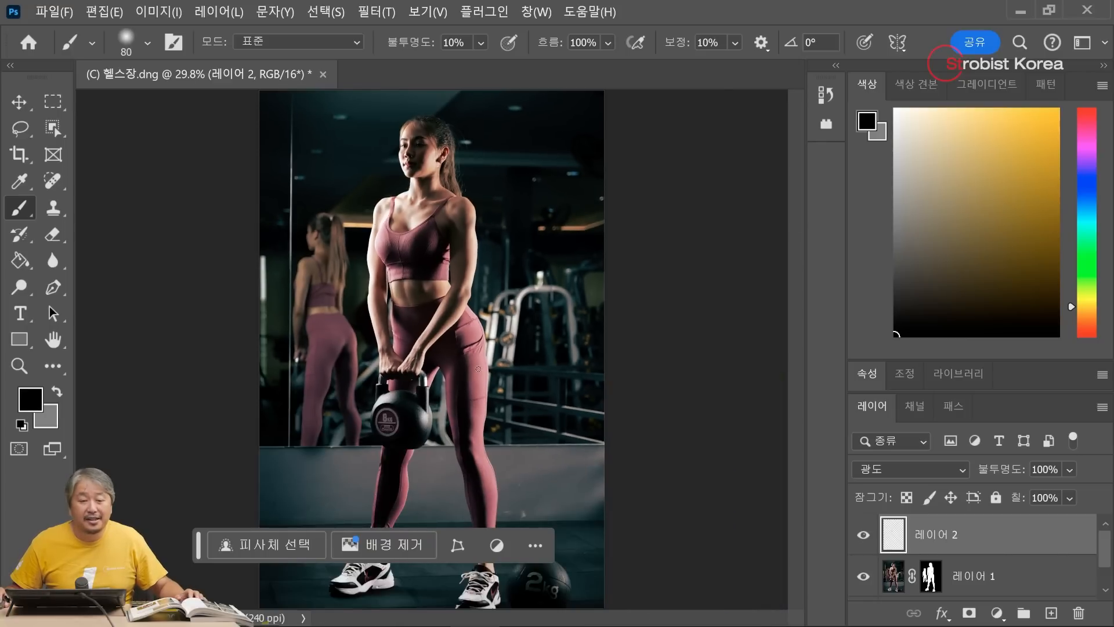
pyautogui.press(']')
pyautogui.press(']')
pyautogui.press(']')
pyautogui.press(']')
pyautogui.press(']')
pyautogui.press(']')
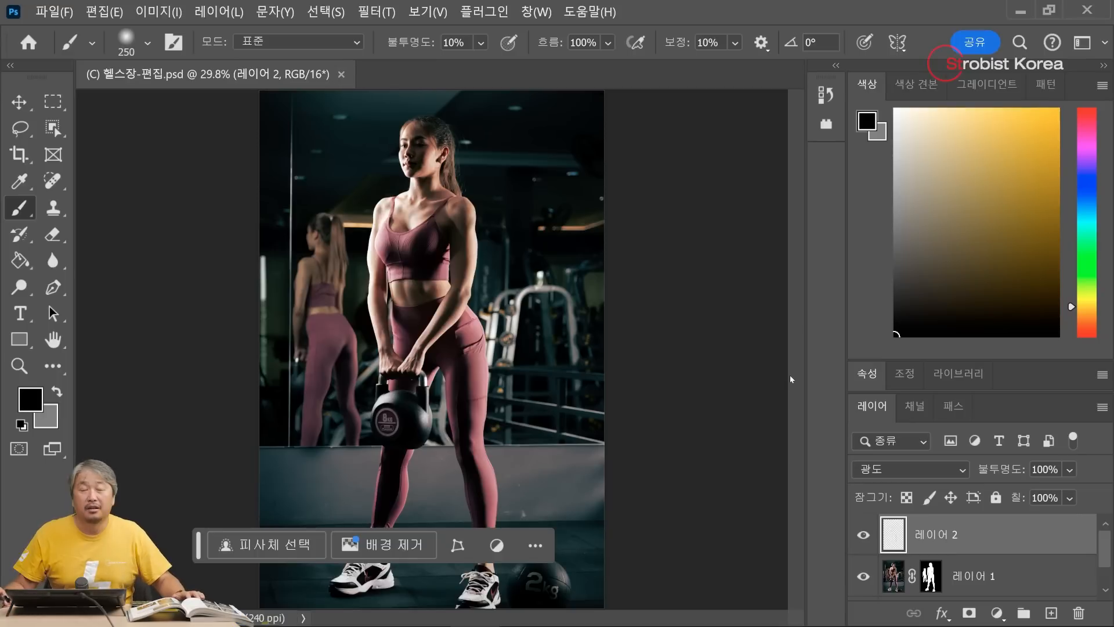
# Close 헬스장-편집.psd, return to Lightroom Classic's Library and open the edited gym portrait in Loupe view.
pyautogui.hotkey('ctrl', 'w')
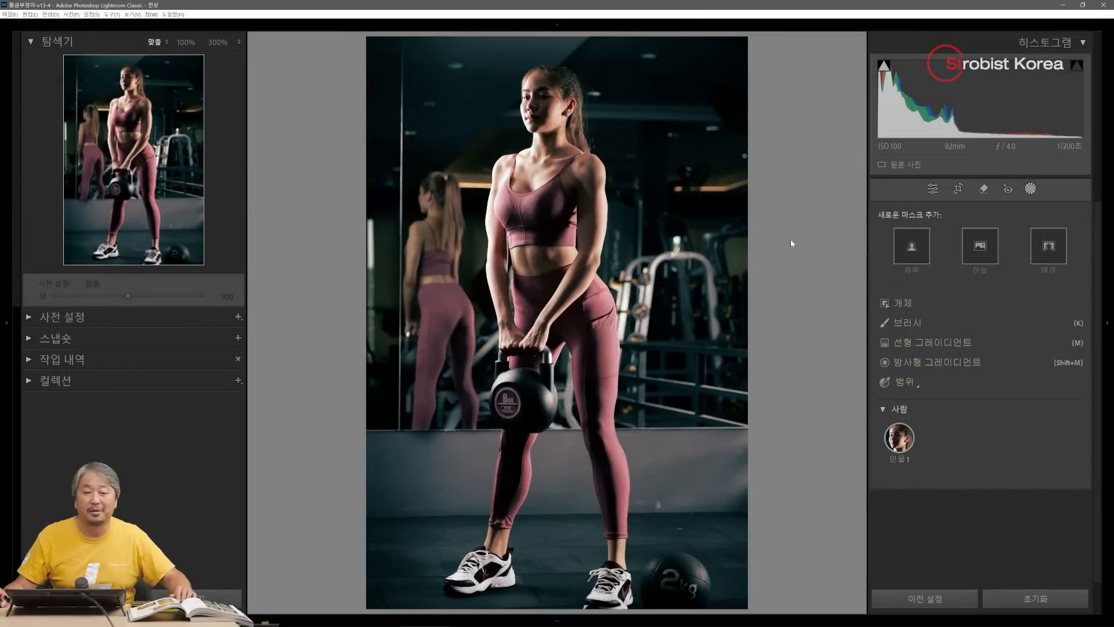
pyautogui.press('g')
pyautogui.doubleClick(266, 460)
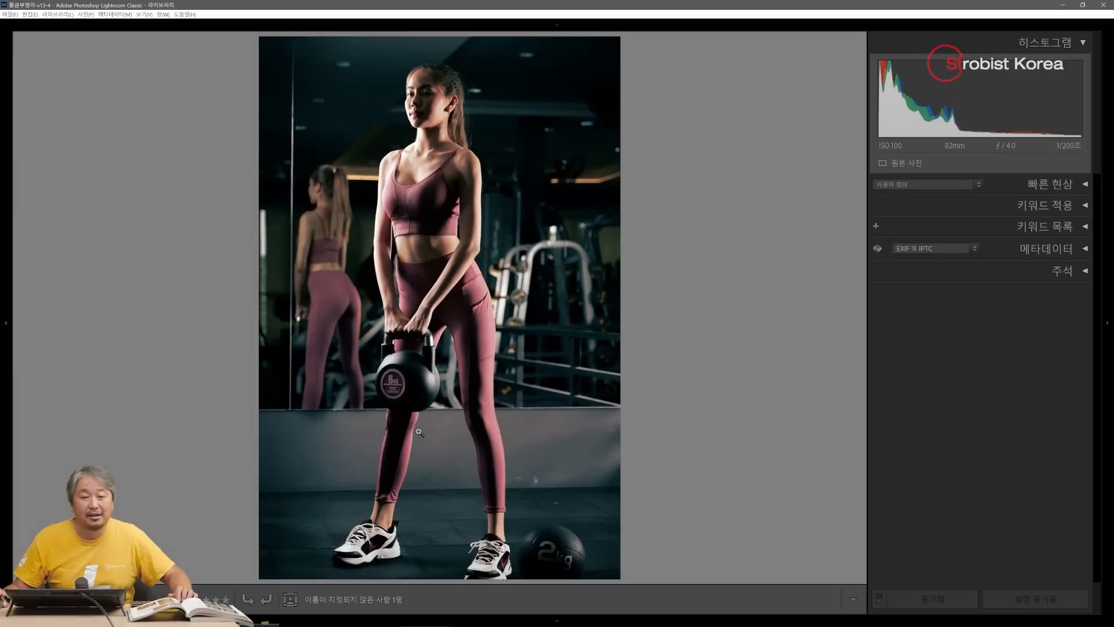
pyautogui.press('Right')
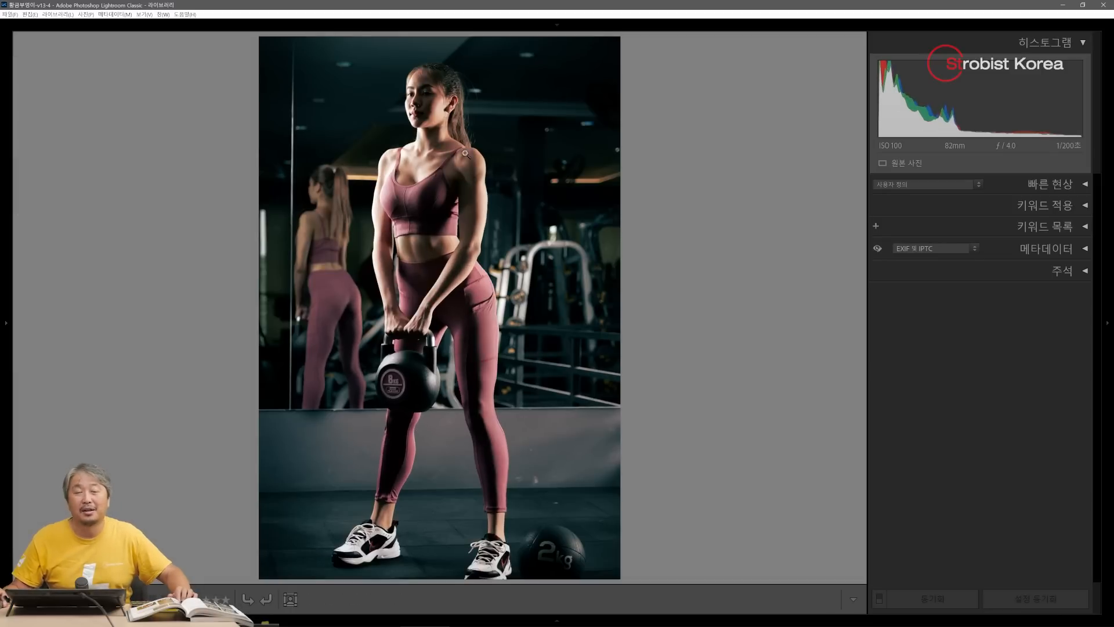
pyautogui.press('g')
pyautogui.doubleClick(790, 278)
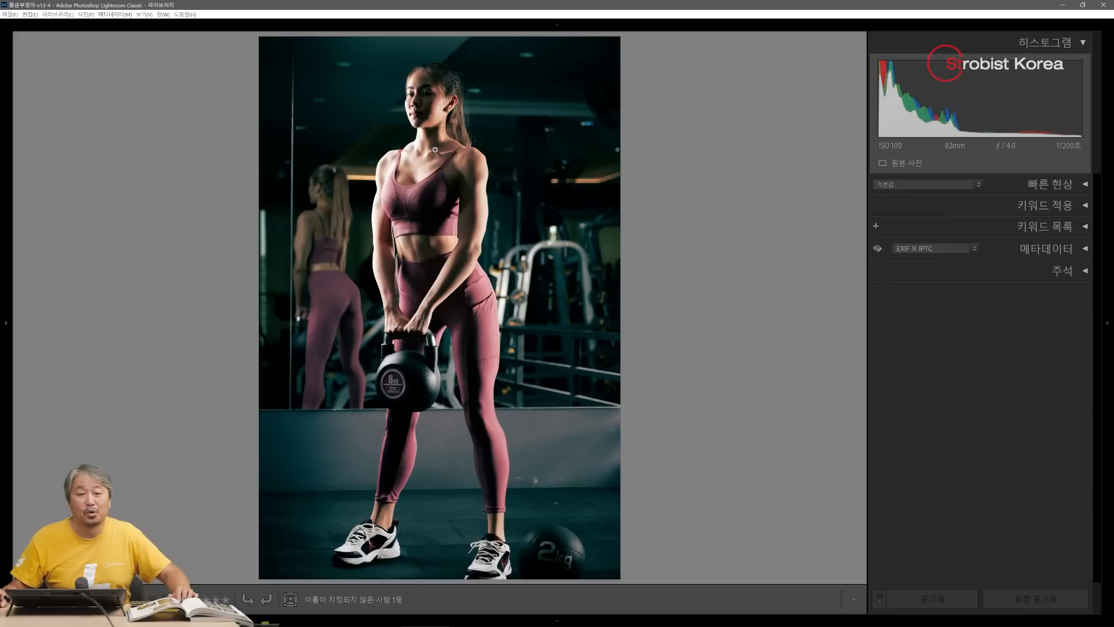
# Compare the two adjacent versions of the gym portrait by alternating between them in Loupe view.
pyautogui.press('Right')
pyautogui.press('Left')
pyautogui.press('Right')
pyautogui.press('Left')
pyautogui.press('Right')
pyautogui.press('Left')
pyautogui.press('Right')
pyautogui.press('Left')
pyautogui.press('Right')
pyautogui.press('Left')
pyautogui.press('Right')
pyautogui.press('Left')
pyautogui.press('Right')
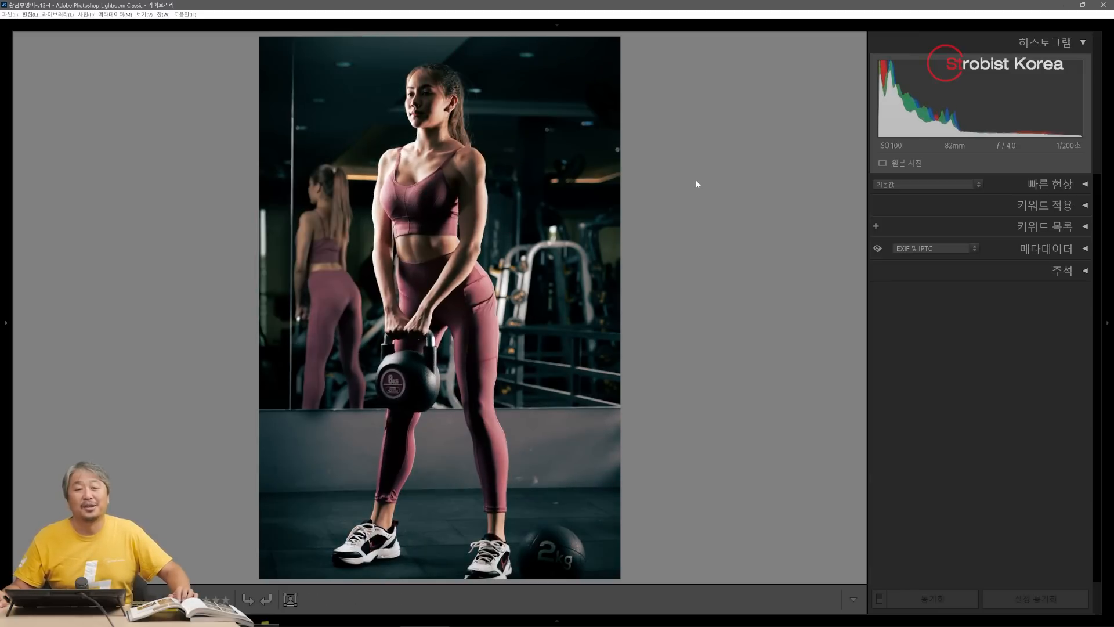
pyautogui.press('Left')
pyautogui.press('Right')
pyautogui.press('Left')
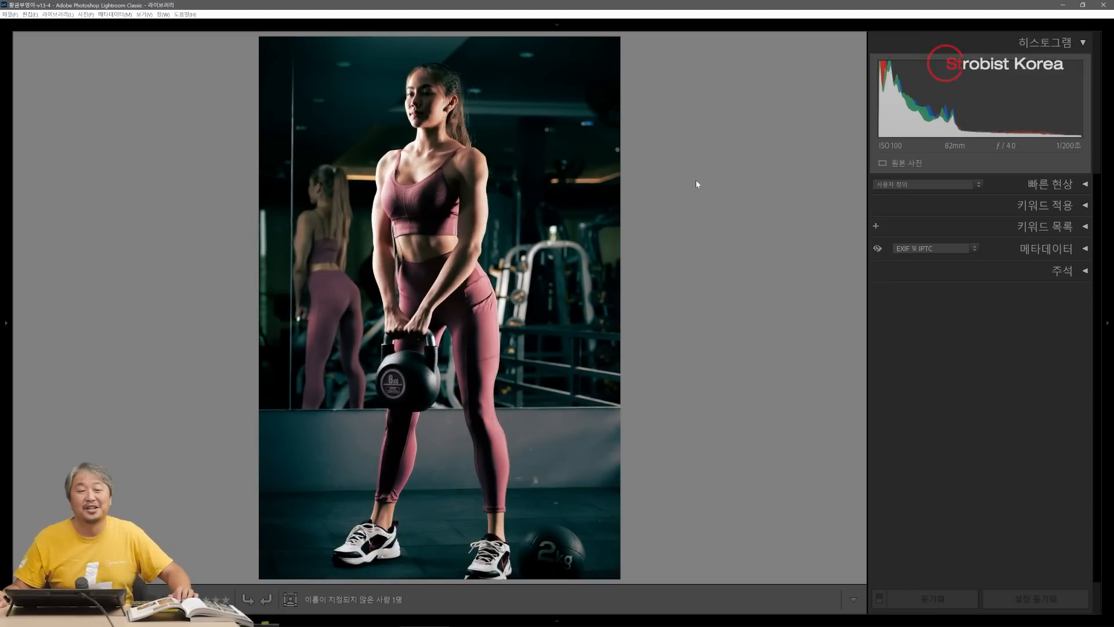
pyautogui.press('Right')
pyautogui.press('Left')
# Reopen the edited gym portrait from the Library grid and examine the woman's shoulders, arms and abdomen up close.
pyautogui.press('g')
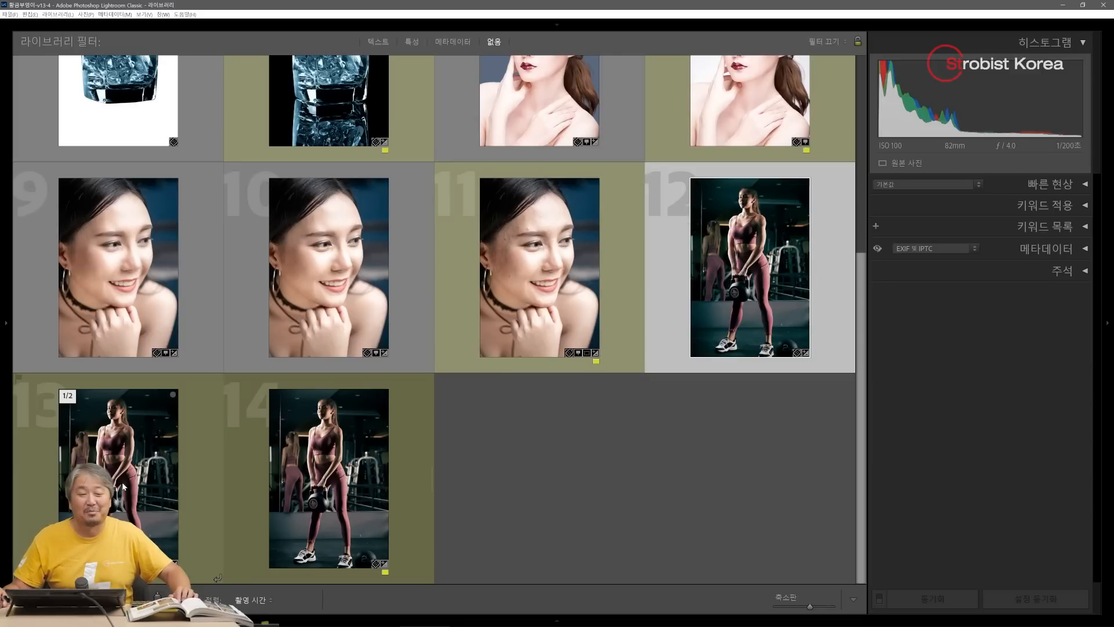
pyautogui.click(139, 479)
pyautogui.doubleClick(778, 252)
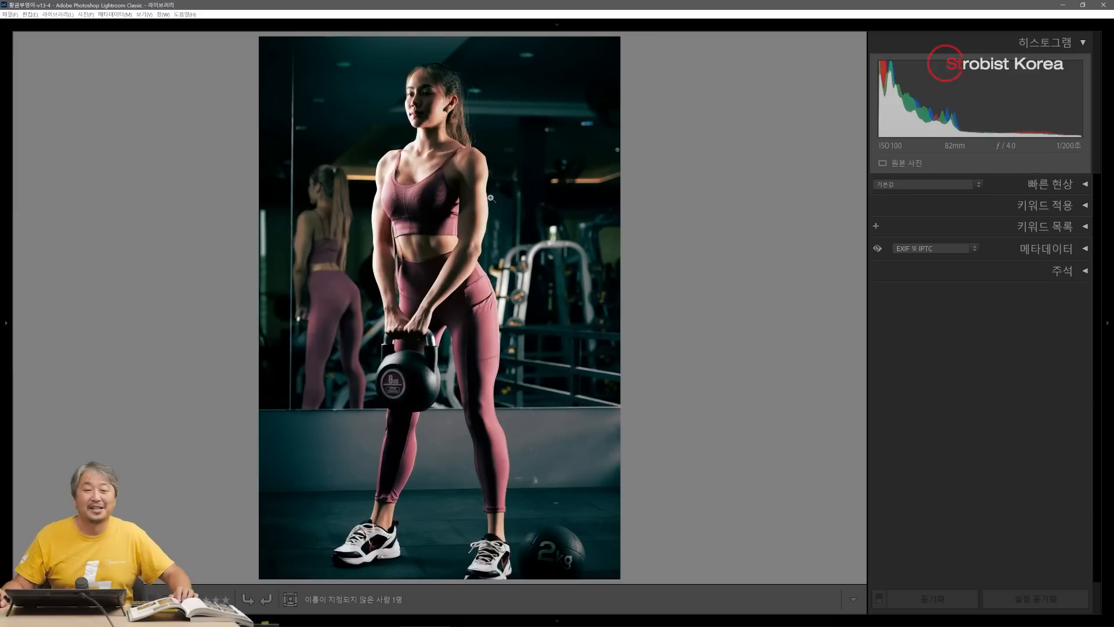
pyautogui.click(429, 145)
pyautogui.moveTo(437, 155); pyautogui.dragTo(517, 305)
pyautogui.moveTo(533, 352); pyautogui.dragTo(512, 262)
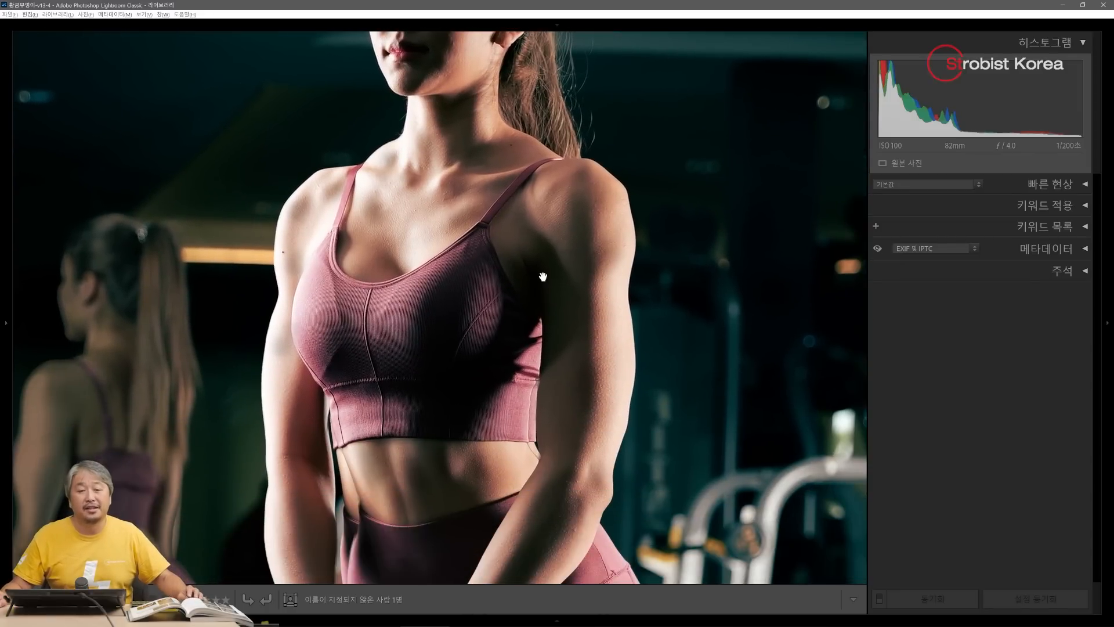
pyautogui.click(543, 277)
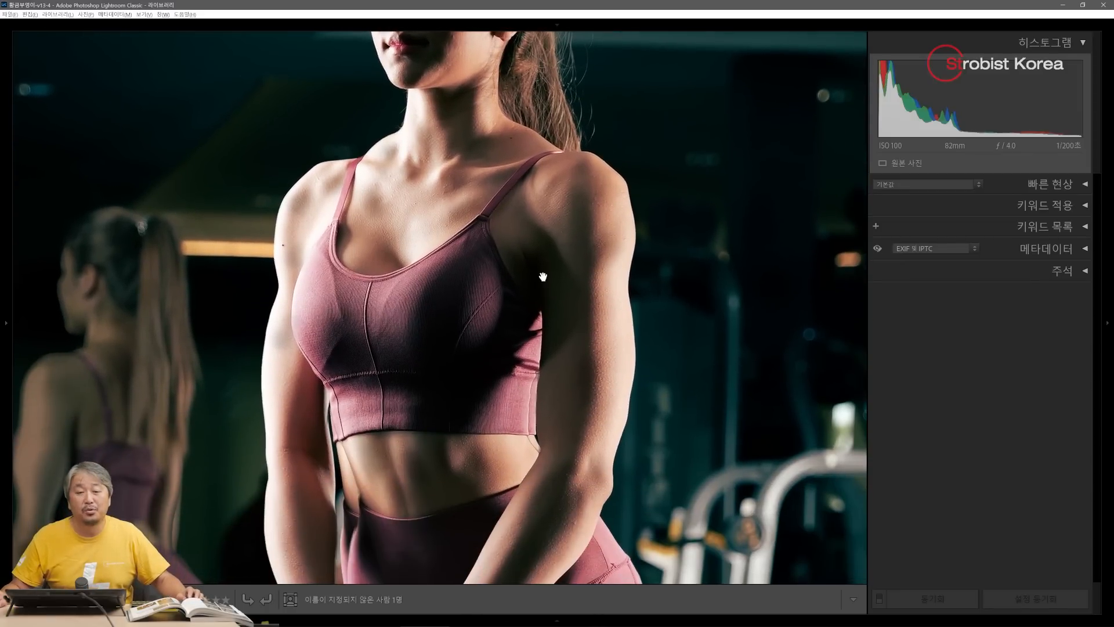